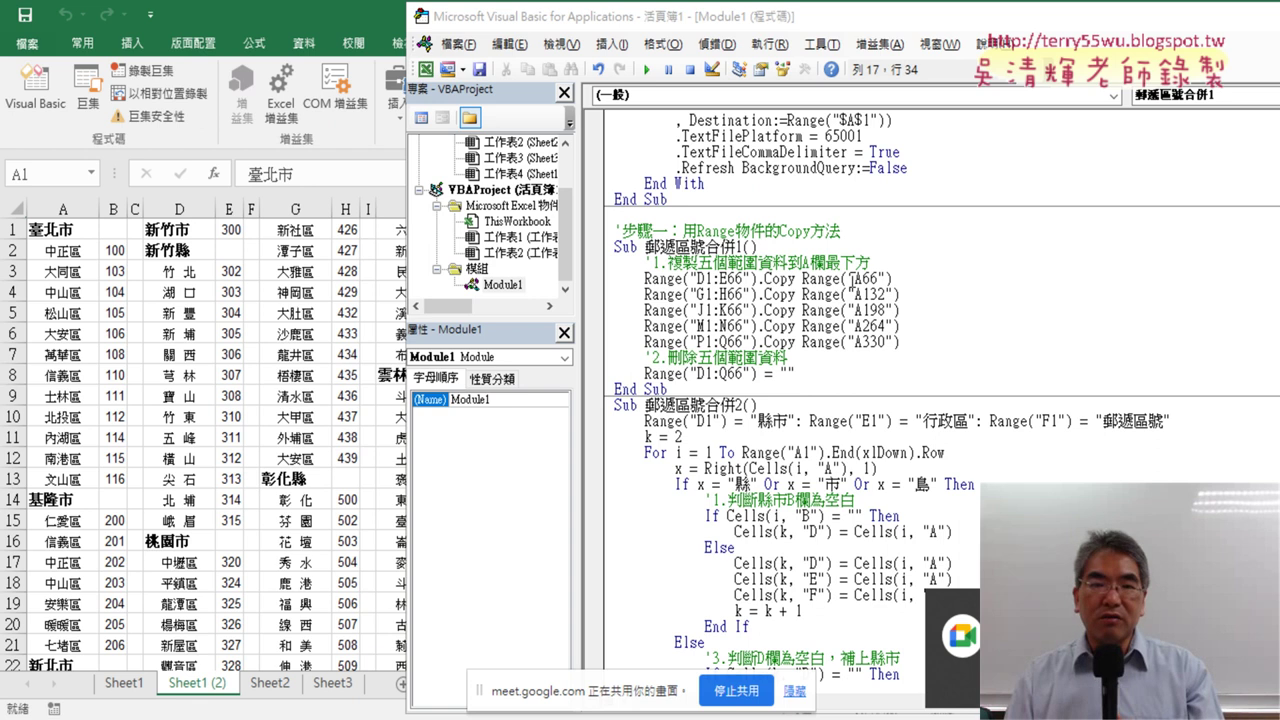
Compare the Sheet1 (2) postal-code copy with the original list on Sheet1.
left_click(115, 686)
left_click(213, 690)
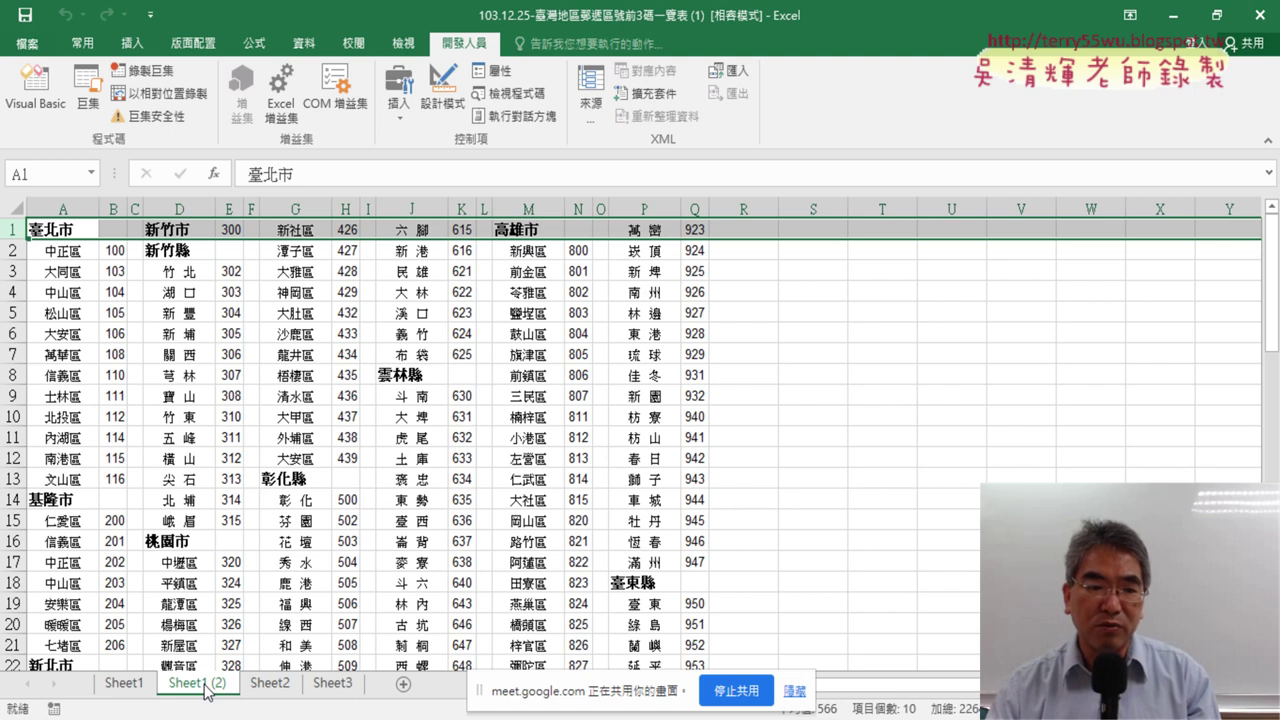
left_click(130, 690)
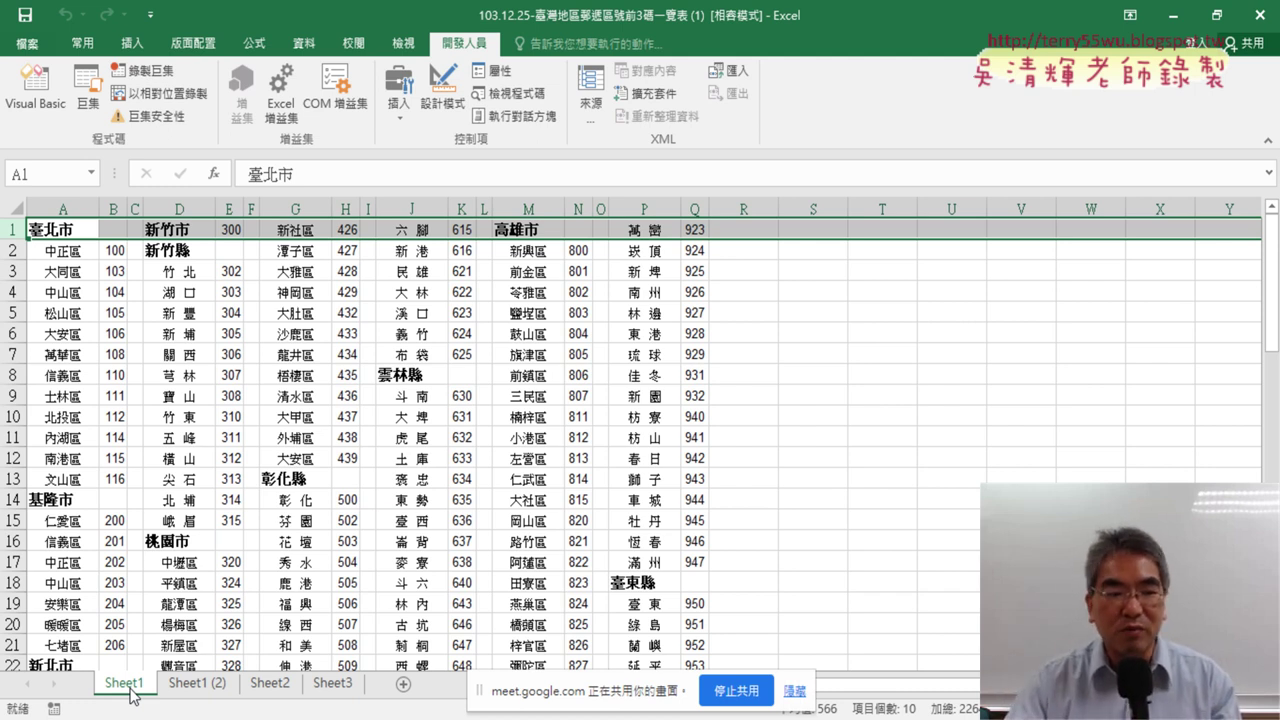
left_click(196, 686)
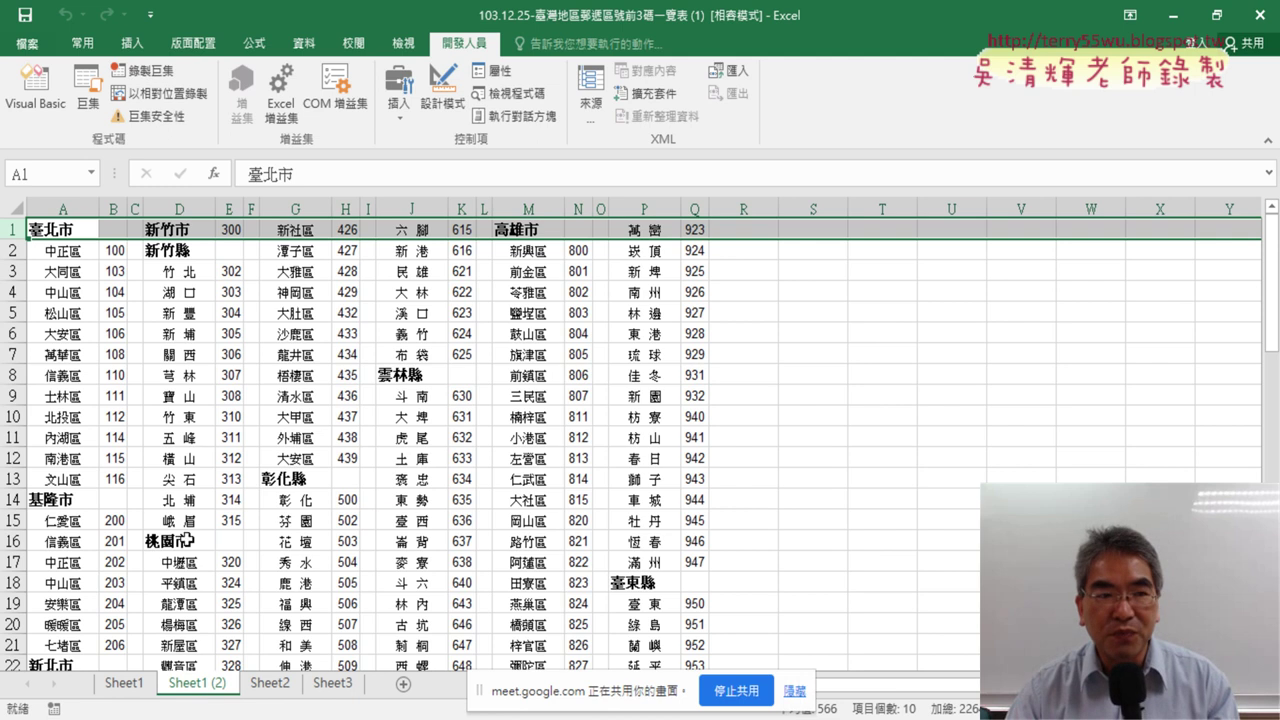
In the macro code, highlight the row number of the Range("A66") paste target, then return to the worksheet.
left_click(36, 88)
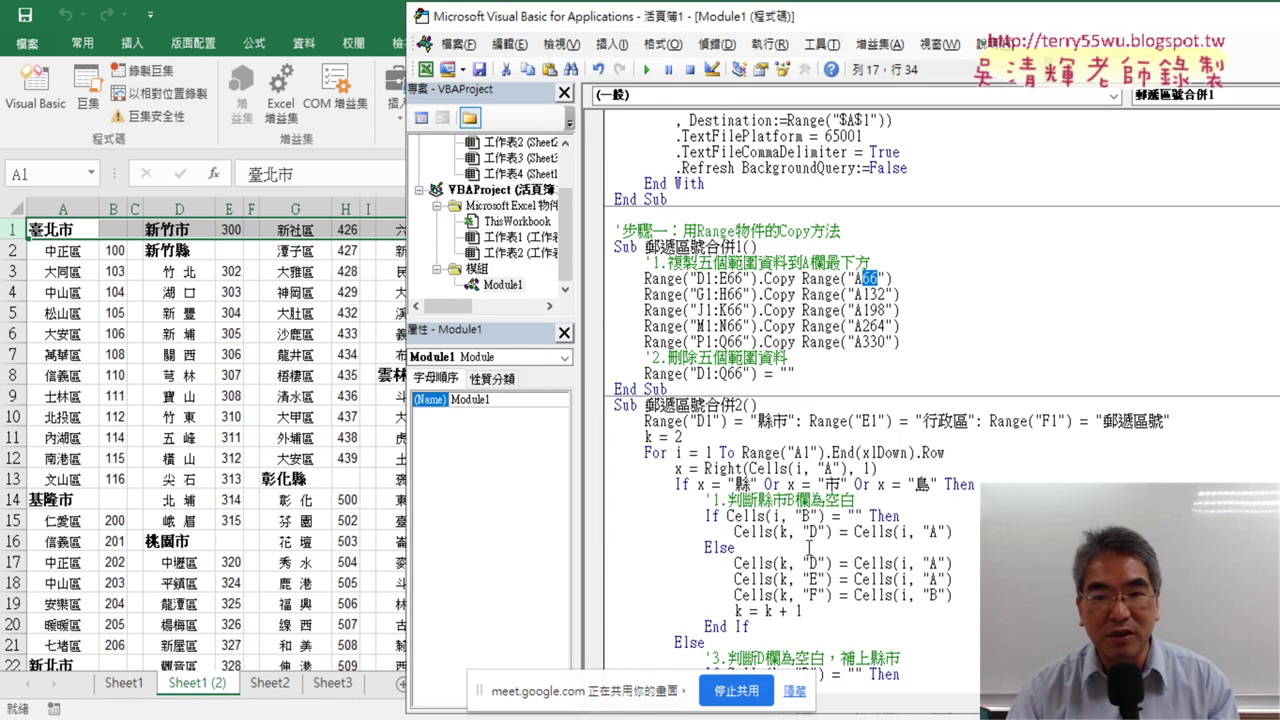
left_click(895, 342)
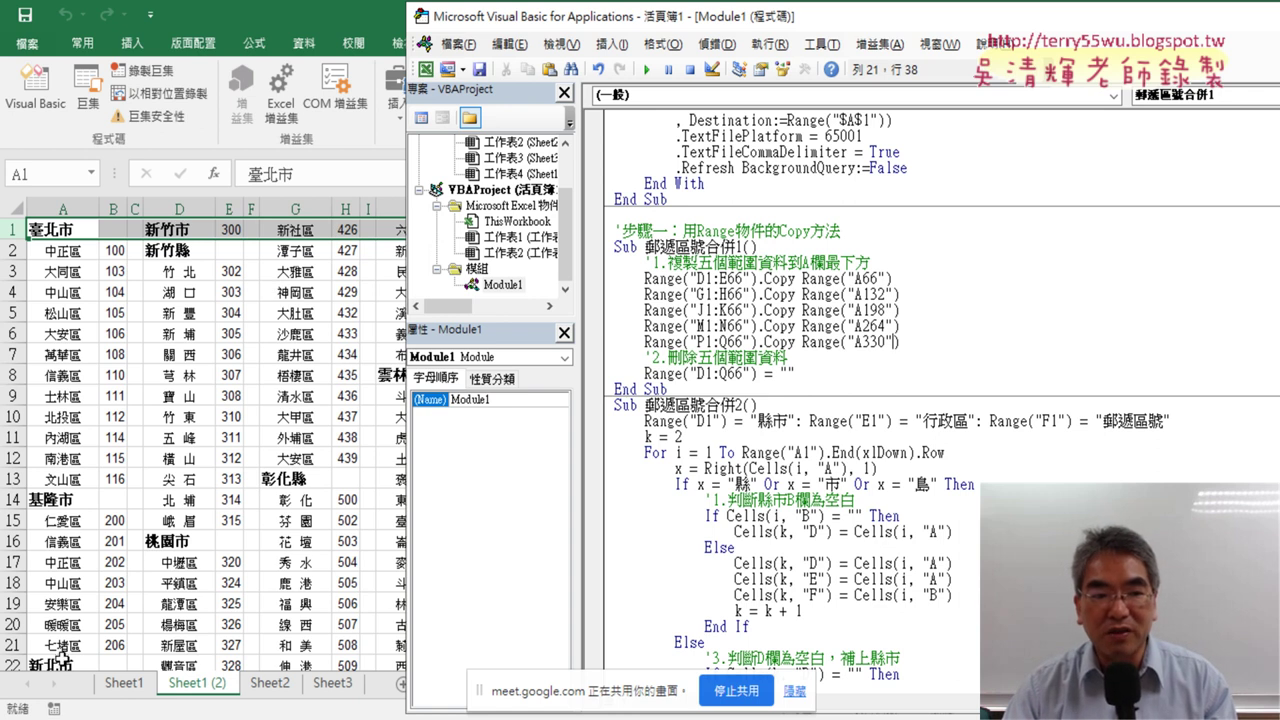
left_click_drag(862, 279, 887, 296)
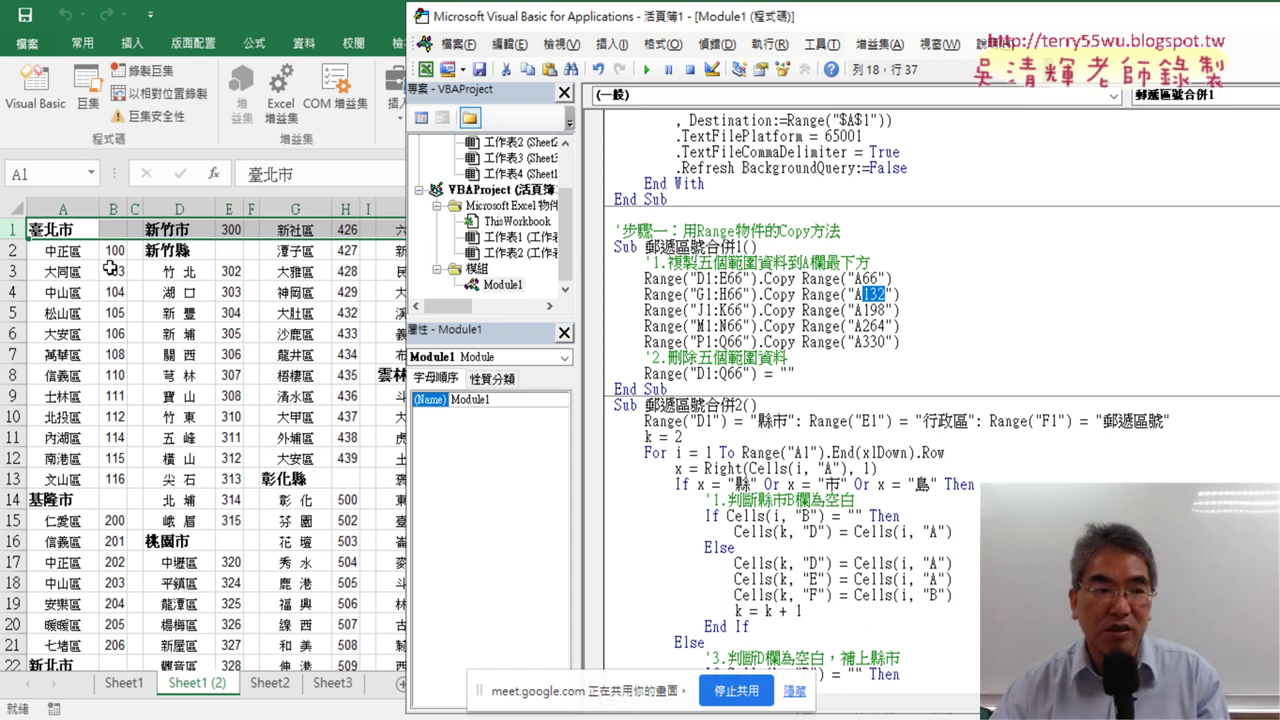
left_click(63, 231)
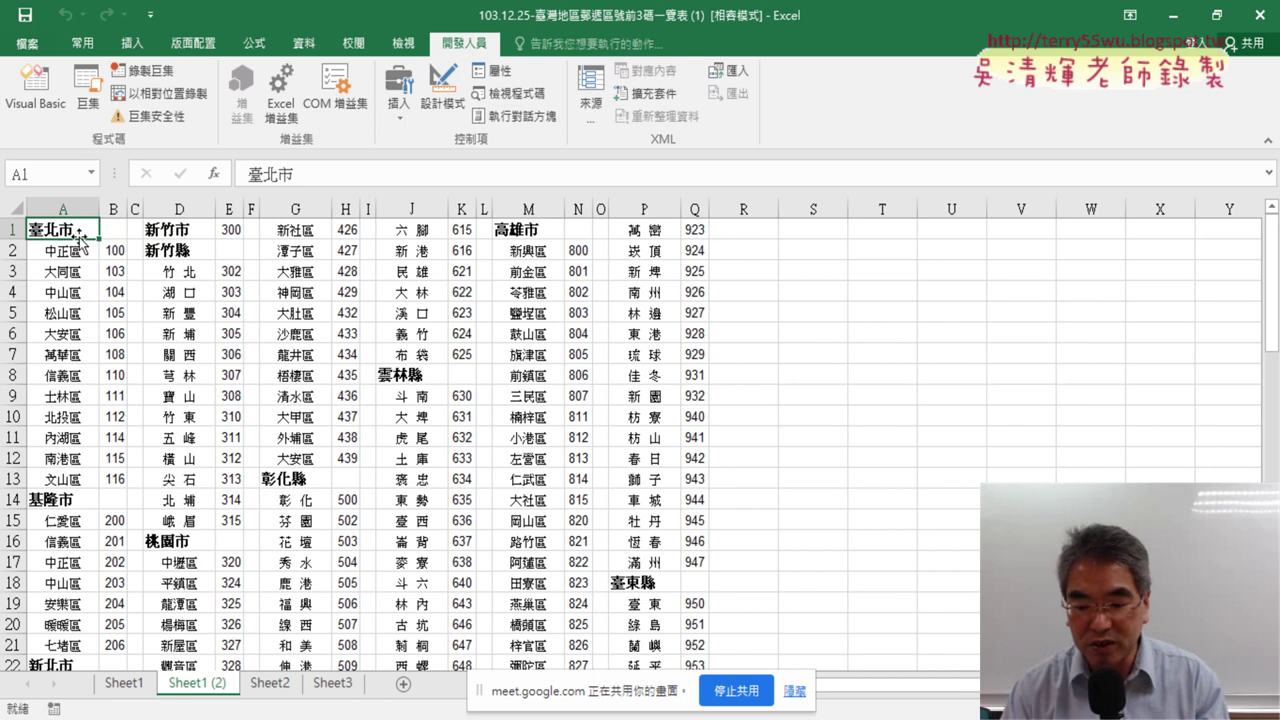
Jump through column A's ends and clear the 羅東 entry from cell A58.
key("ctrl+Down")
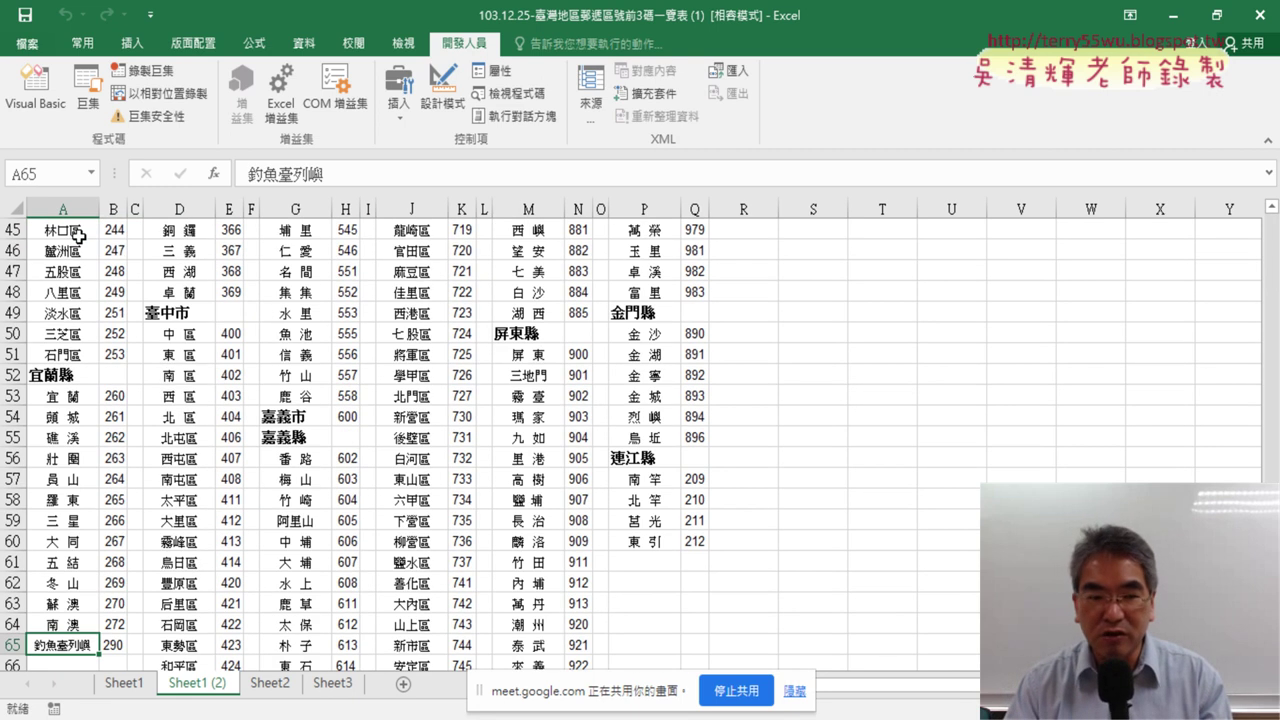
key("ctrl+Up")
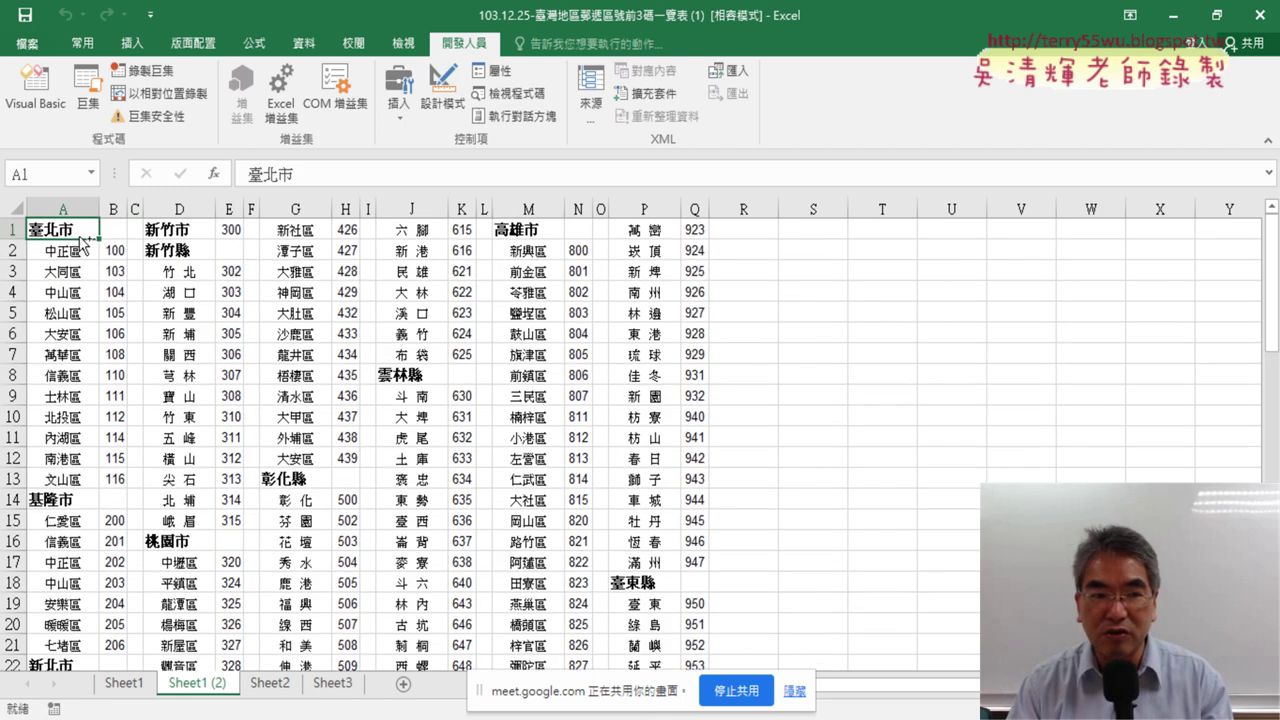
key("ctrl+Down")
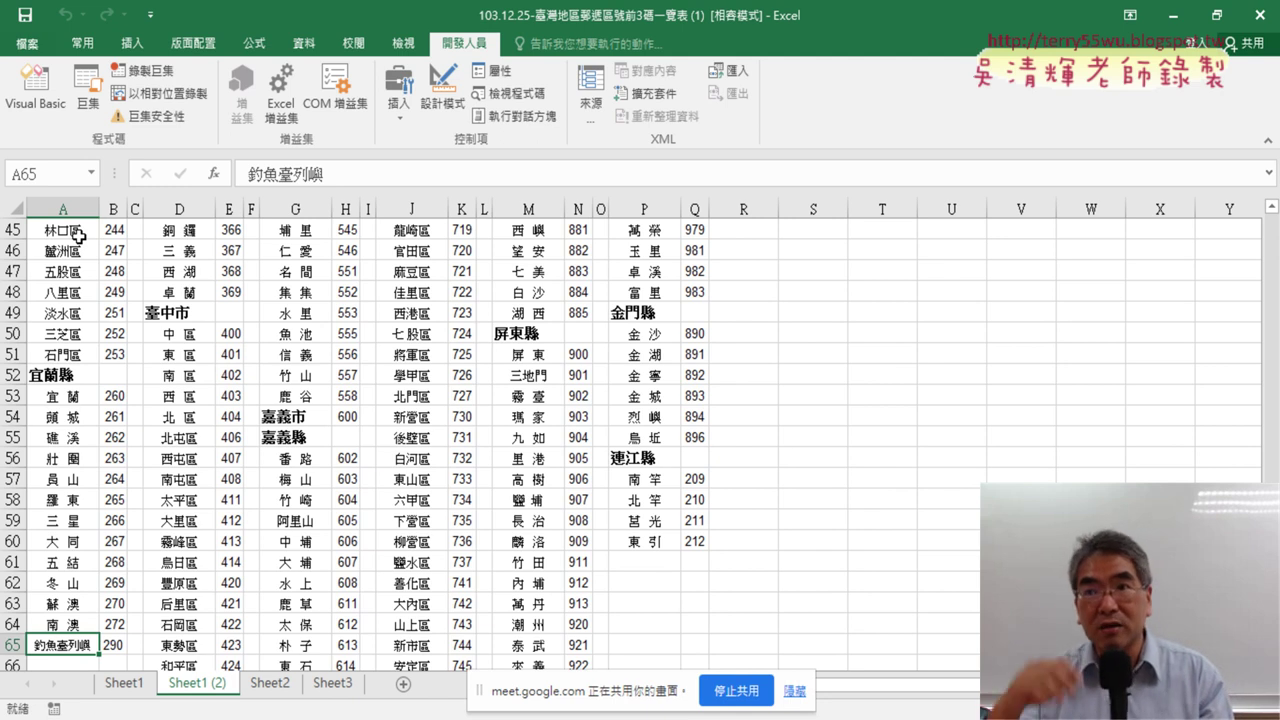
key("Up")
key("Up")
key("Up")
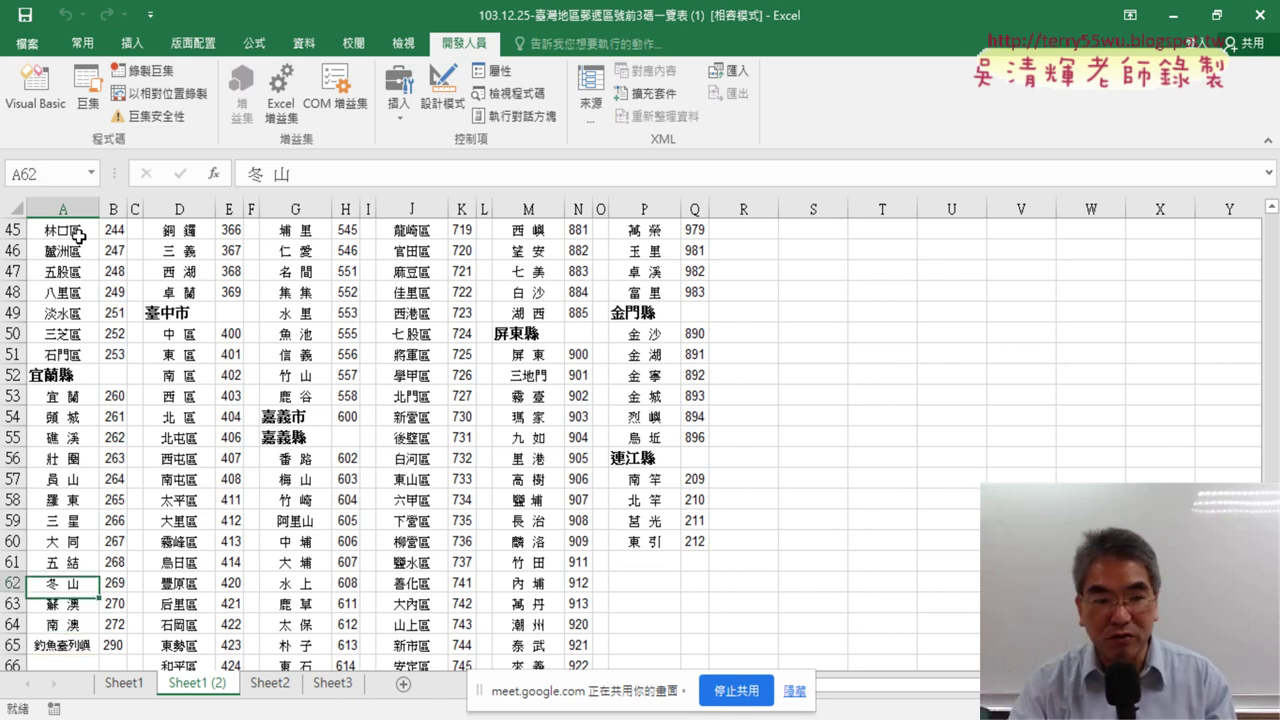
key("Up")
key("Up")
key("Up")
key("Up")
key("Delete")
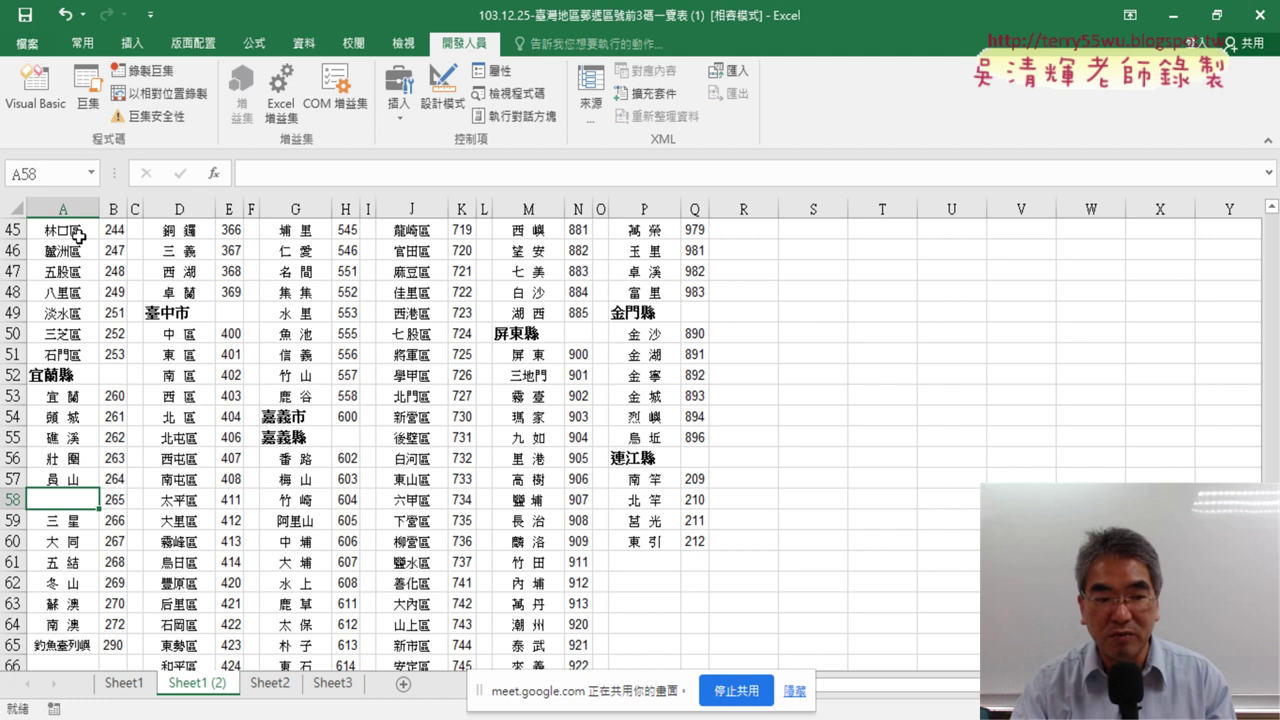
key("Up")
Undo the clearing, empty A58 again, and jump past the gap to row 65536.
scroll(77, 234, "up", 10)
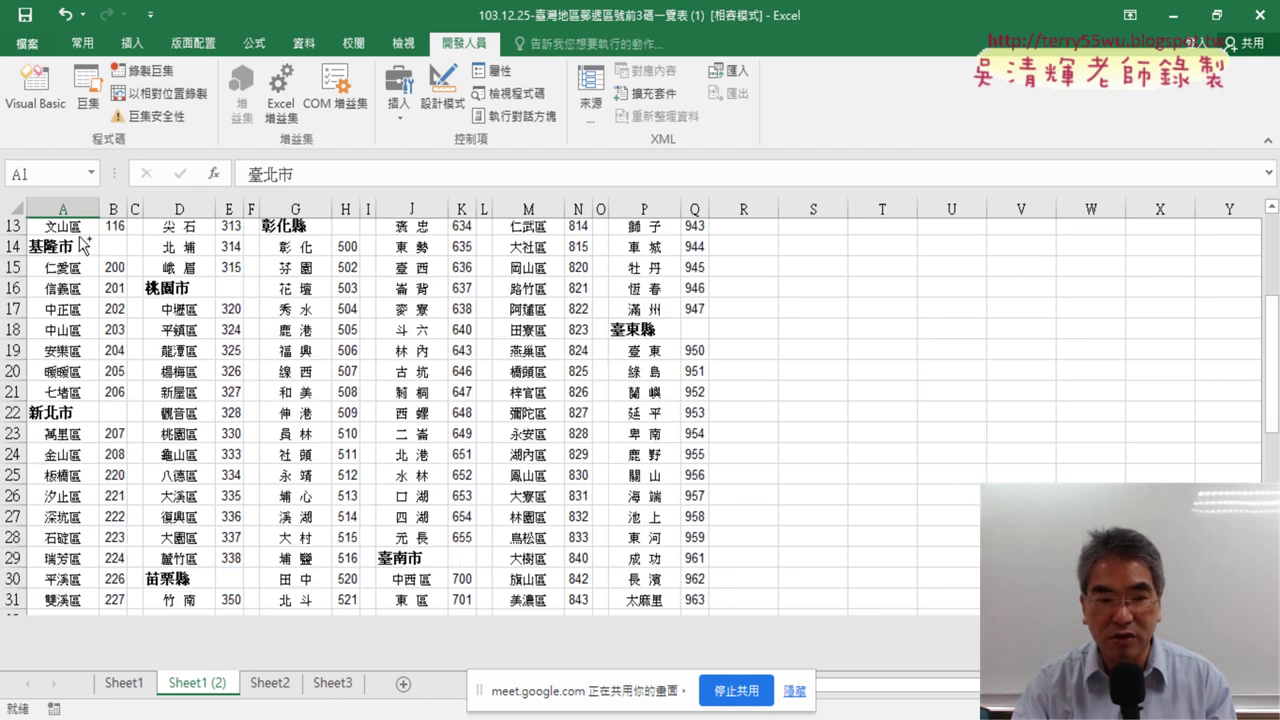
scroll(77, 234, "up", 4)
scroll(77, 234, "down", 12)
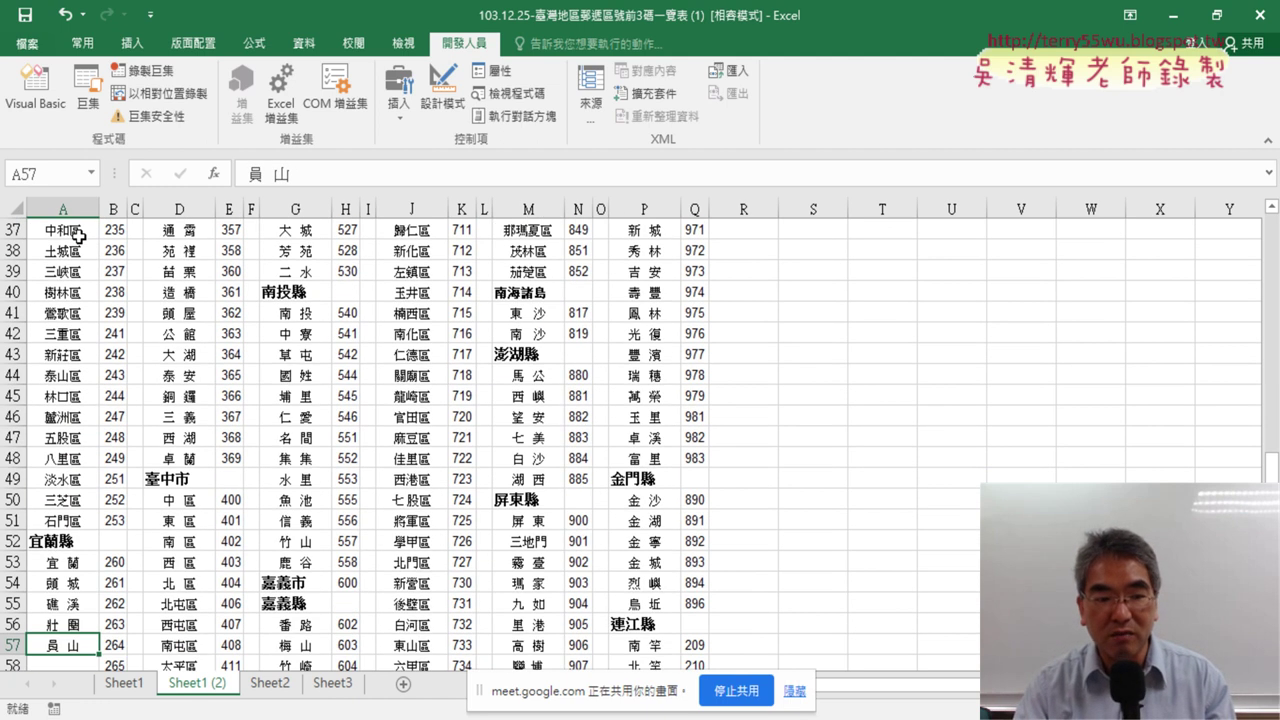
key("Down")
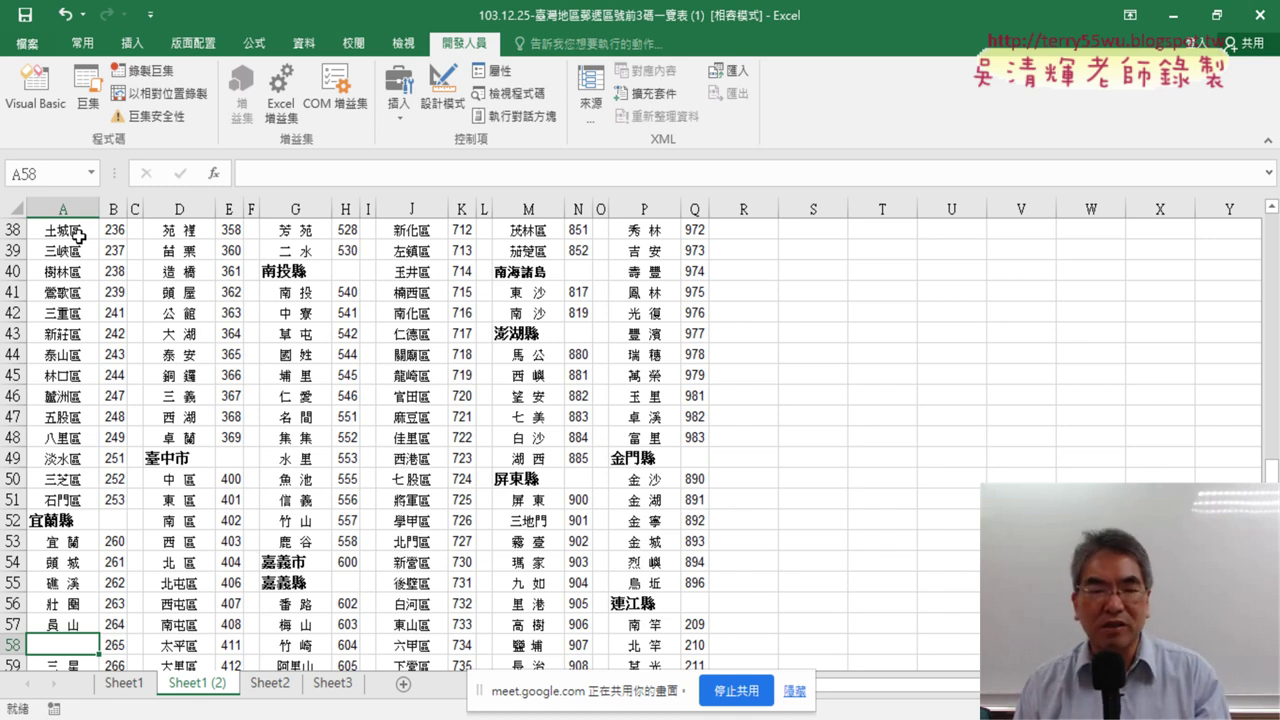
key("ctrl+z")
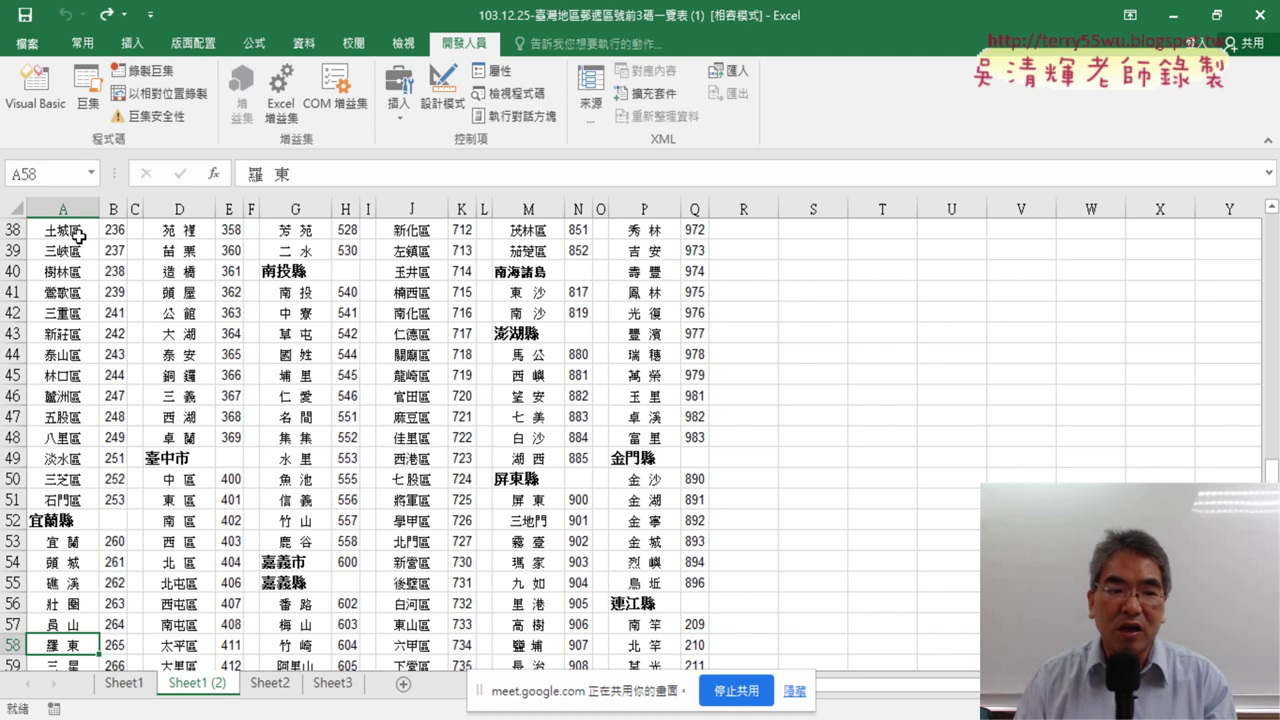
key("Delete")
key("Down")
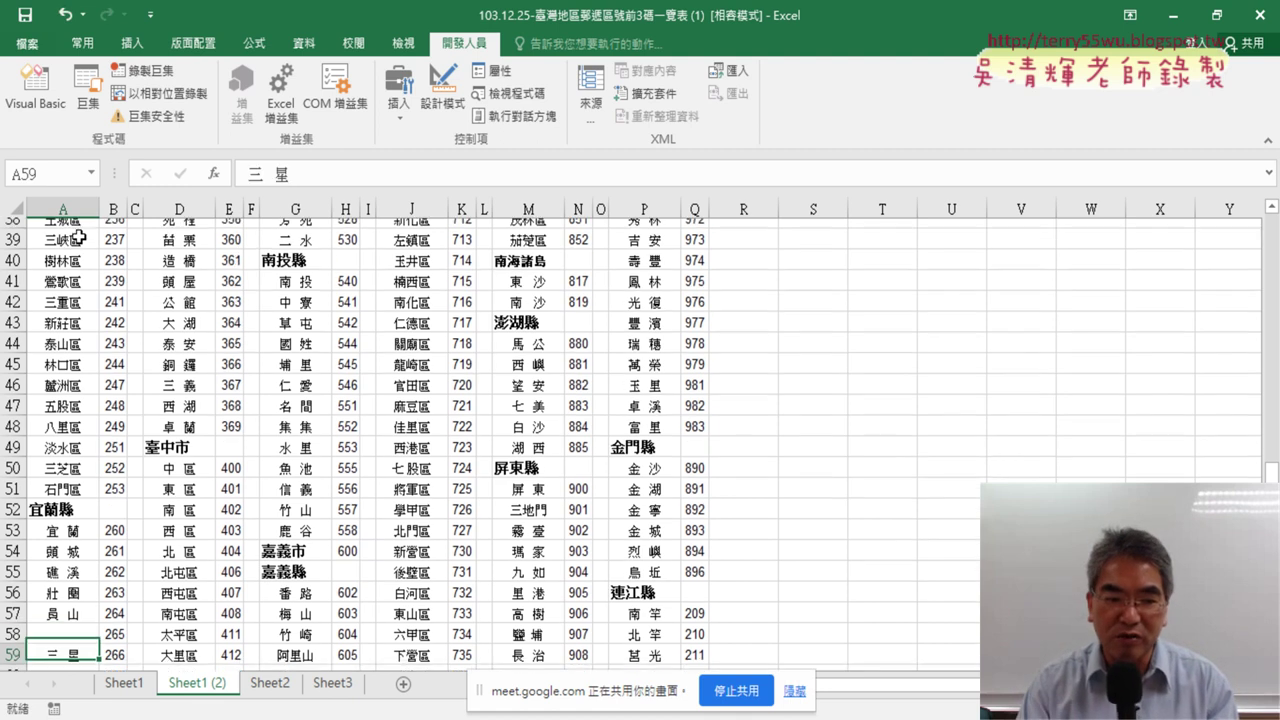
key("Down")
key("Down")
key("Down")
key("ctrl+Down")
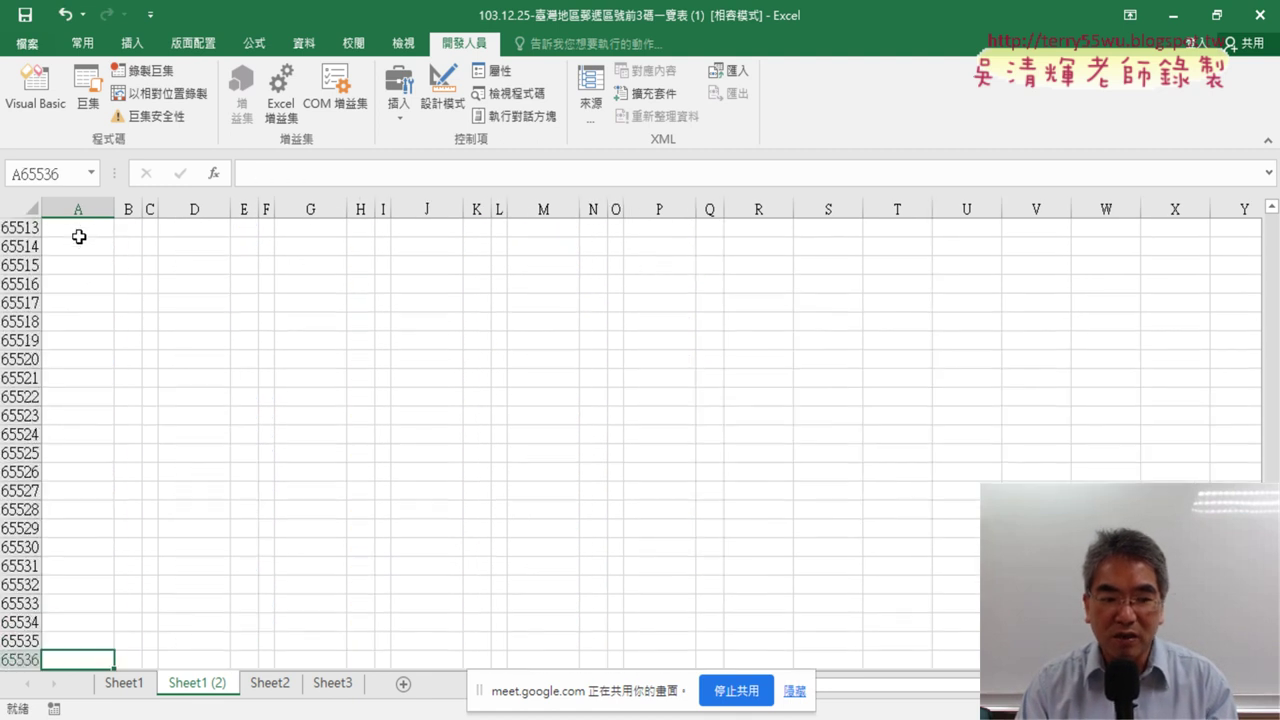
Test the Ctrl+Up/Down jumps around the A58 gap, restore 羅 東 with undo, and return to A1.
key("ctrl+Up")
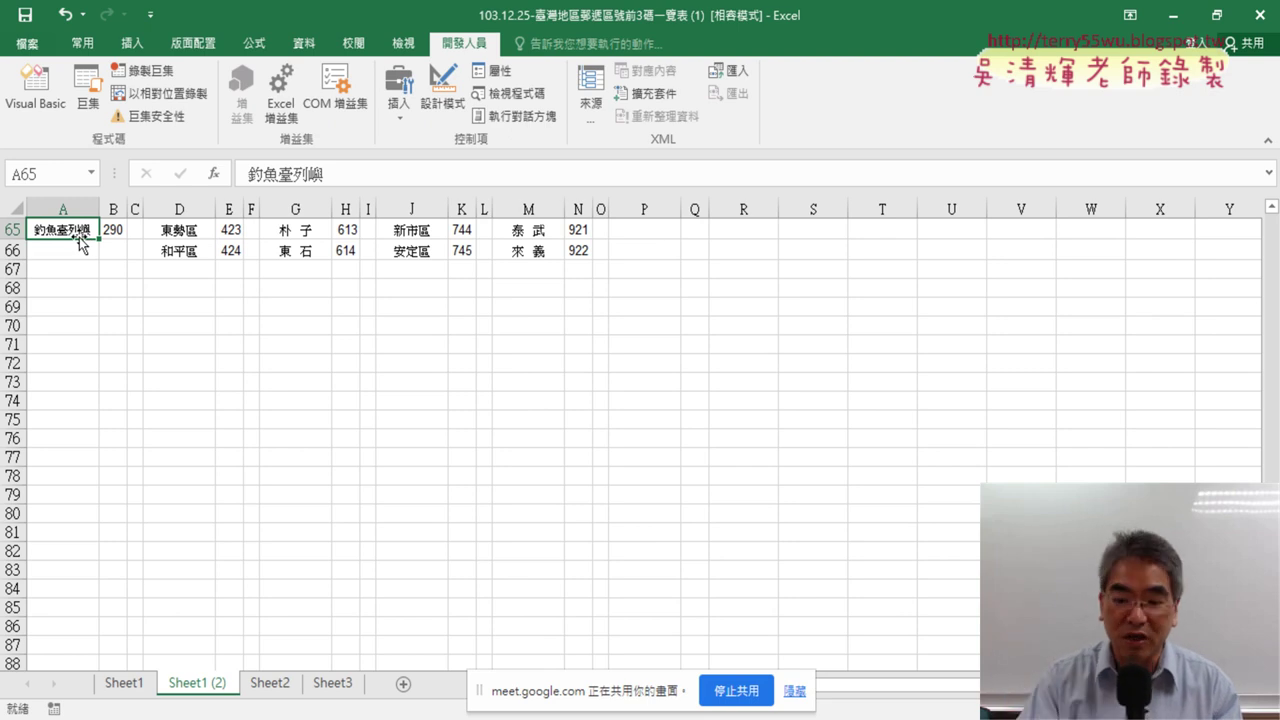
key("ctrl+Down")
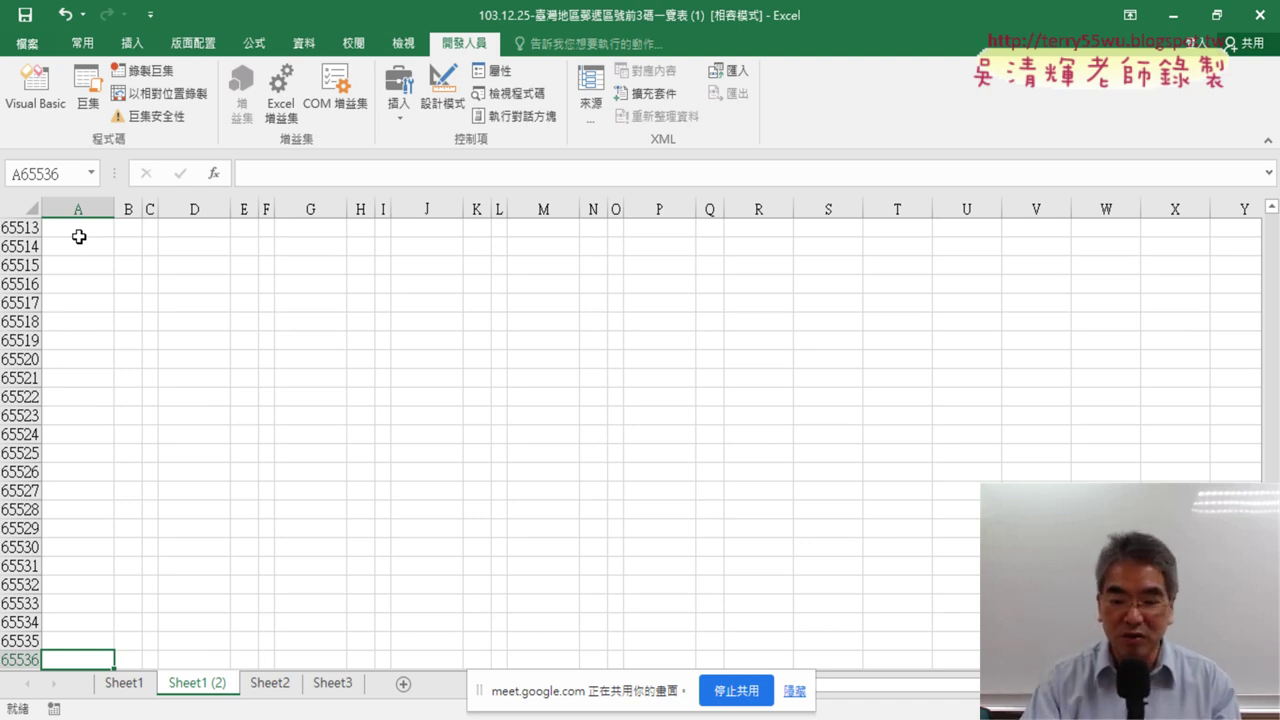
key("ctrl+Up")
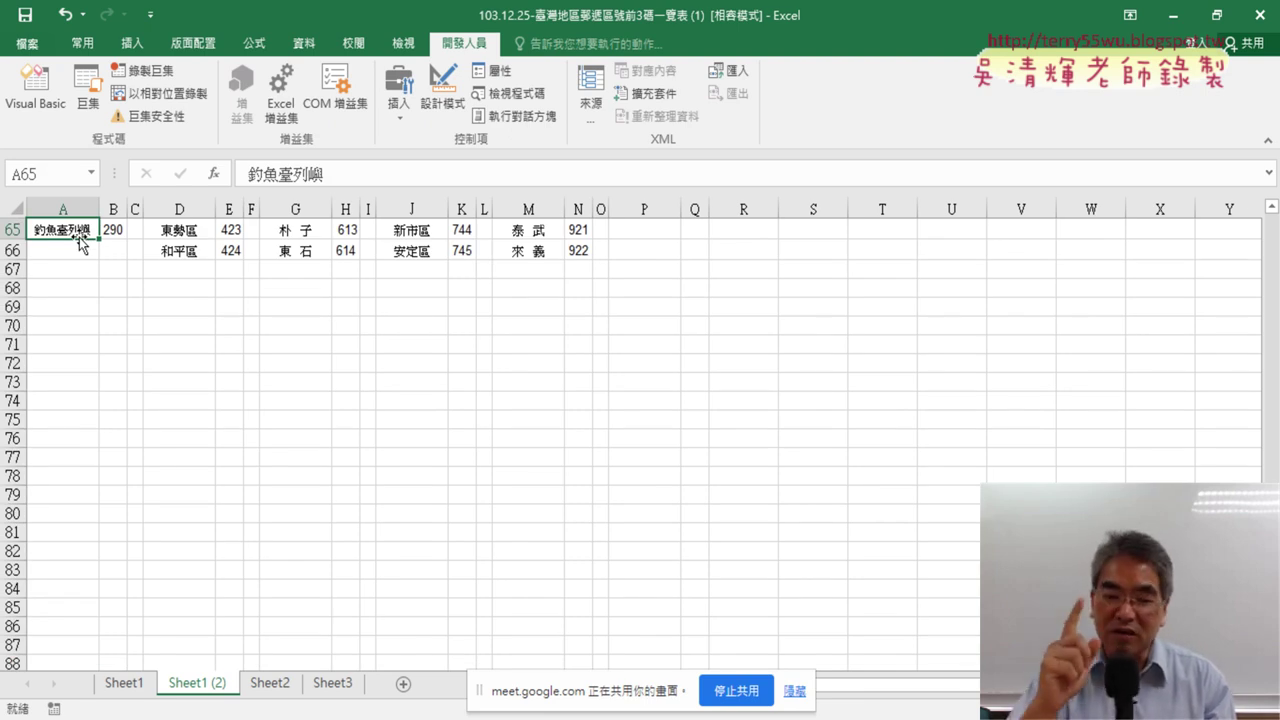
key("ctrl+Up")
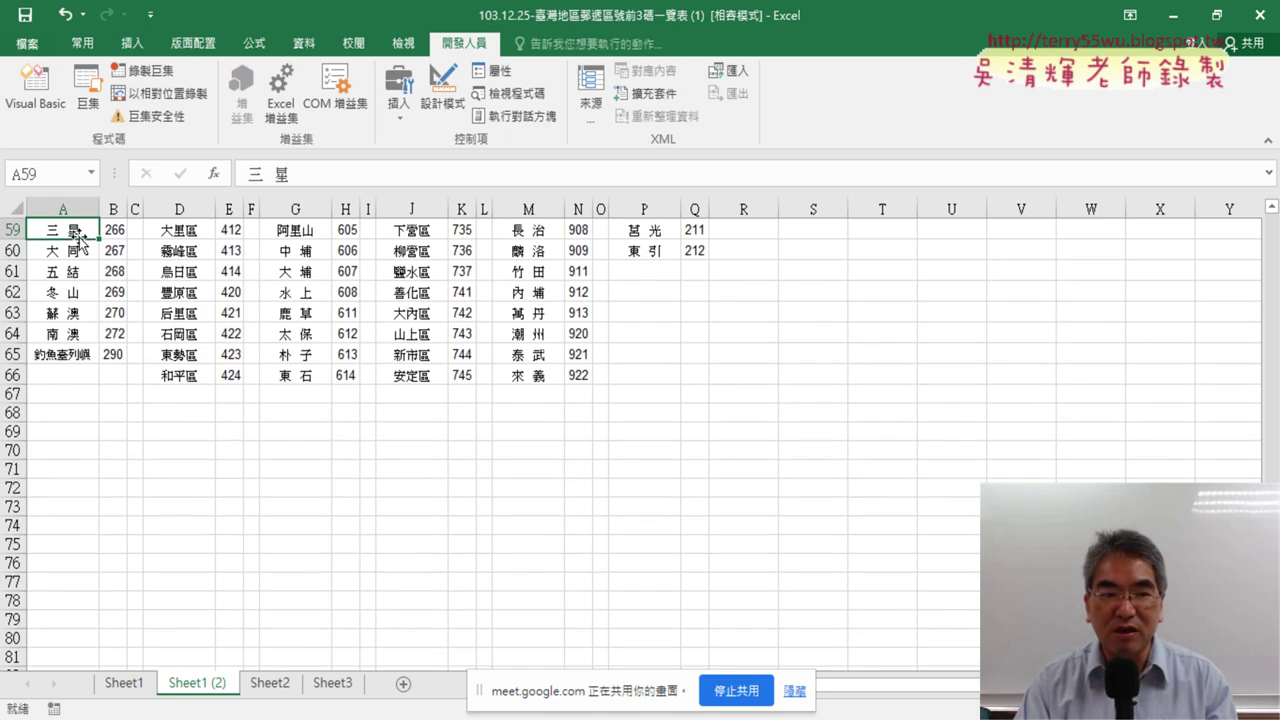
key("Up")
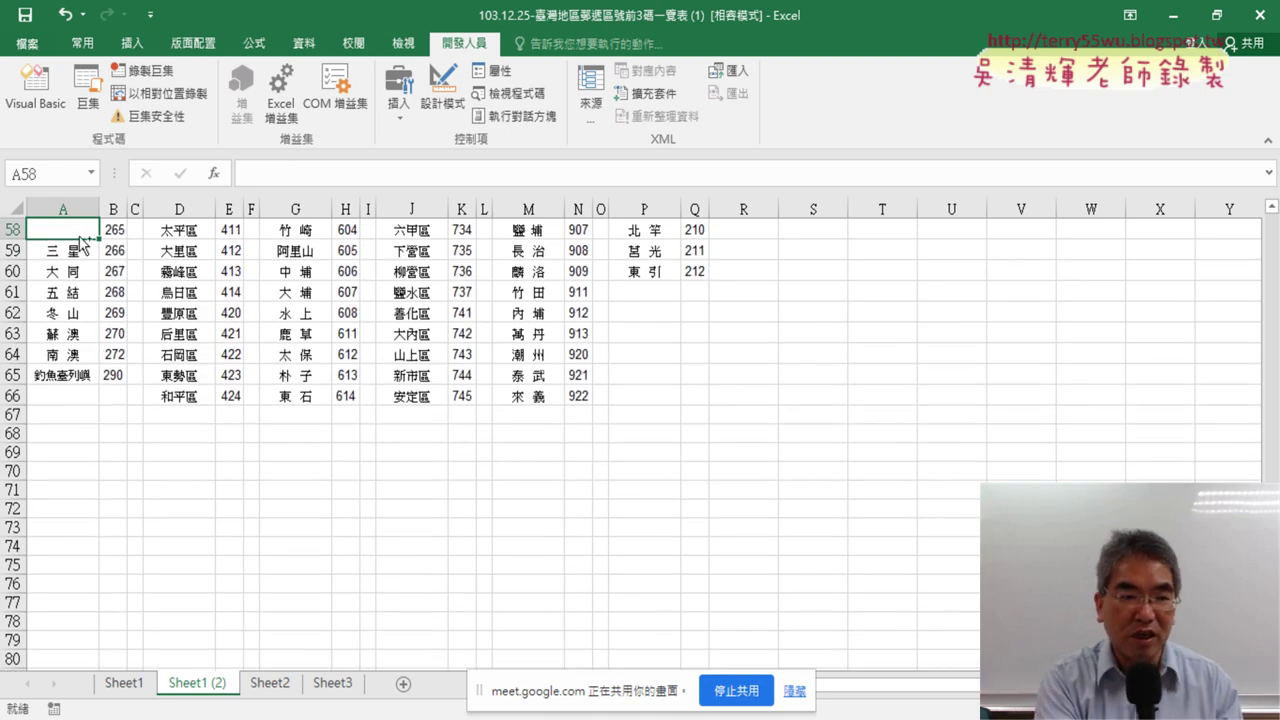
key("ctrl+z")
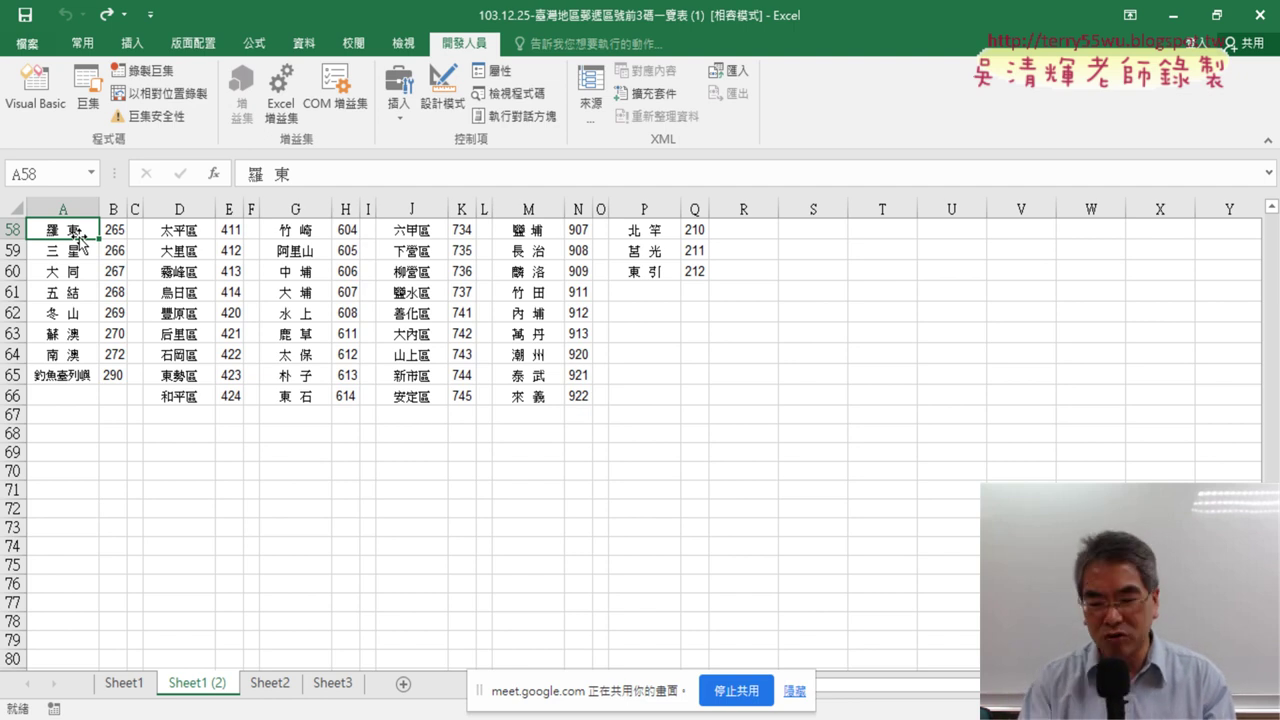
key("ctrl+Home")
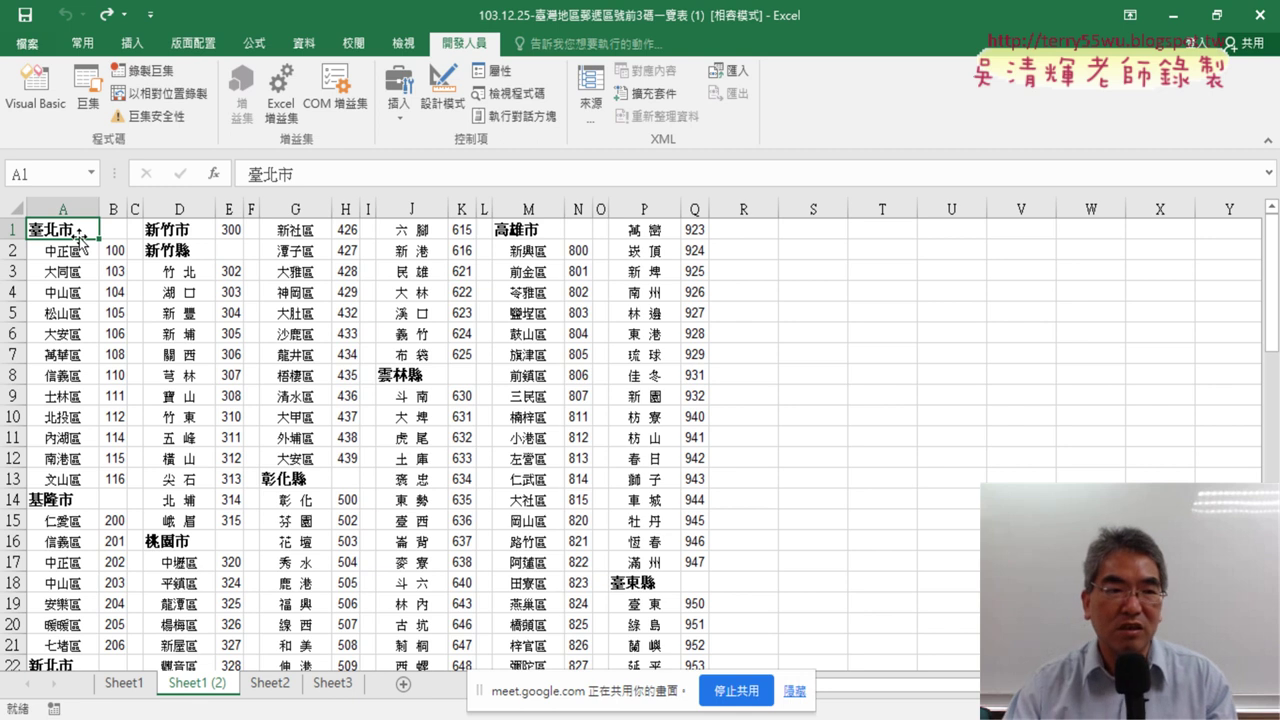
left_click(35, 88)
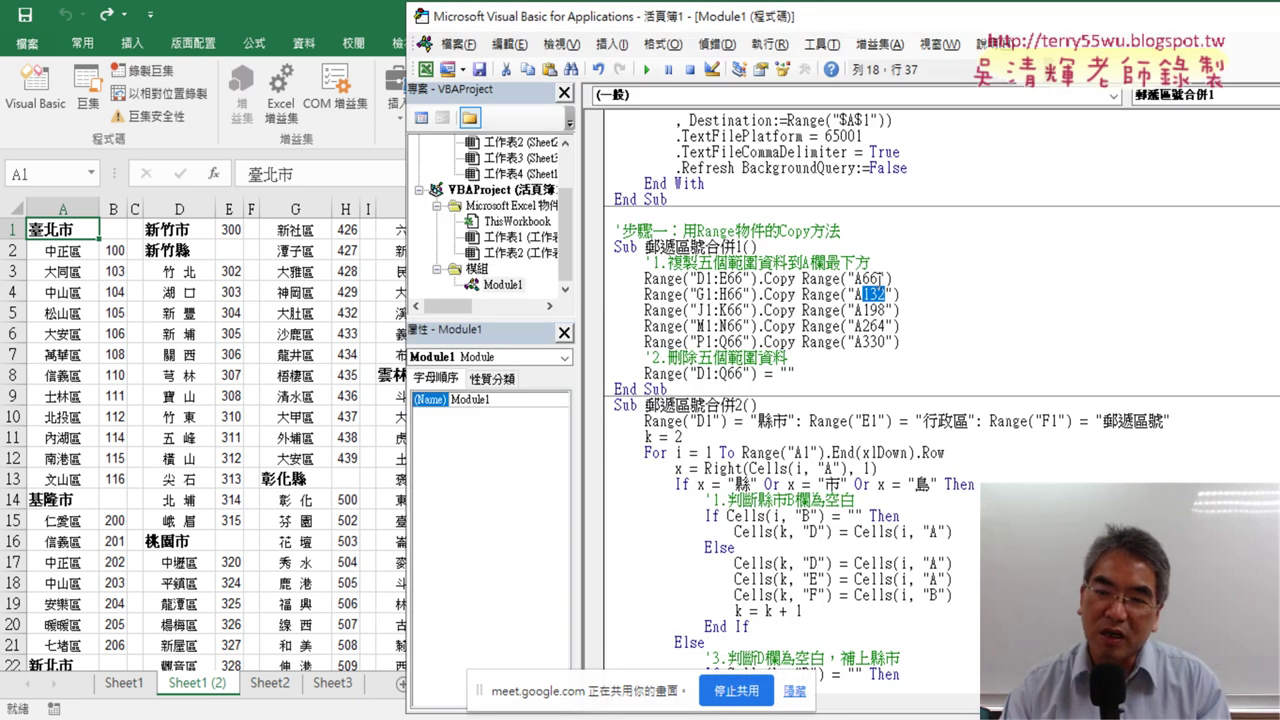
mouse_move(882, 279)
left_mouse_down()
mouse_move(862, 279)
mouse_move(862, 295)
left_mouse_up()
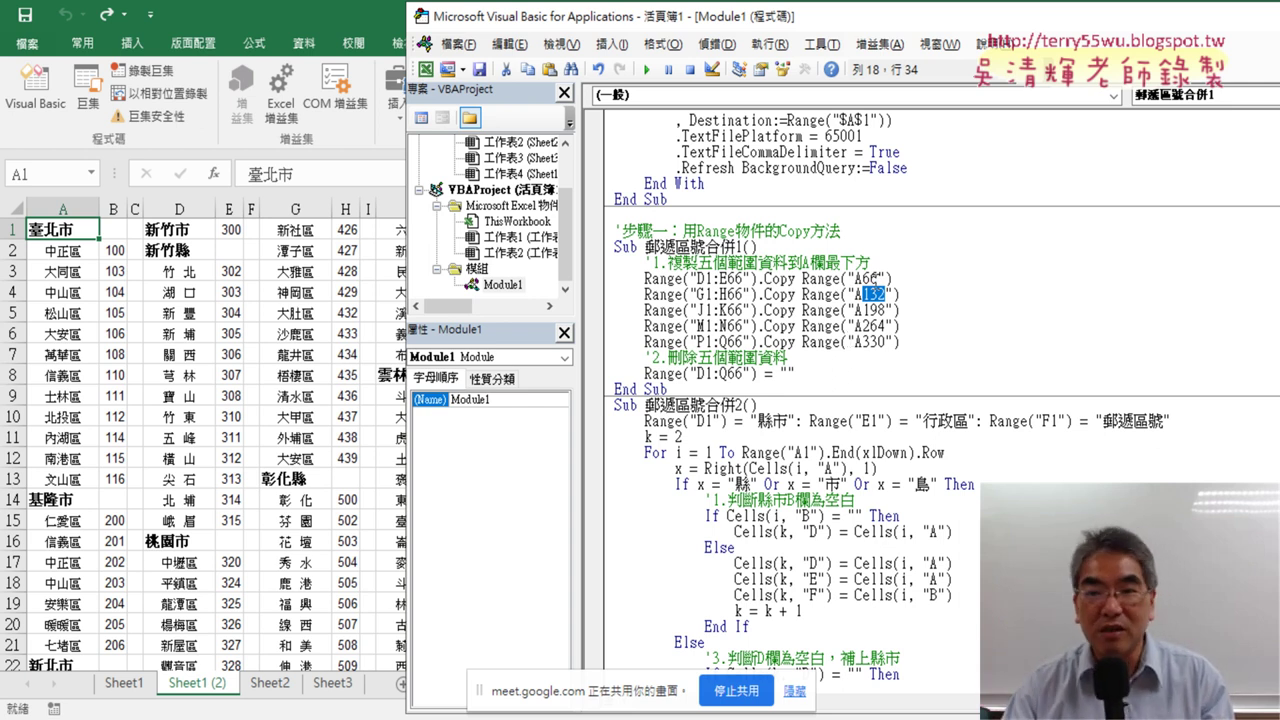
left_click(877, 280)
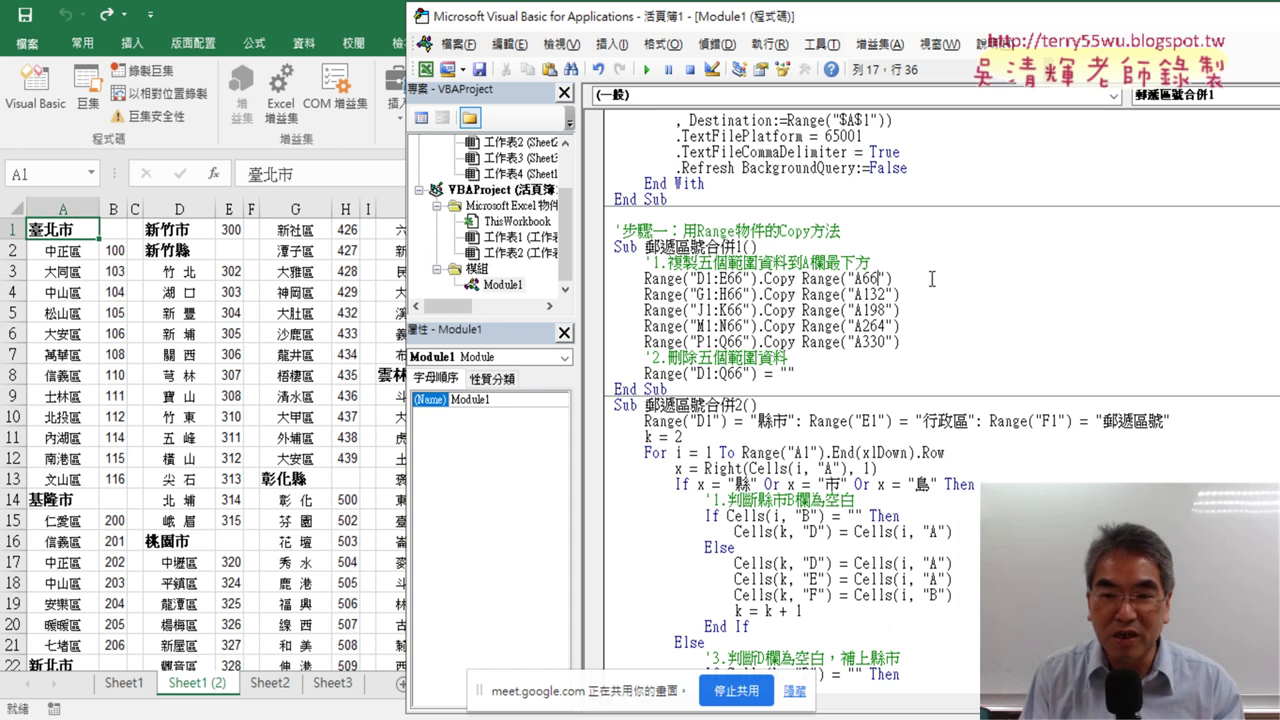
key("Left")
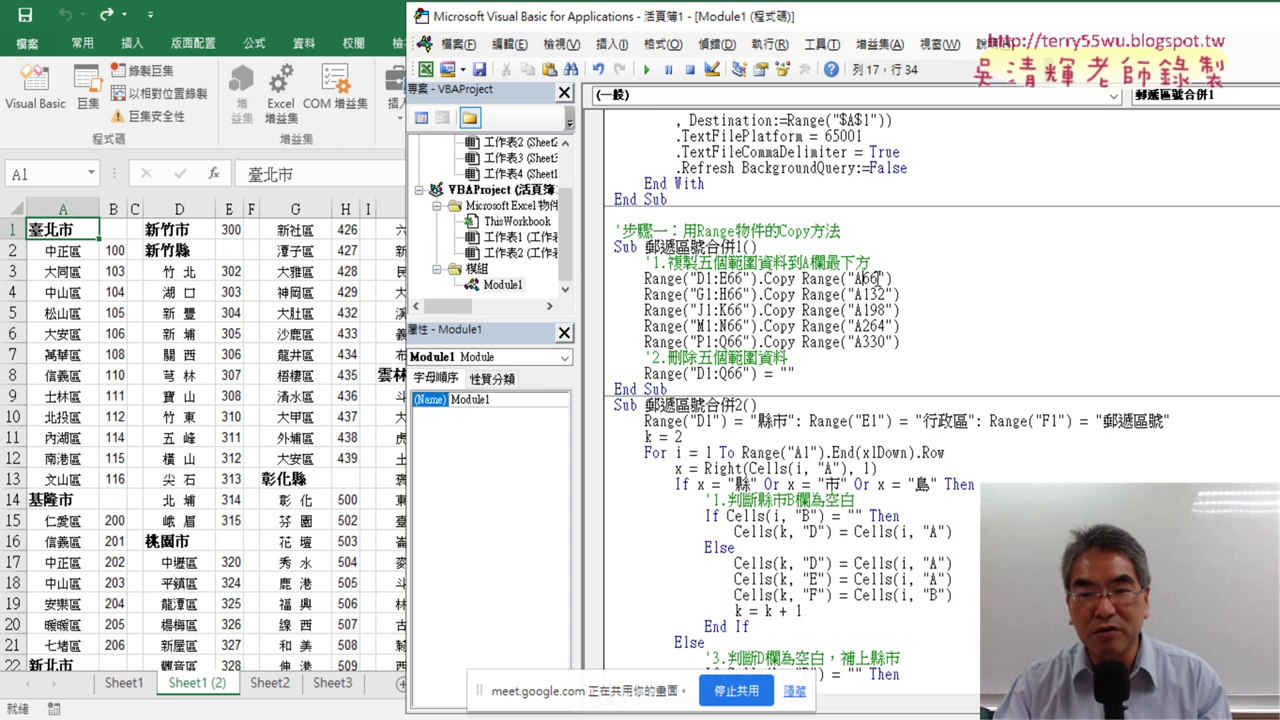
left_click_drag(879, 279, 864, 279)
Insert r=range("A1").End(xlDown).row on a new line under the comment, then view the worksheet.
left_click(874, 263)
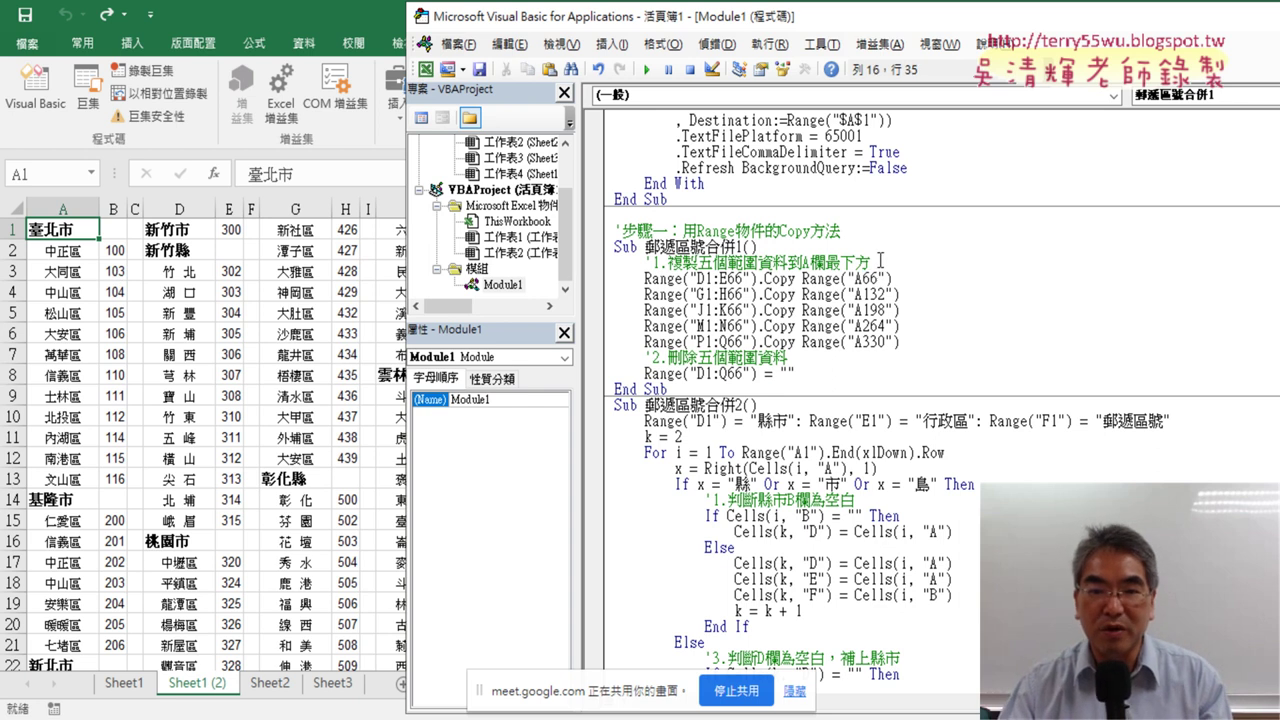
key("Return")
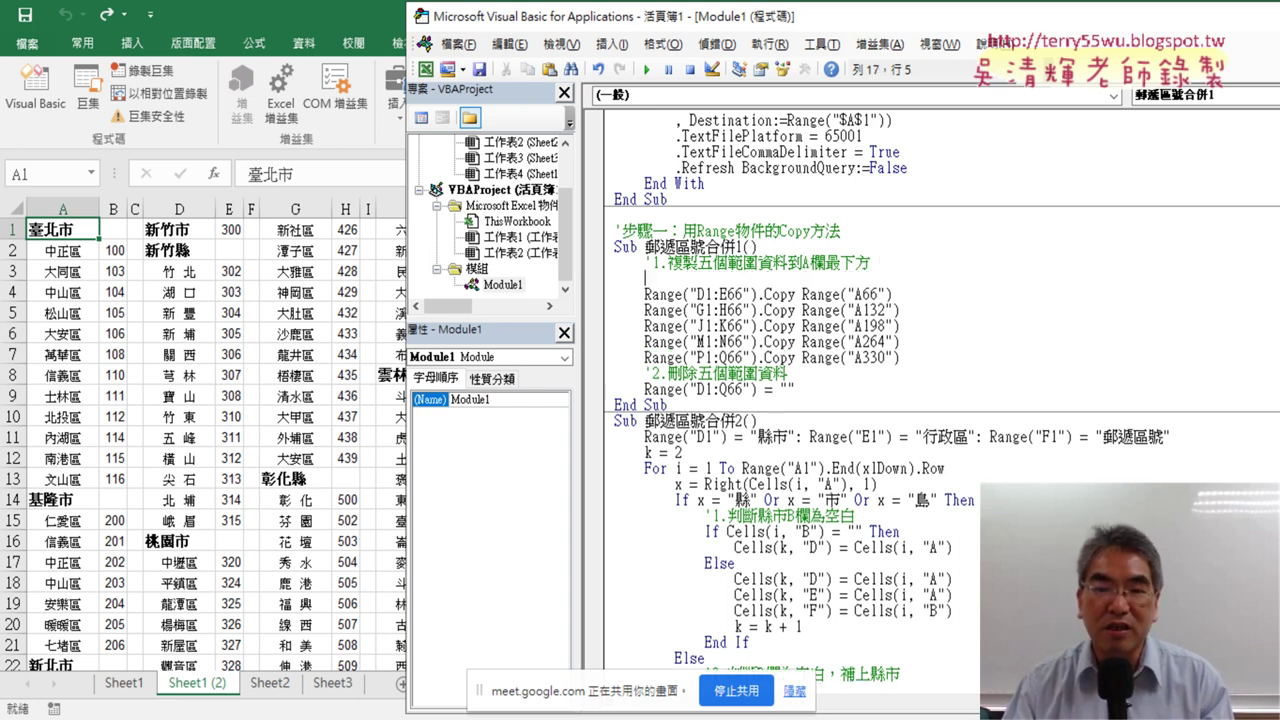
left_click_drag(877, 294, 868, 294)
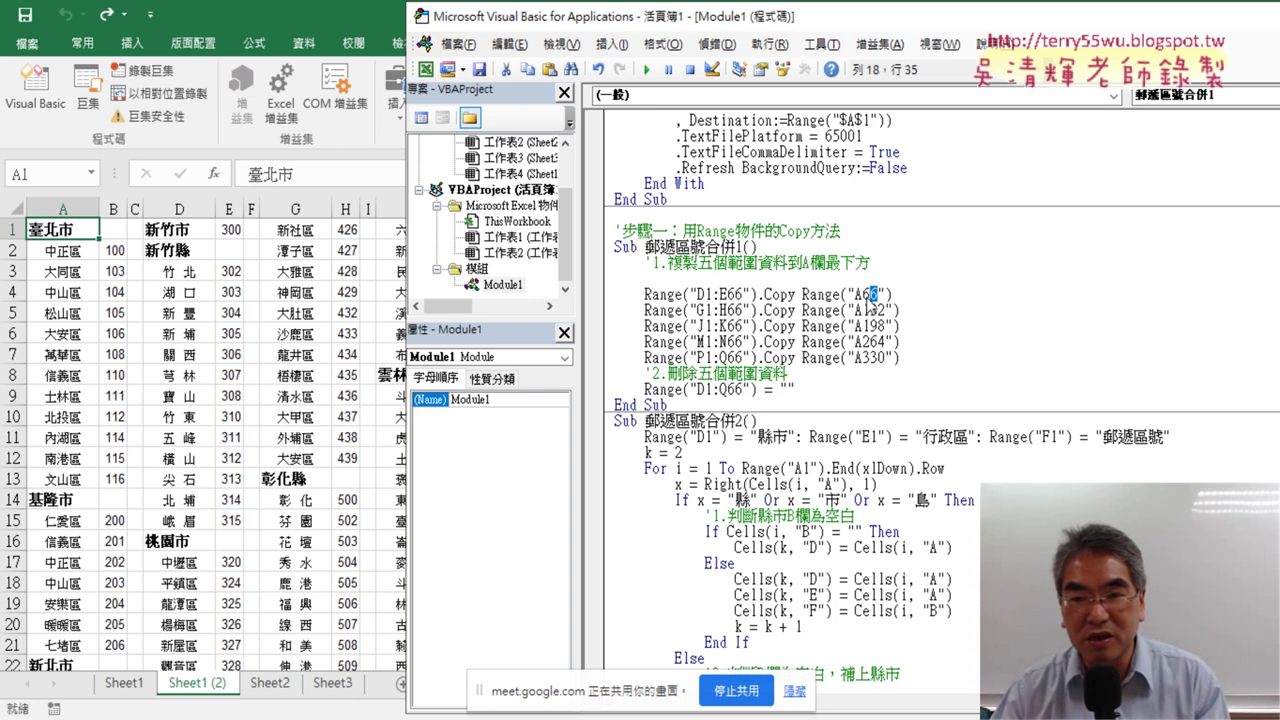
left_click(742, 280)
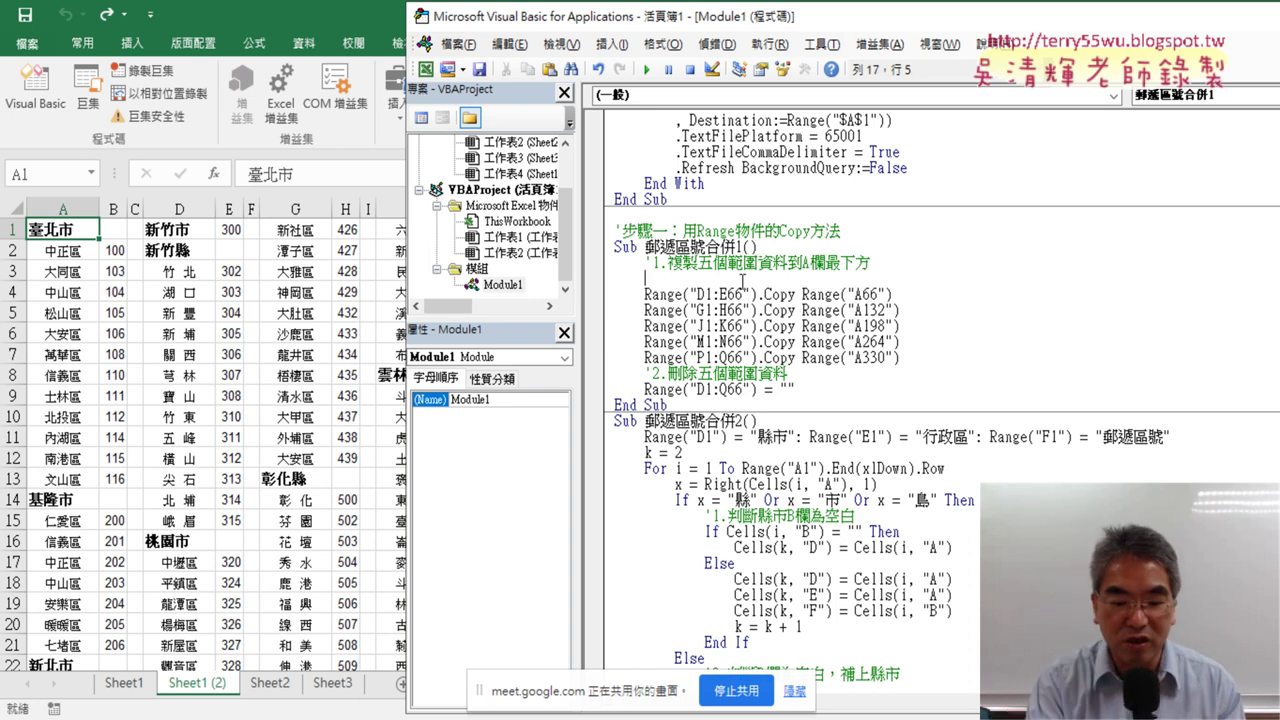
type("r")
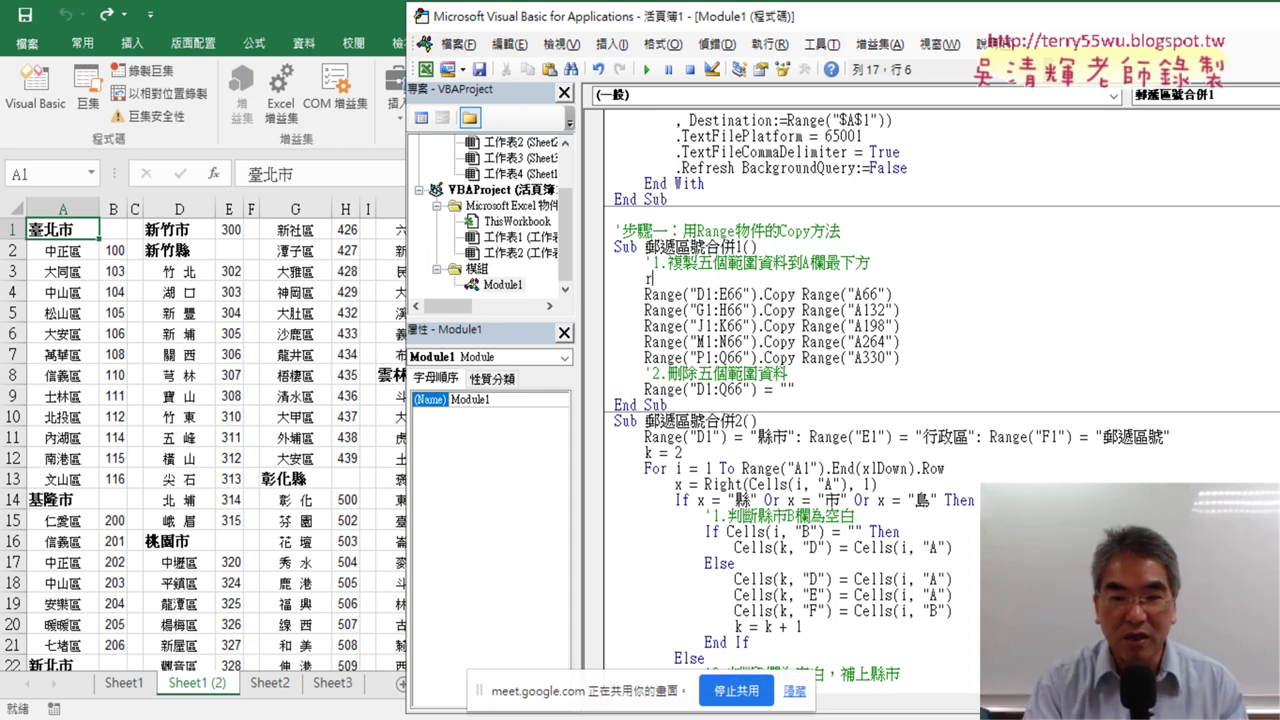
type("=ra")
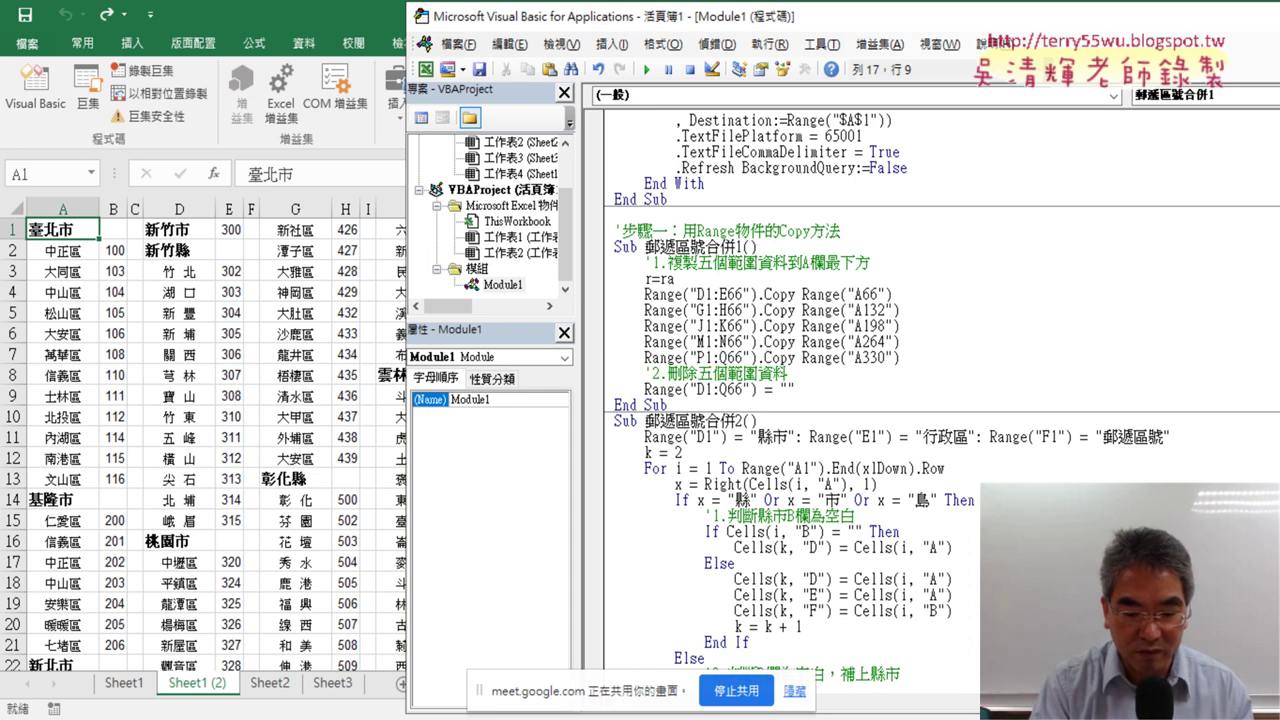
type("nge(")
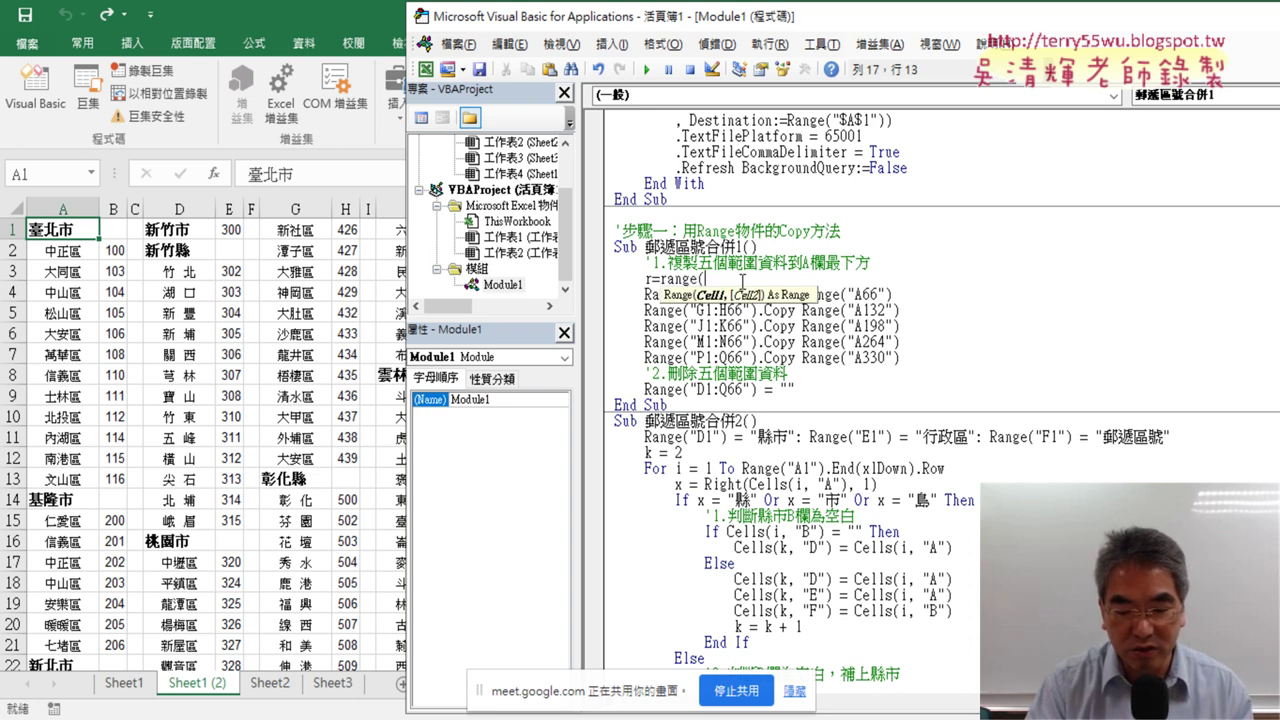
type("\"A1")
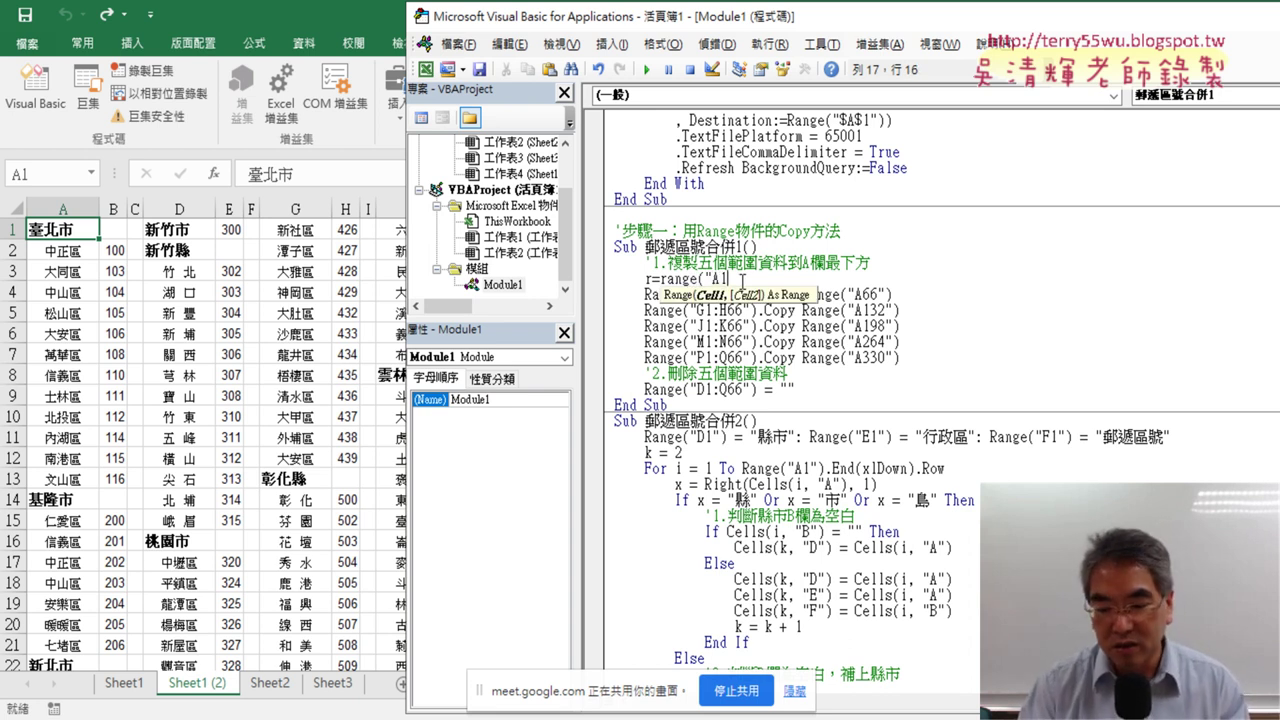
type("\")")
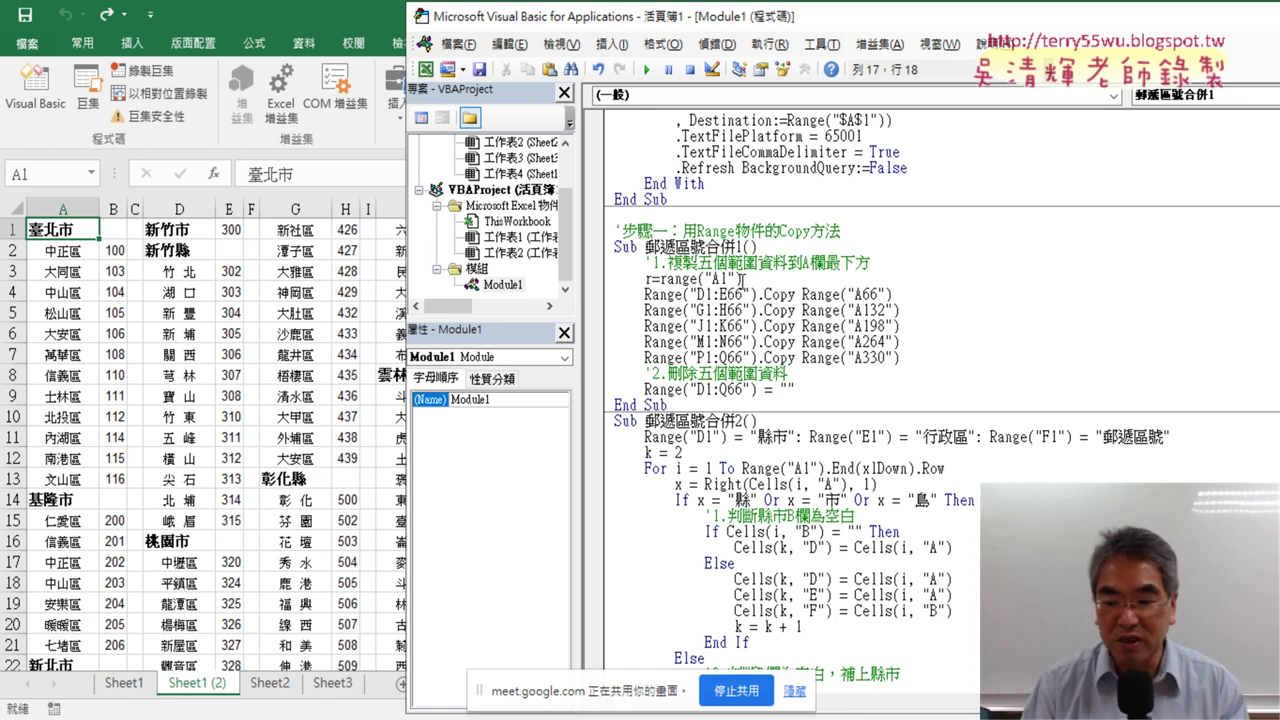
type(".E")
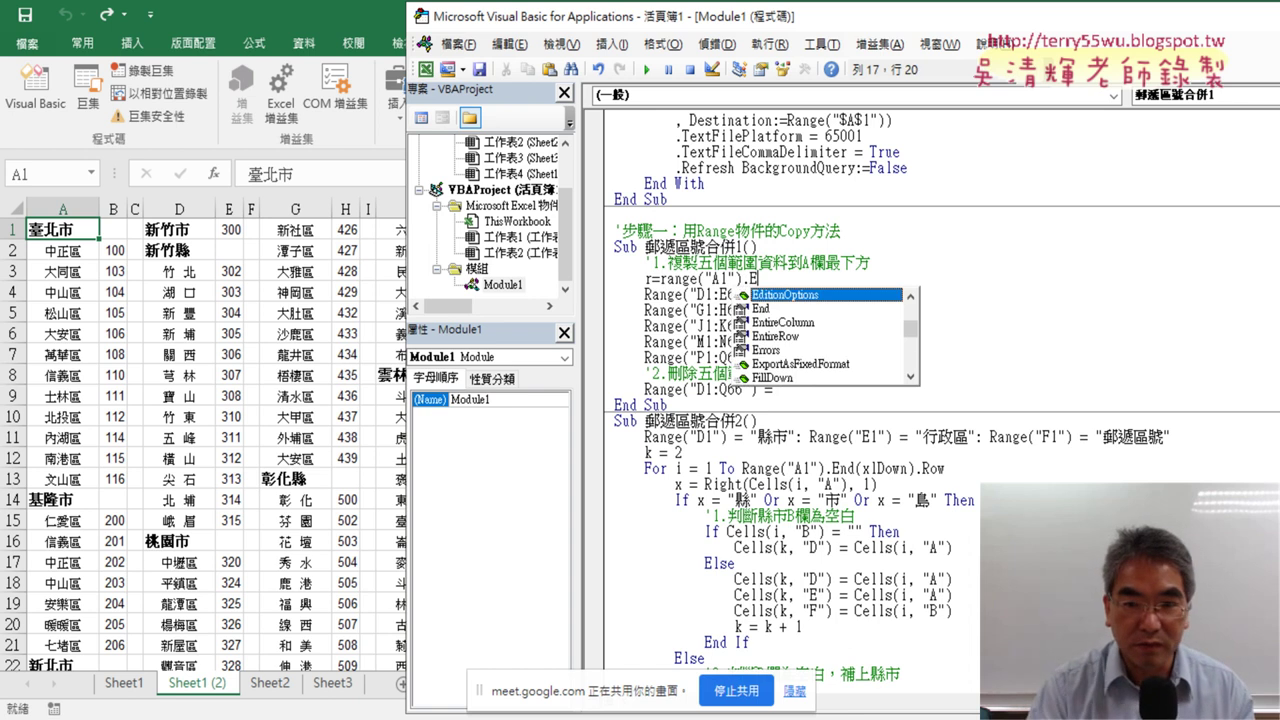
type("nd ")
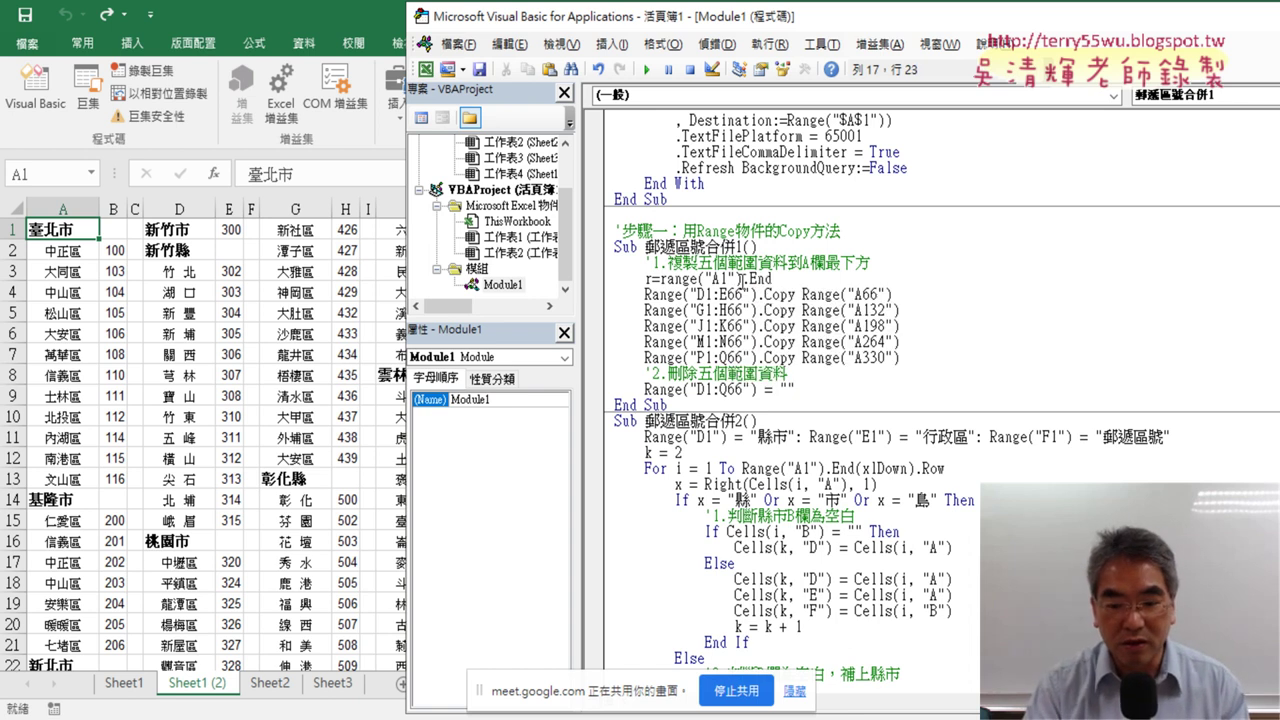
type("(")
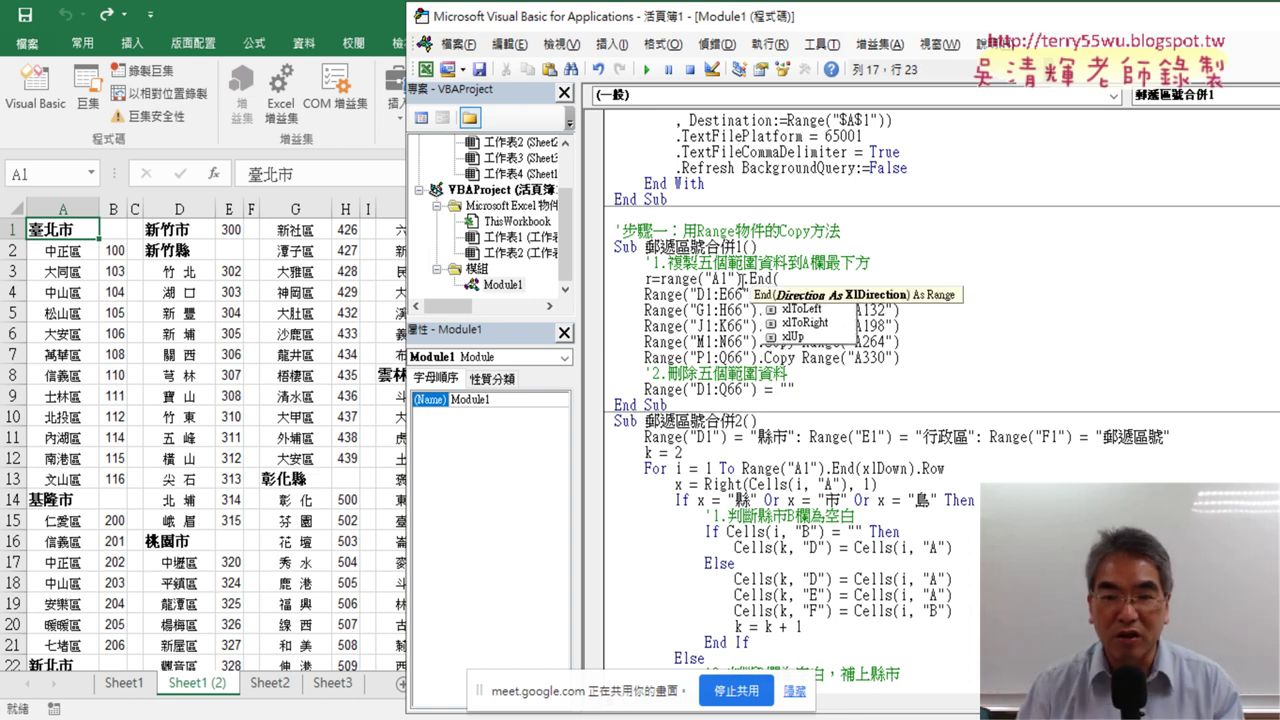
type("xlDown")
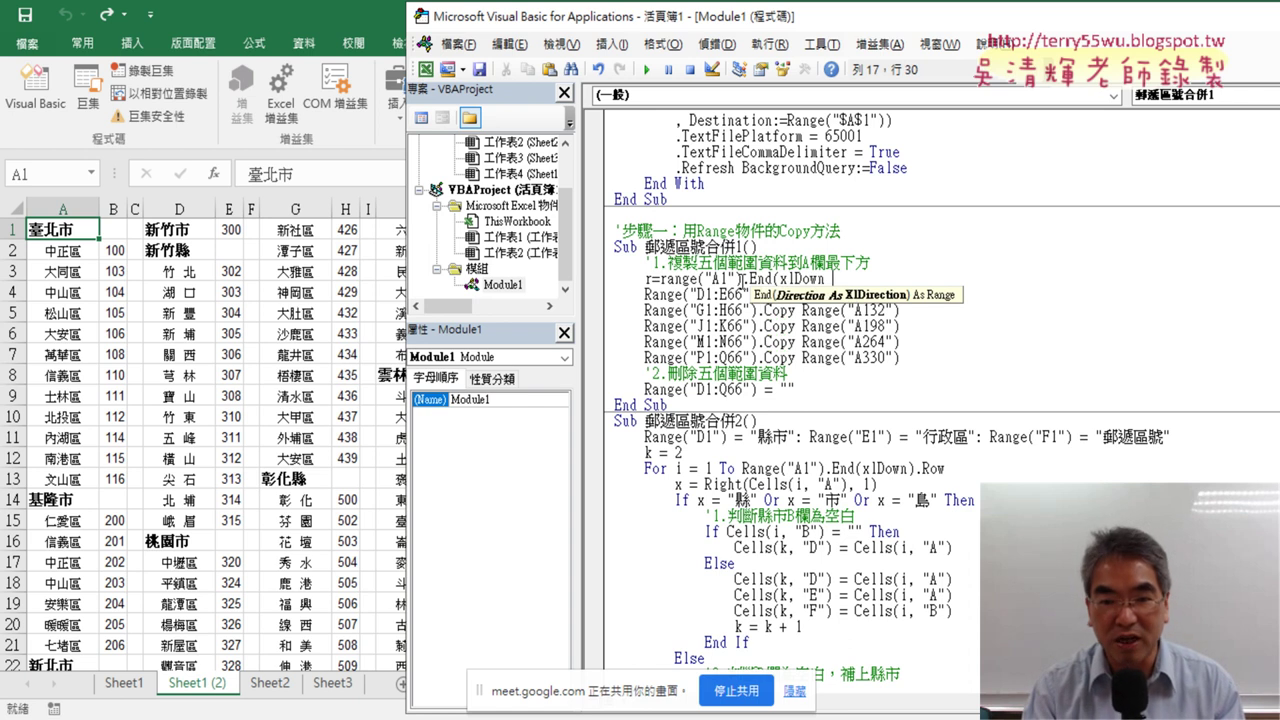
type(").")
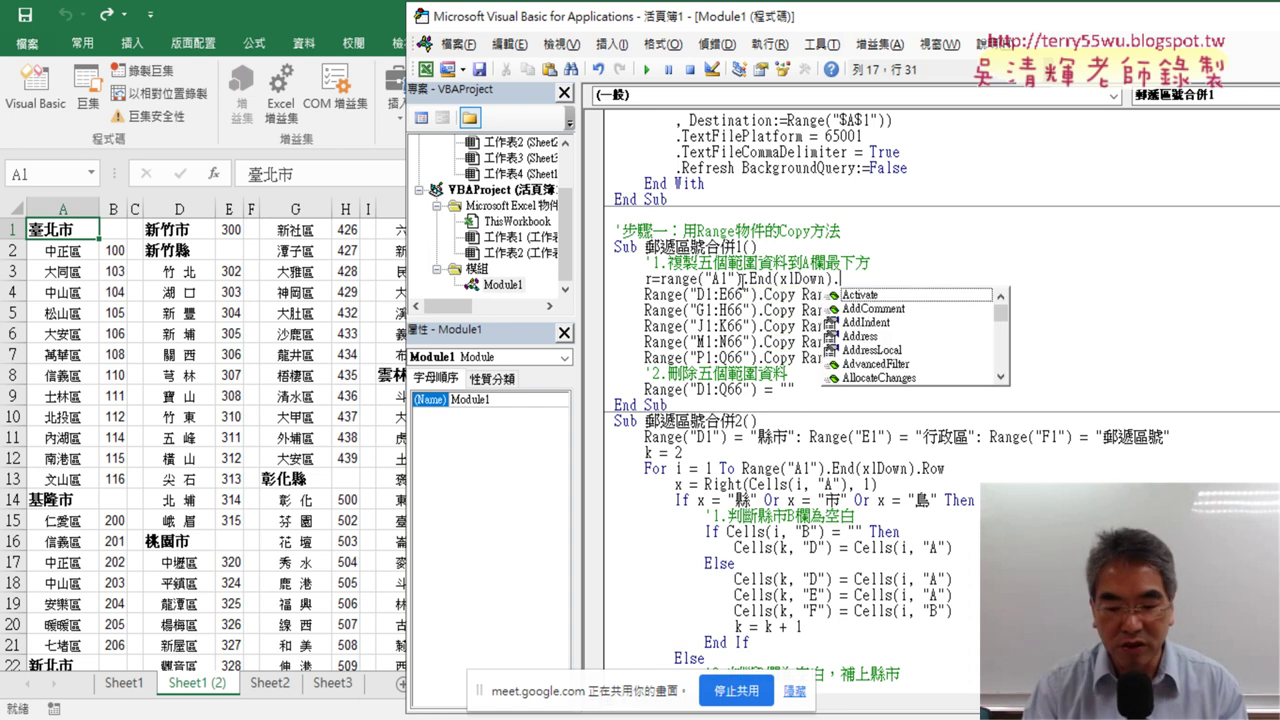
type("row")
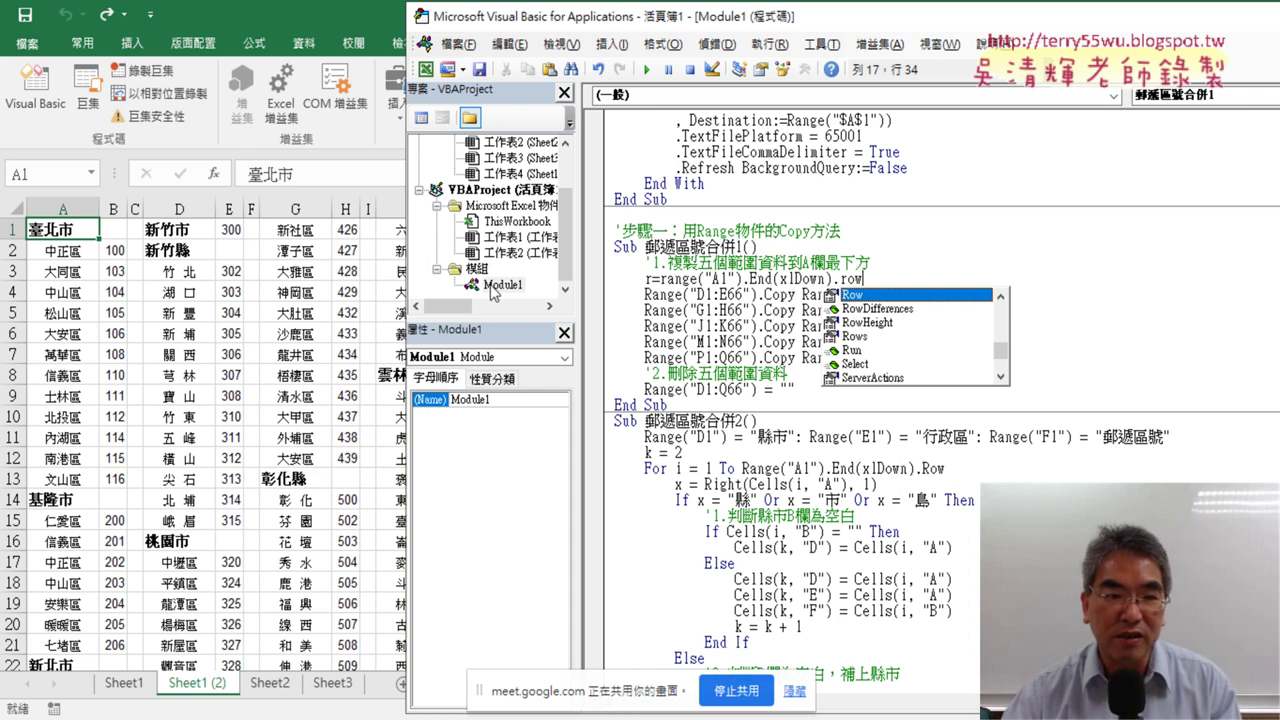
left_click(63, 229)
Confirm column A ends at A65, select empty A66, and reopen the macro code.
key("ctrl+Down")
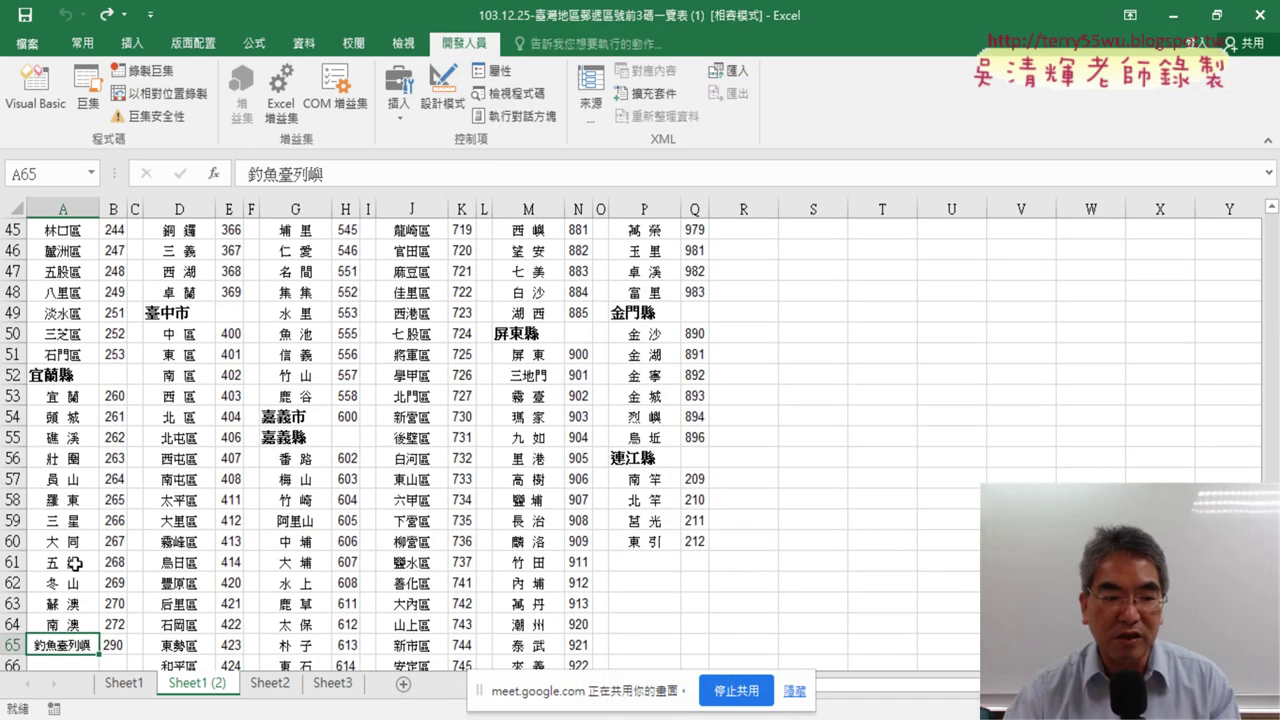
scroll(68, 591, "down", 3)
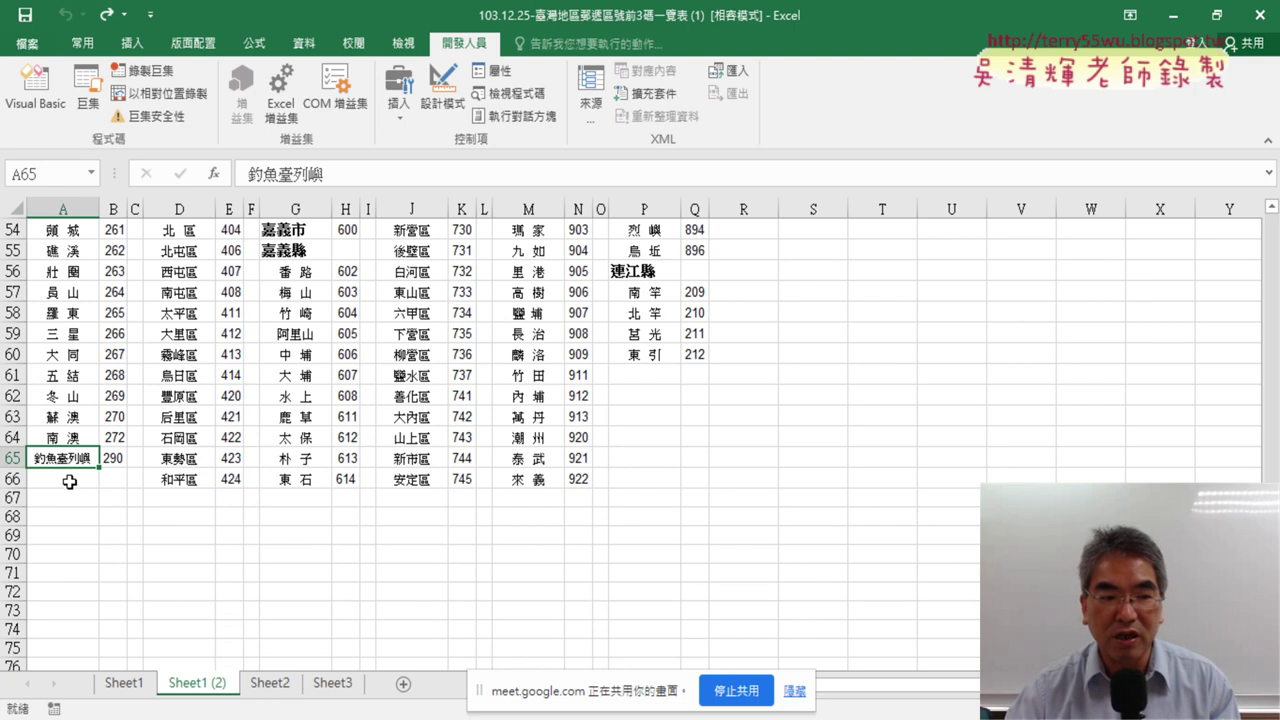
left_click(64, 481)
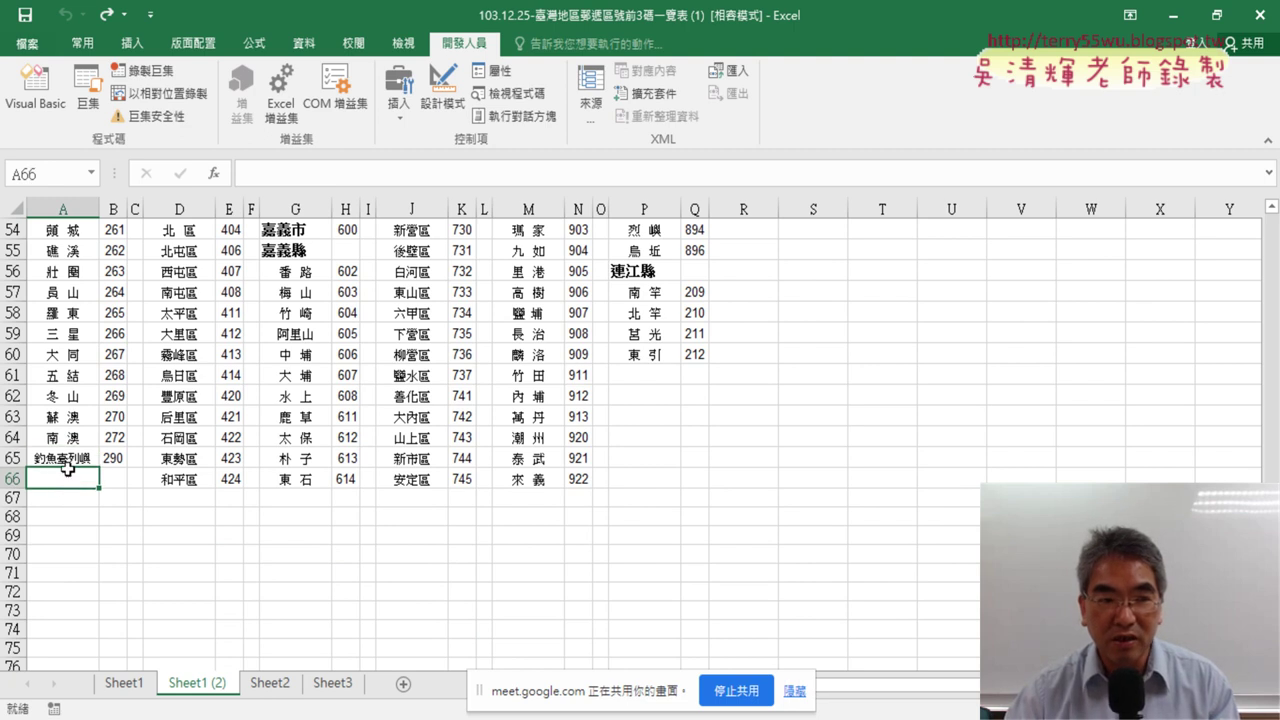
left_click(36, 88)
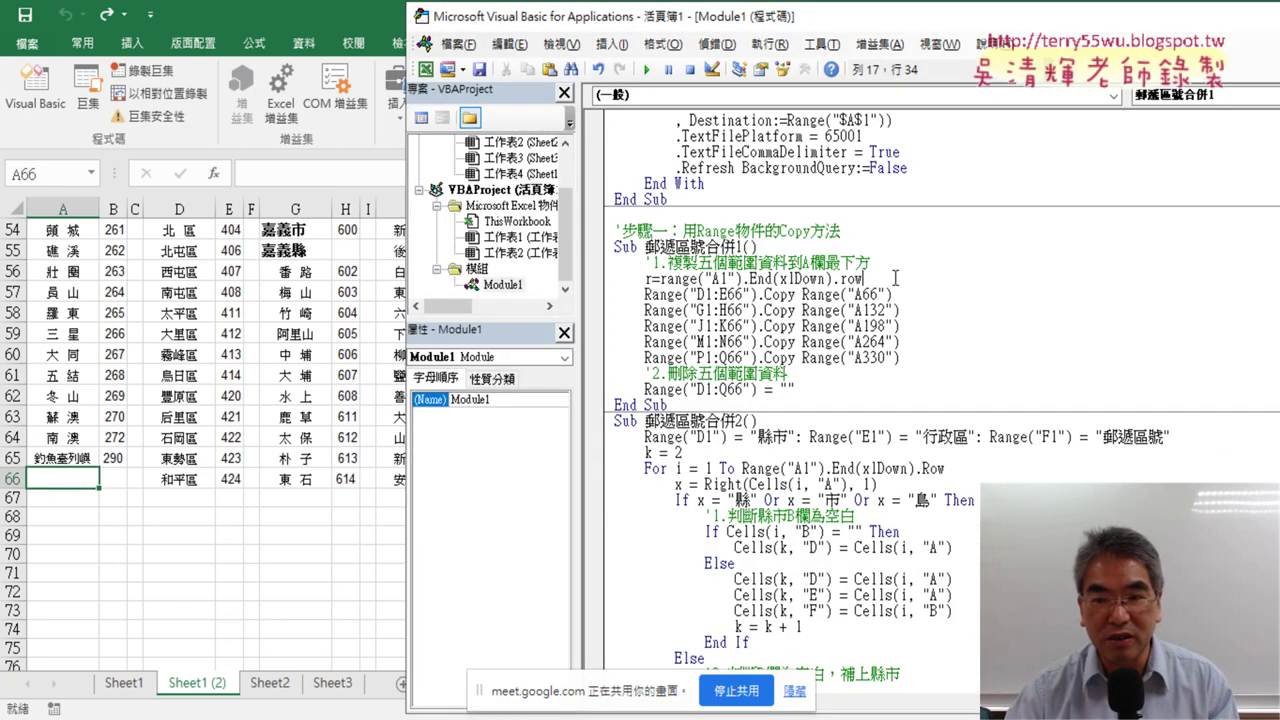
Make r the last filled row plus 1 and change the D1:E66 destination to Range("A" & r).
type("+1")
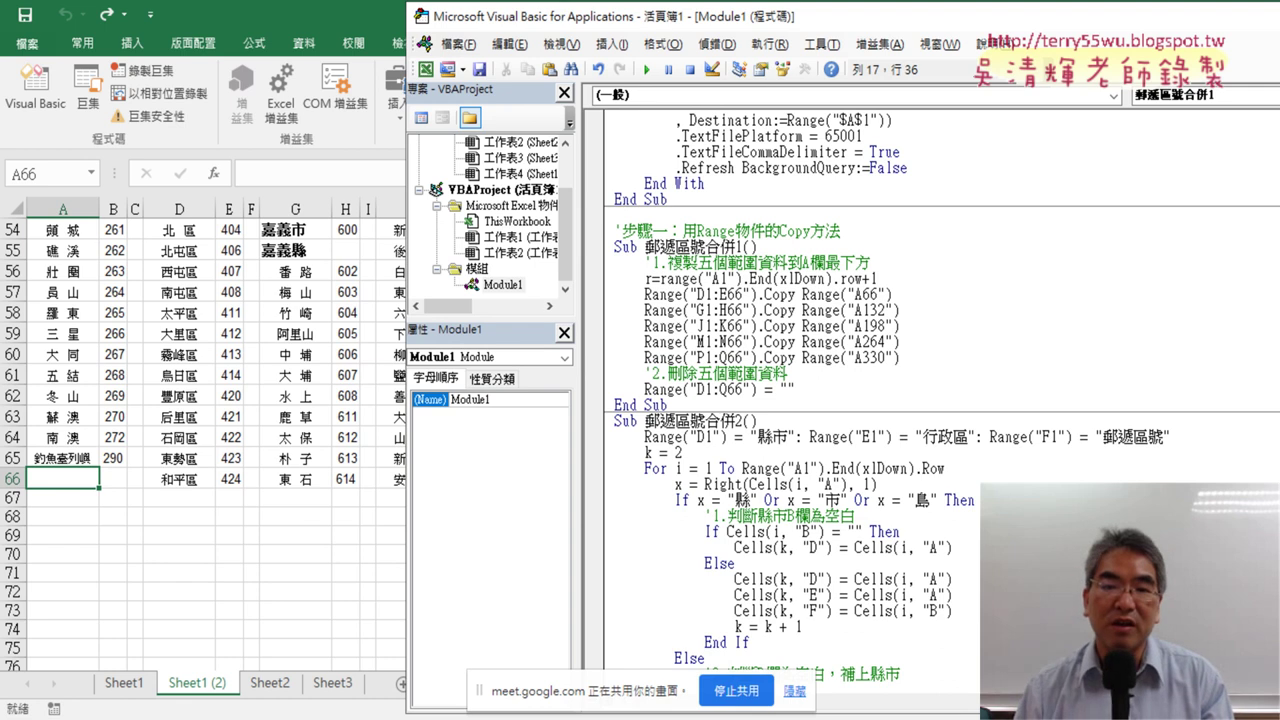
left_click(682, 299)
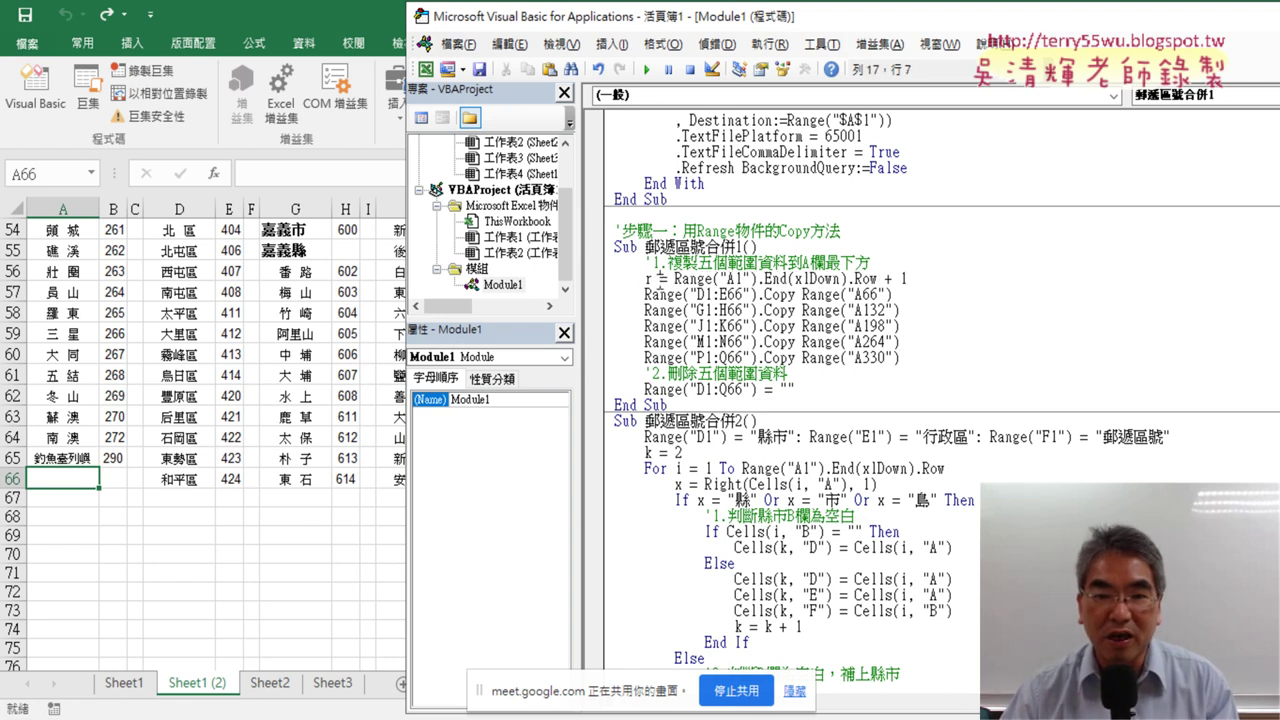
double_click(648, 279)
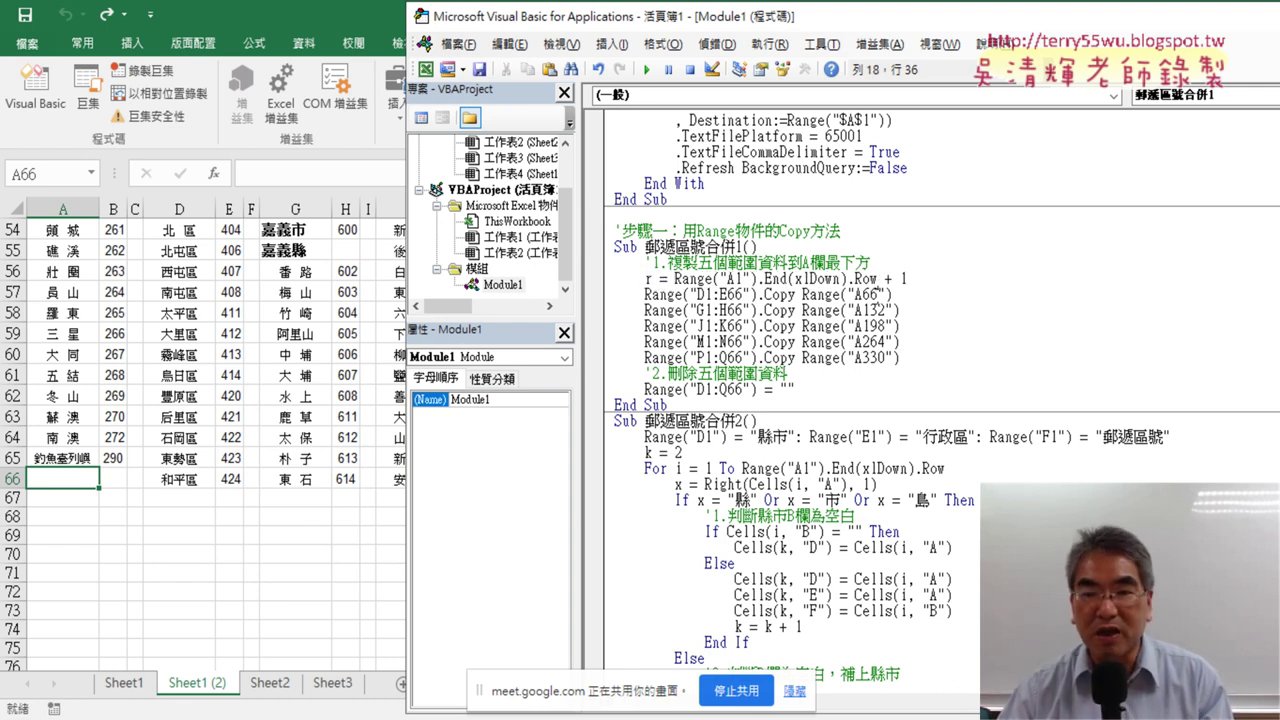
left_click_drag(878, 295, 855, 295)
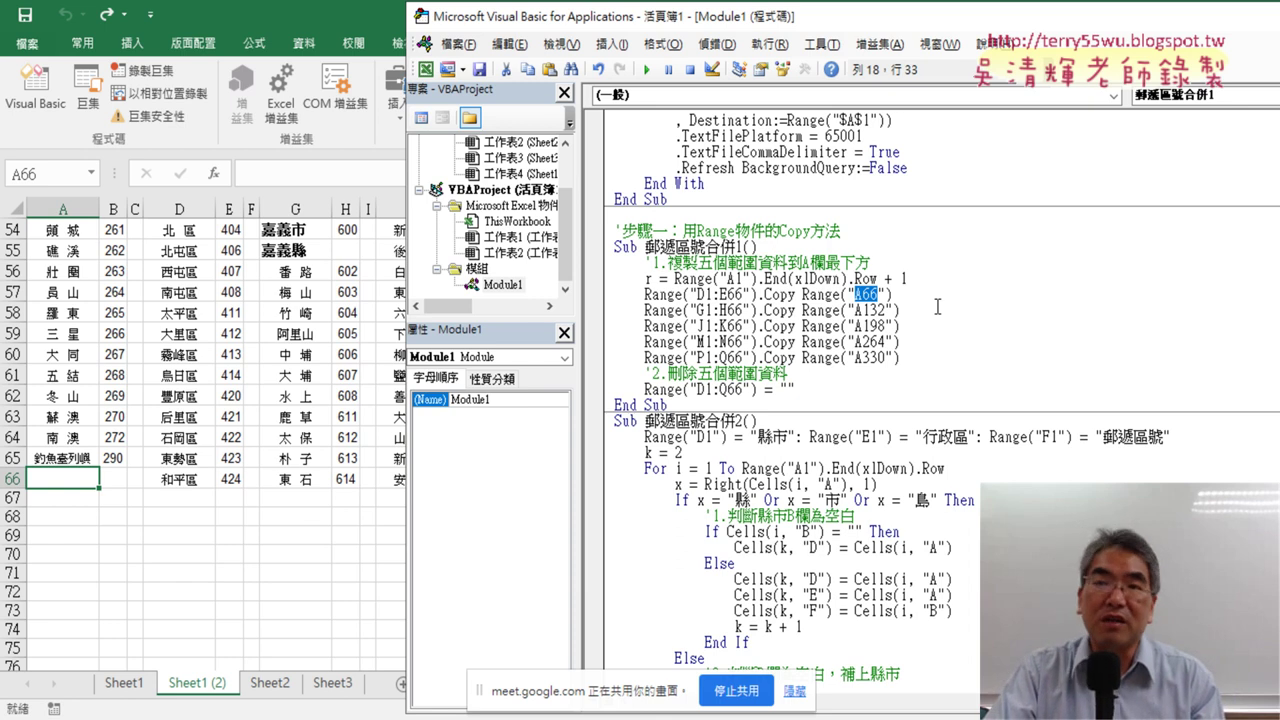
left_click(880, 295)
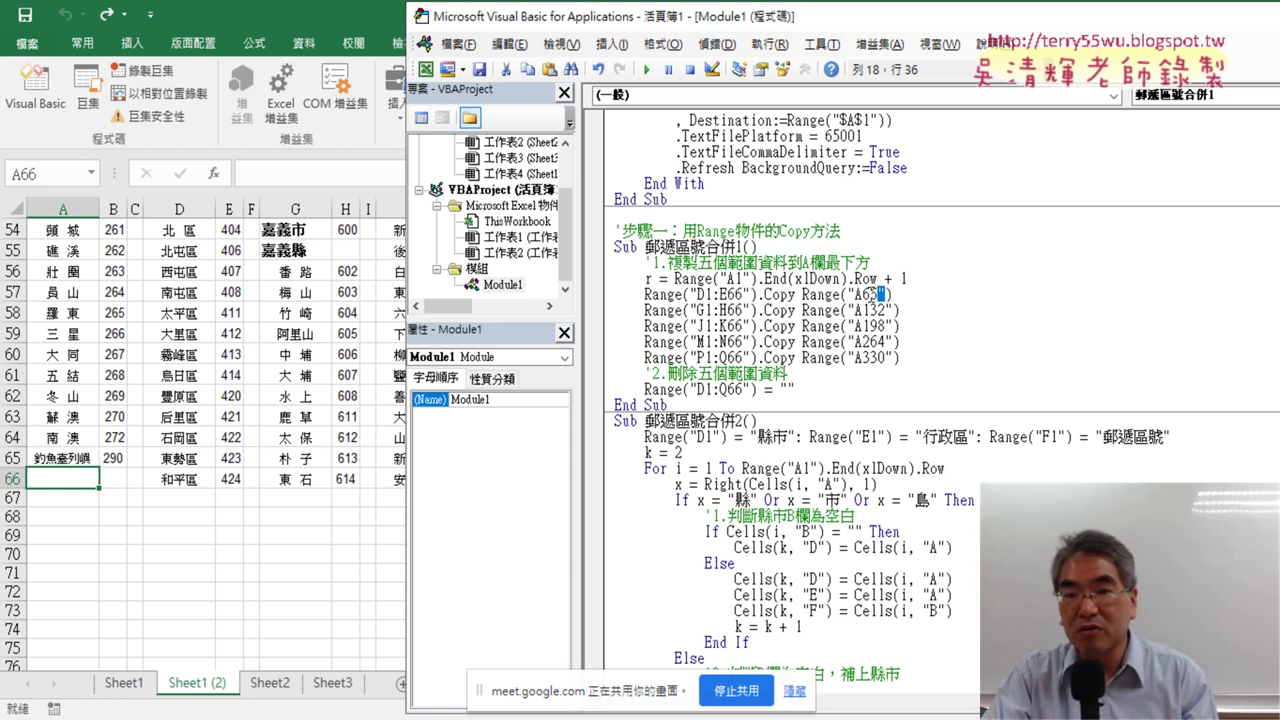
left_click_drag(878, 295, 862, 295)
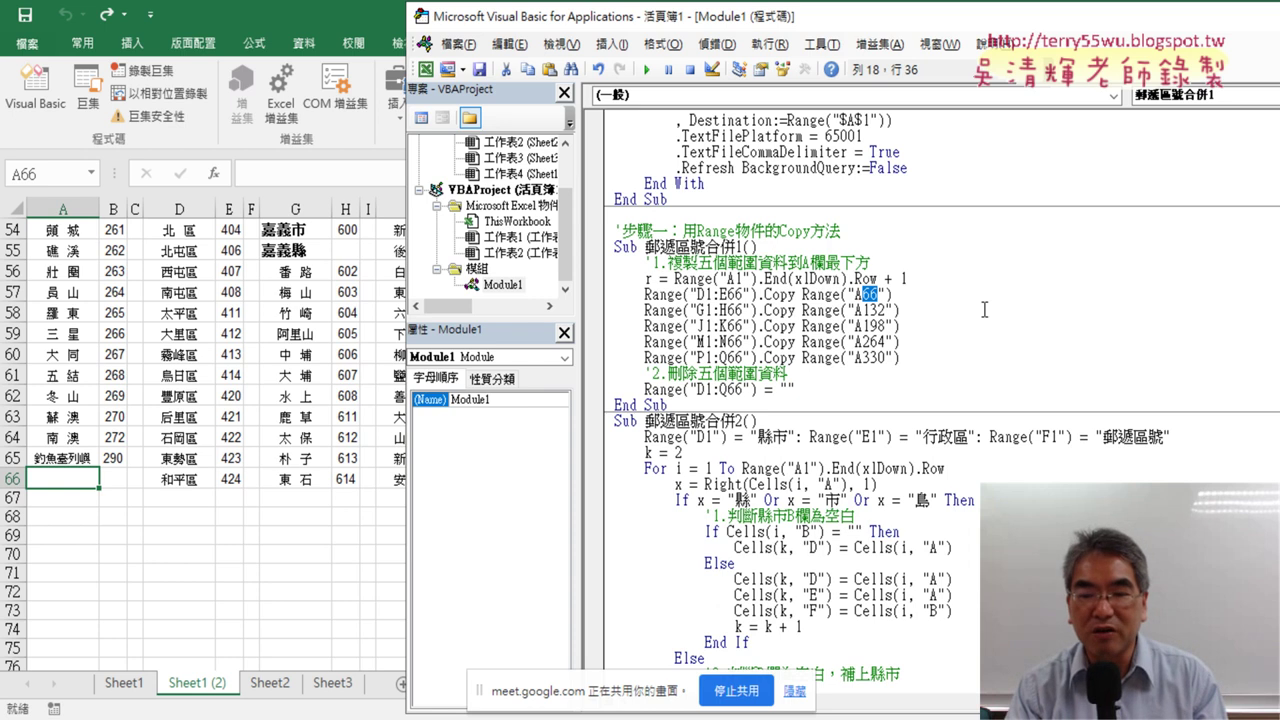
key("Delete")
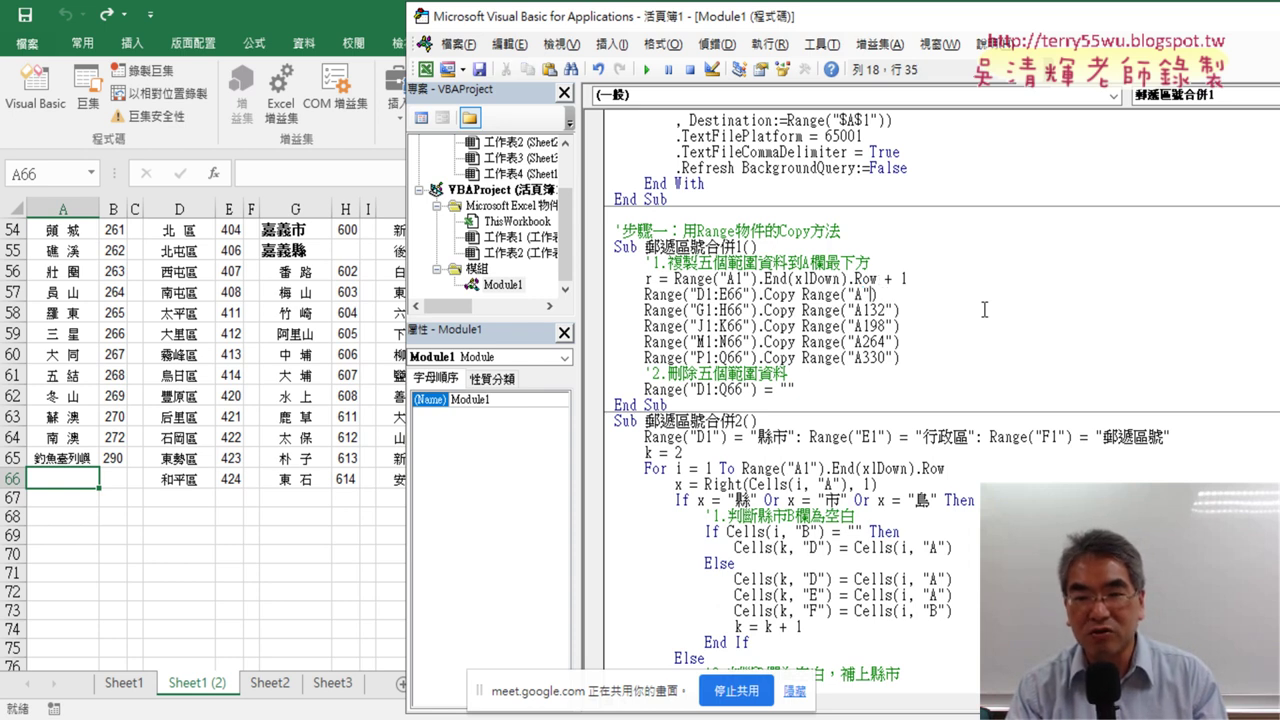
type("&")
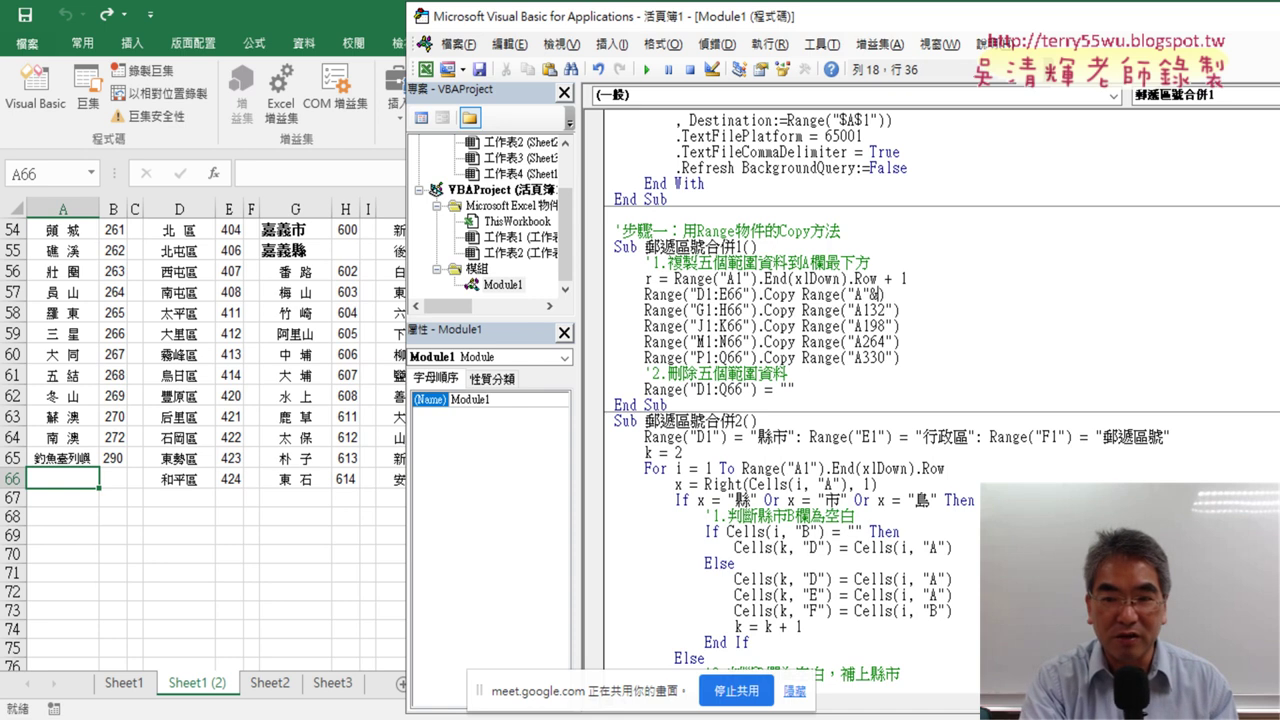
type("r")
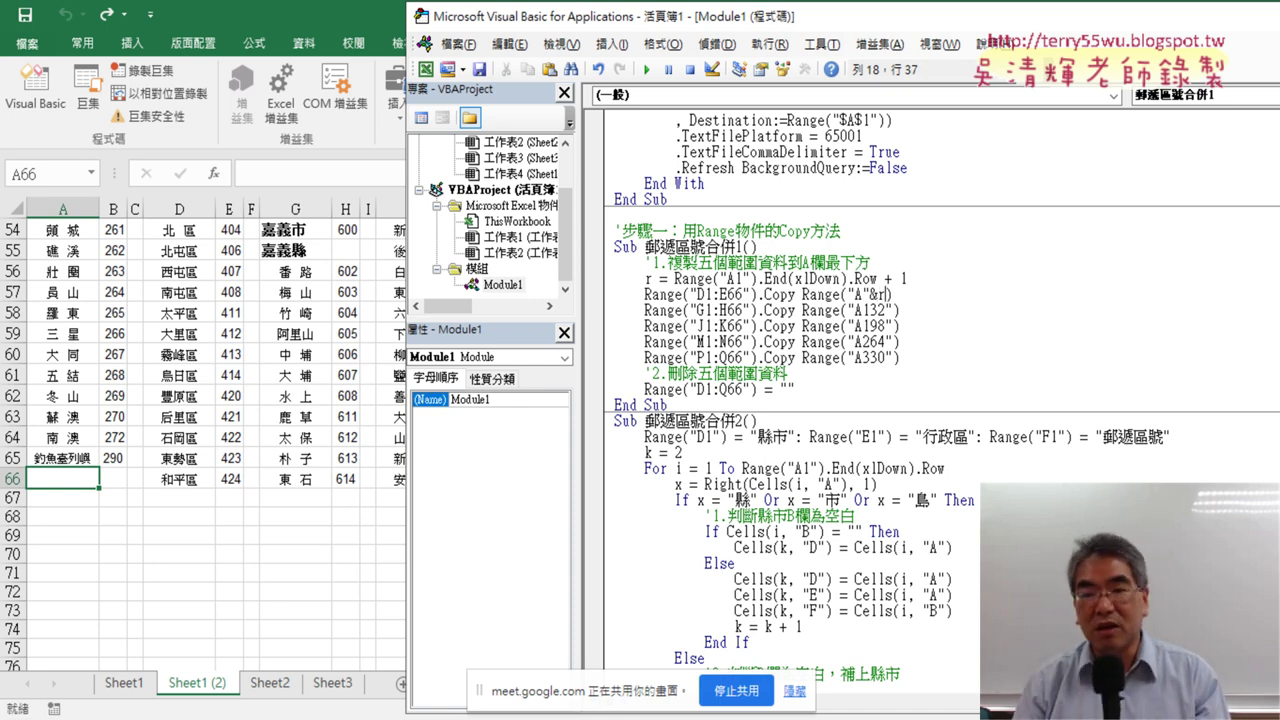
key("Left")
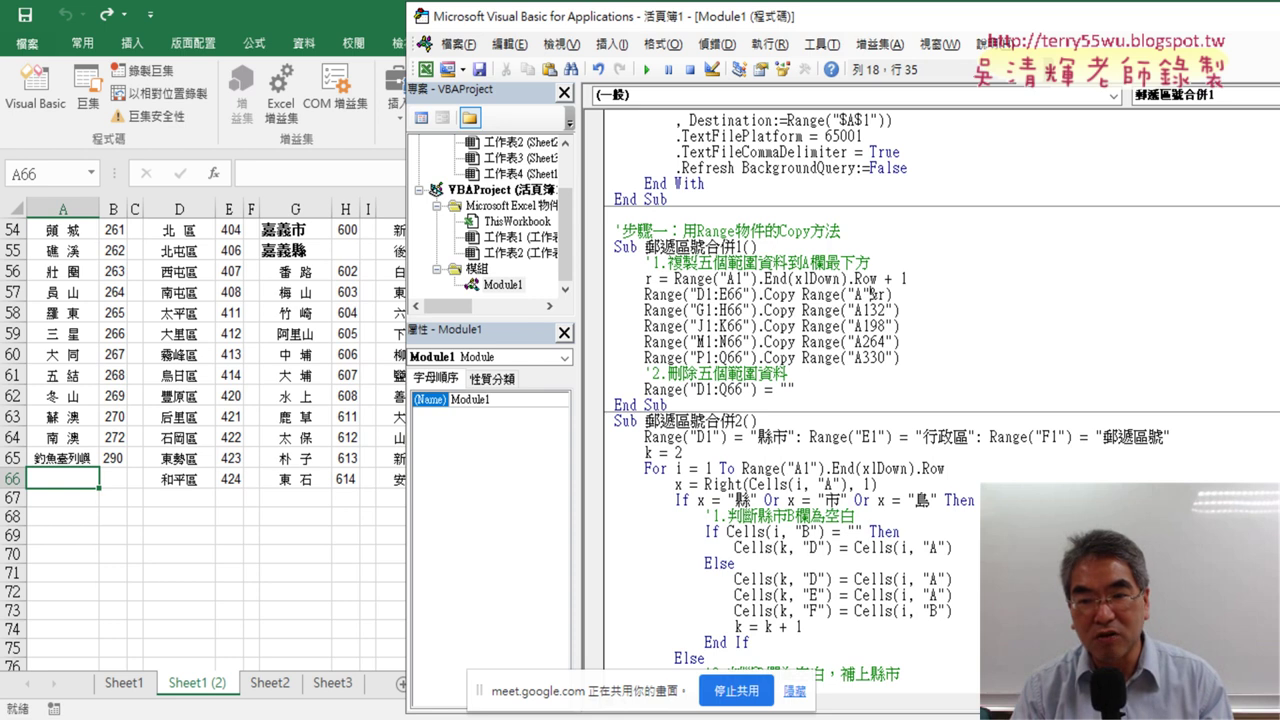
key("Right")
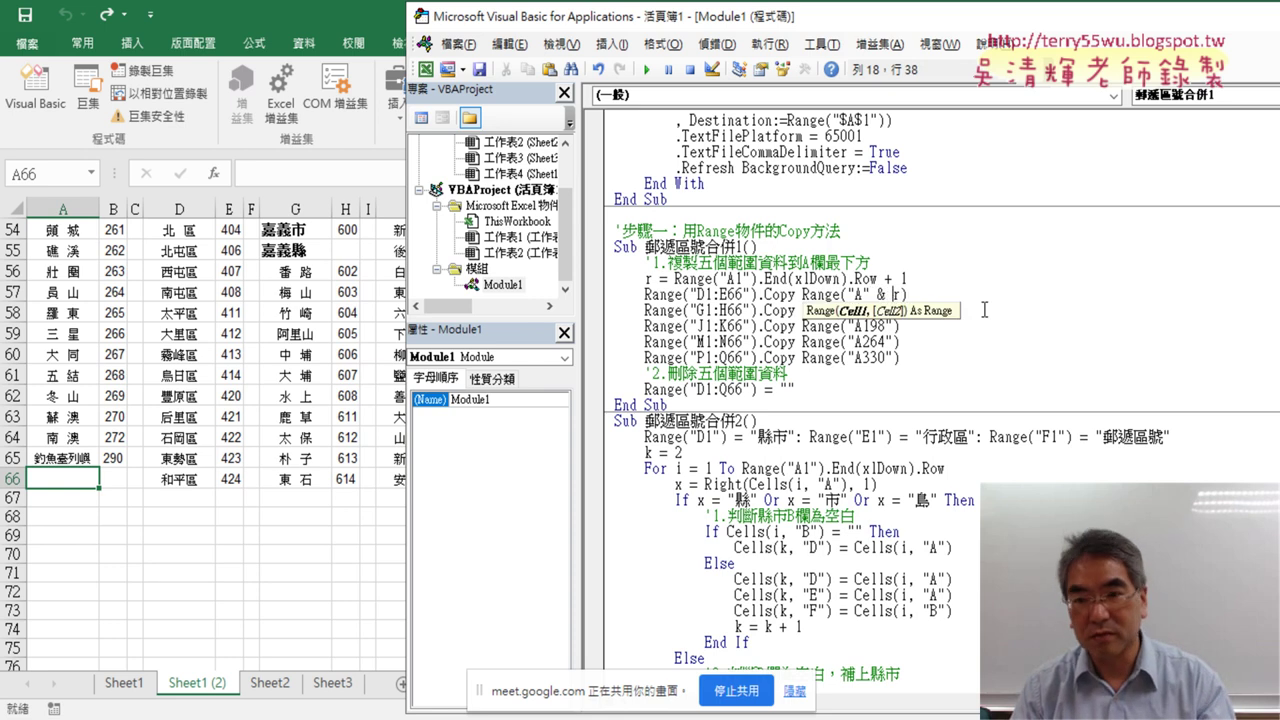
key("Down")
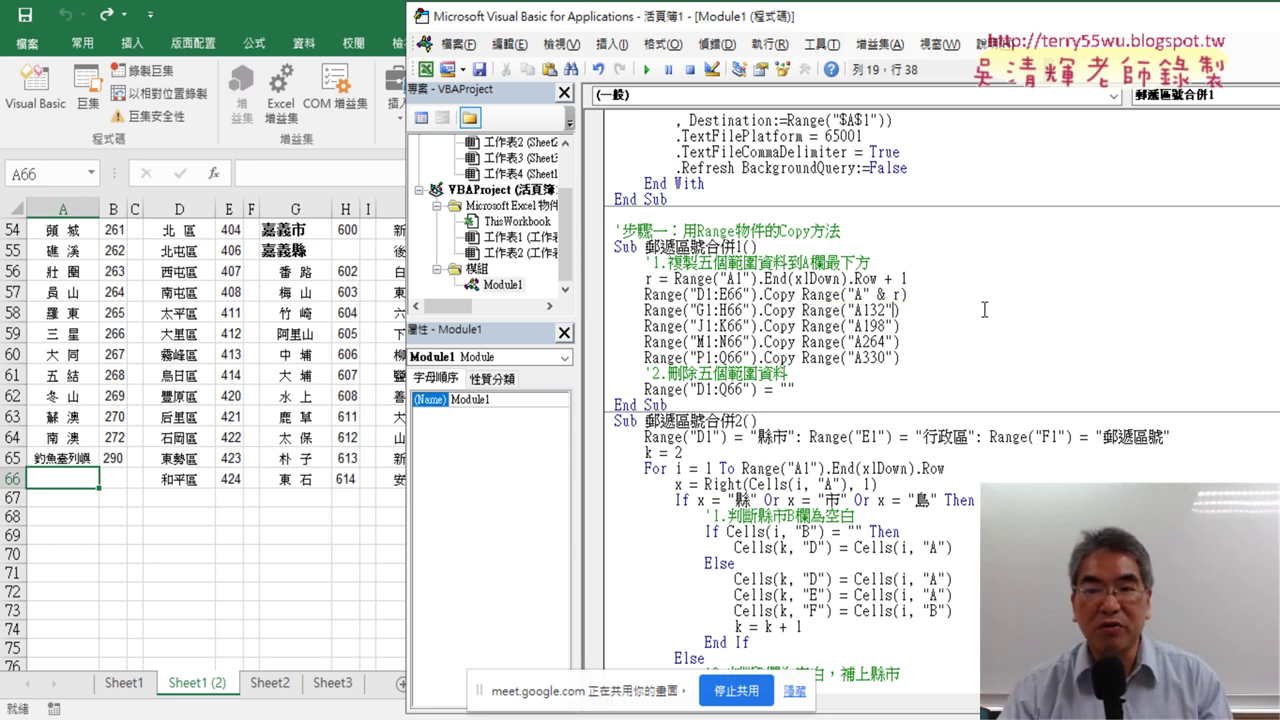
Highlight the variable r and the full D1:E66 copy statement to review the change.
left_click_drag(888, 312, 864, 312)
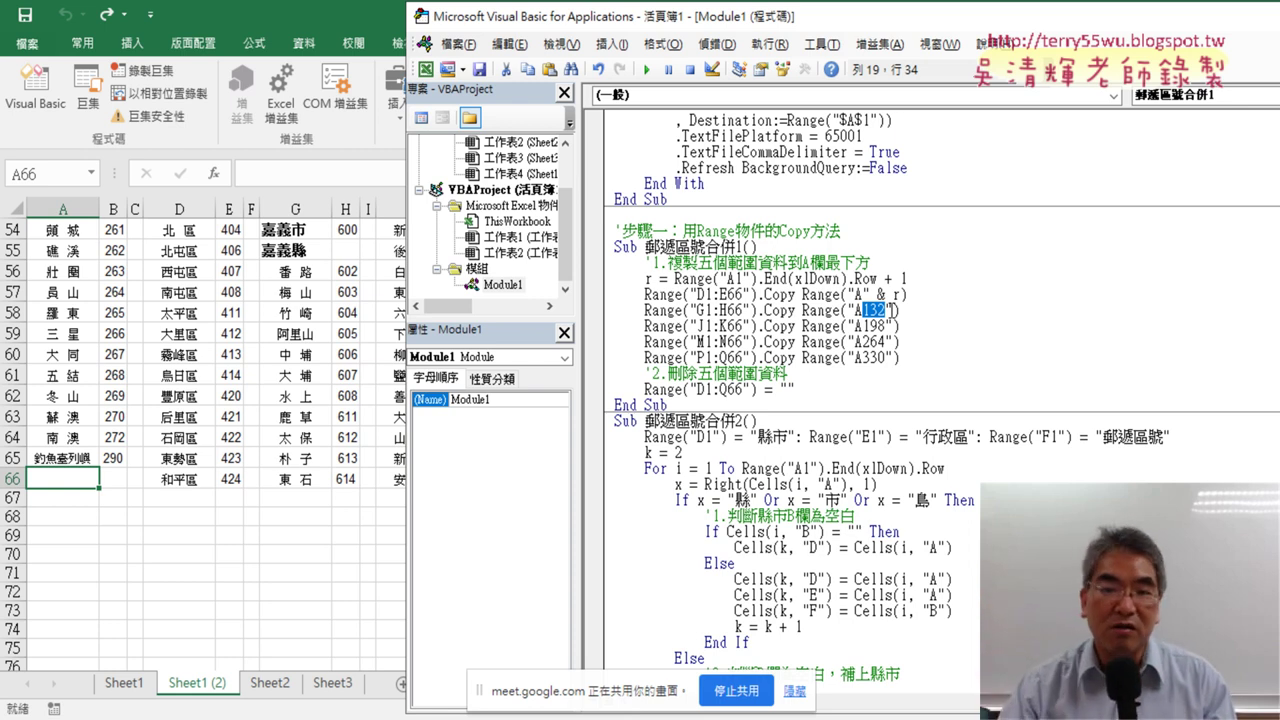
left_click(912, 280)
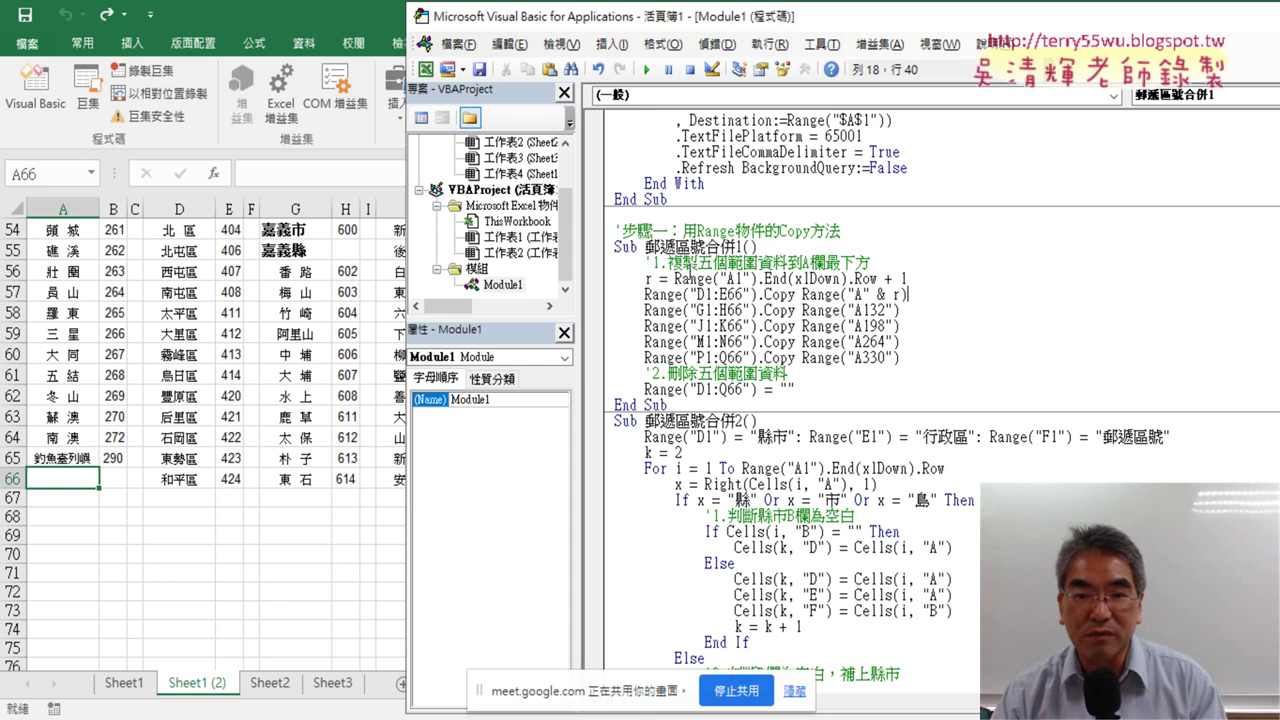
double_click(647, 279)
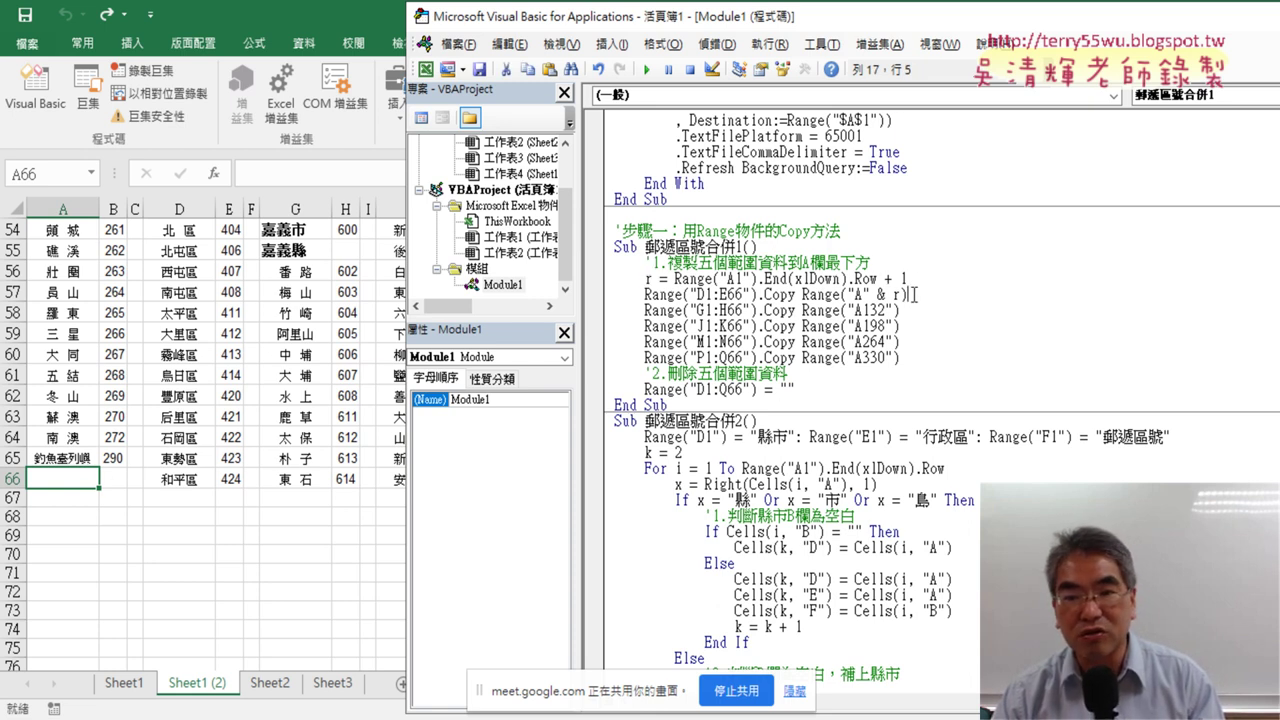
left_click_drag(912, 295, 644, 295)
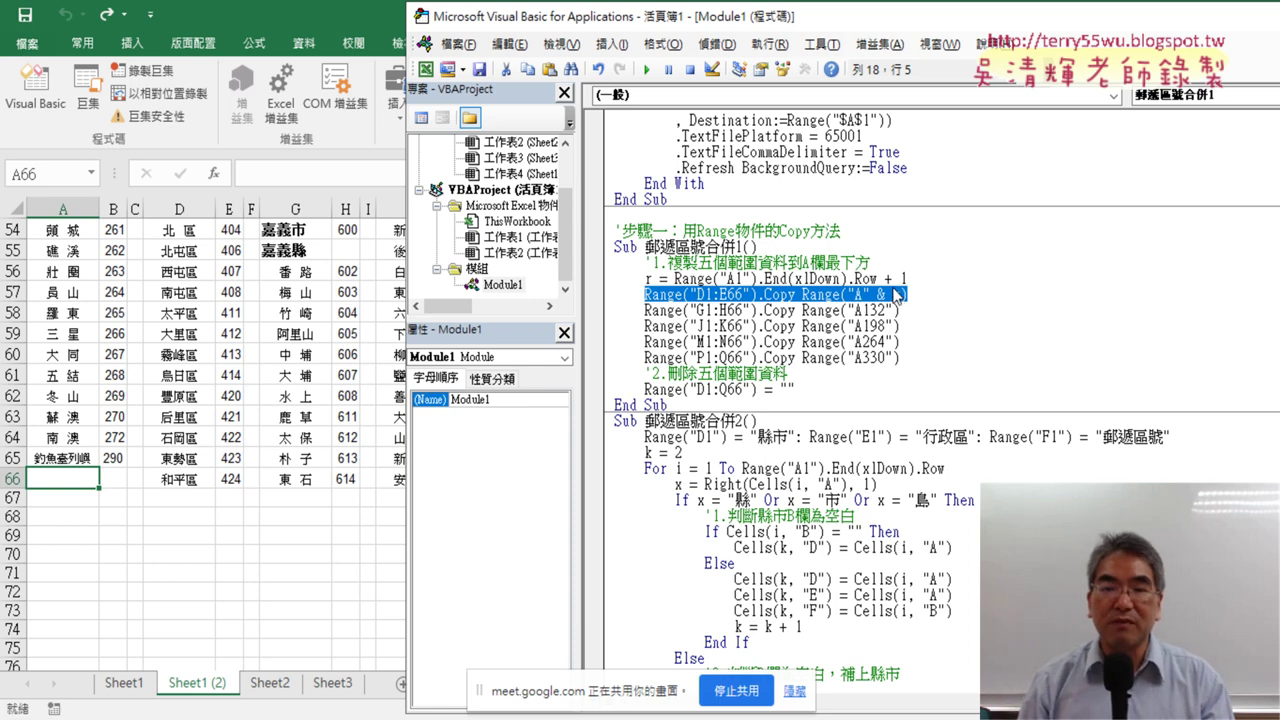
left_click(881, 311)
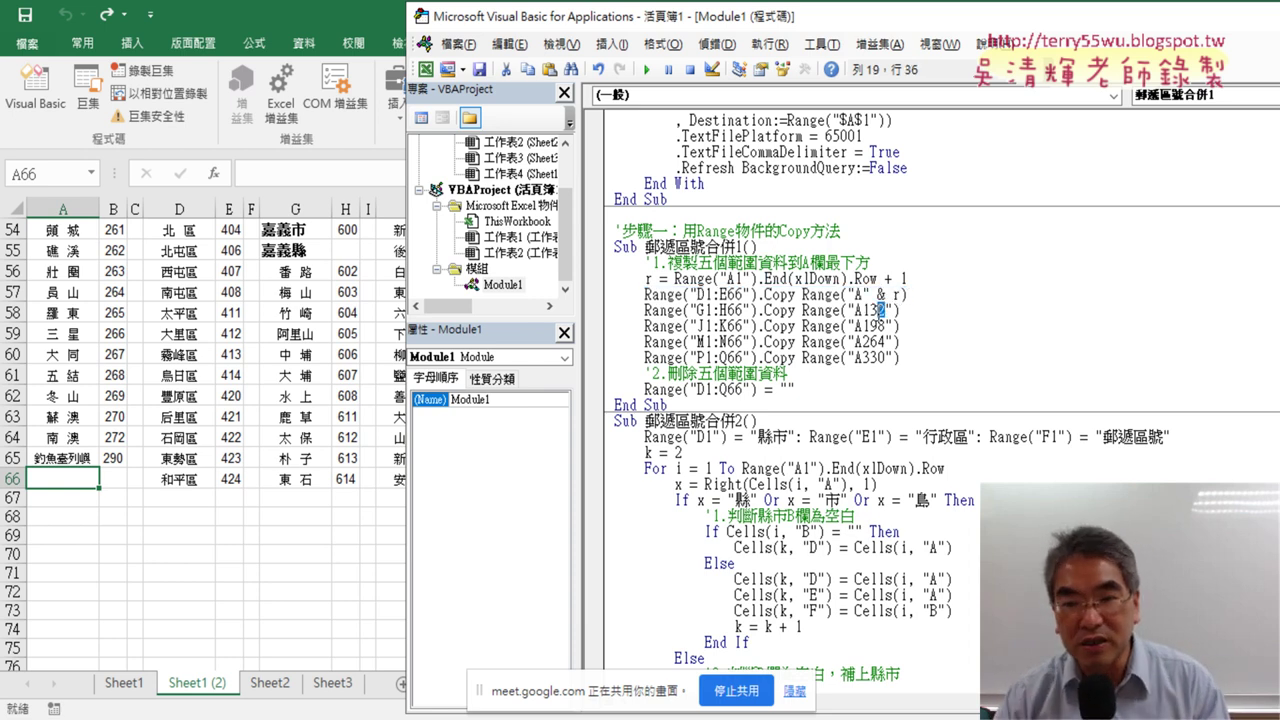
Add a blank line after the D1:E66 copy statement and set a breakpoint on that statement.
left_click(909, 293)
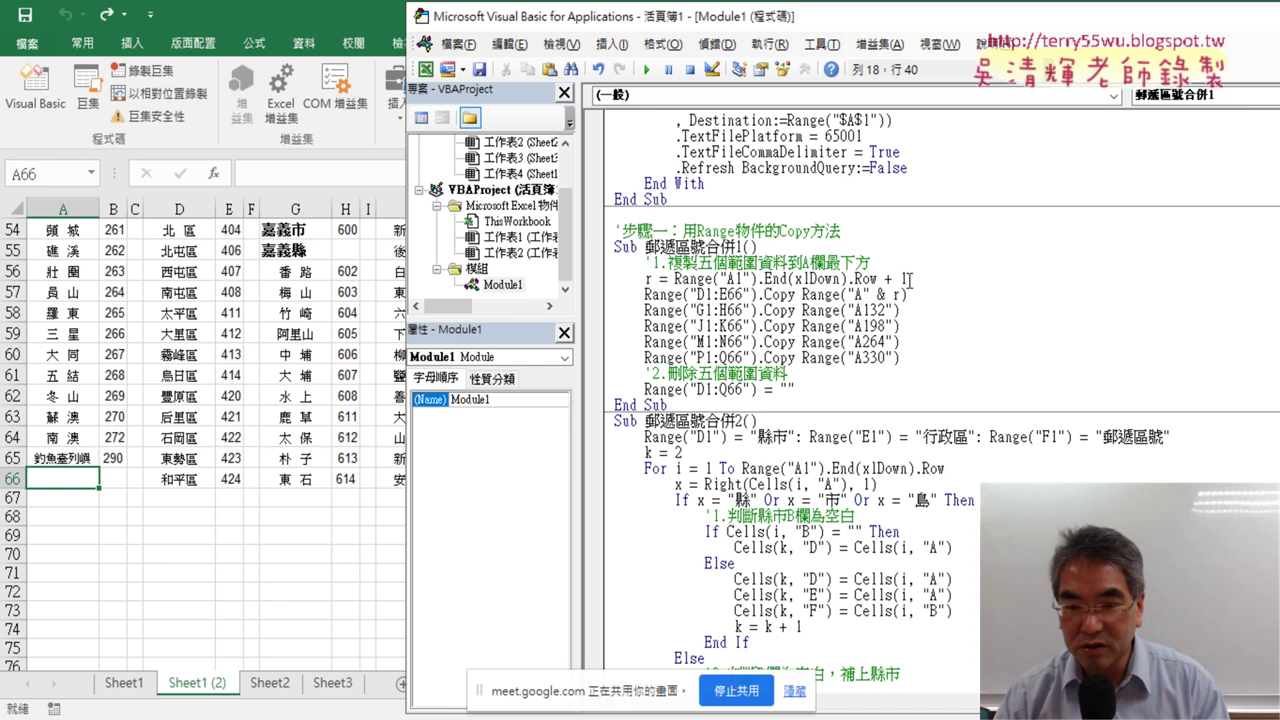
key("Return")
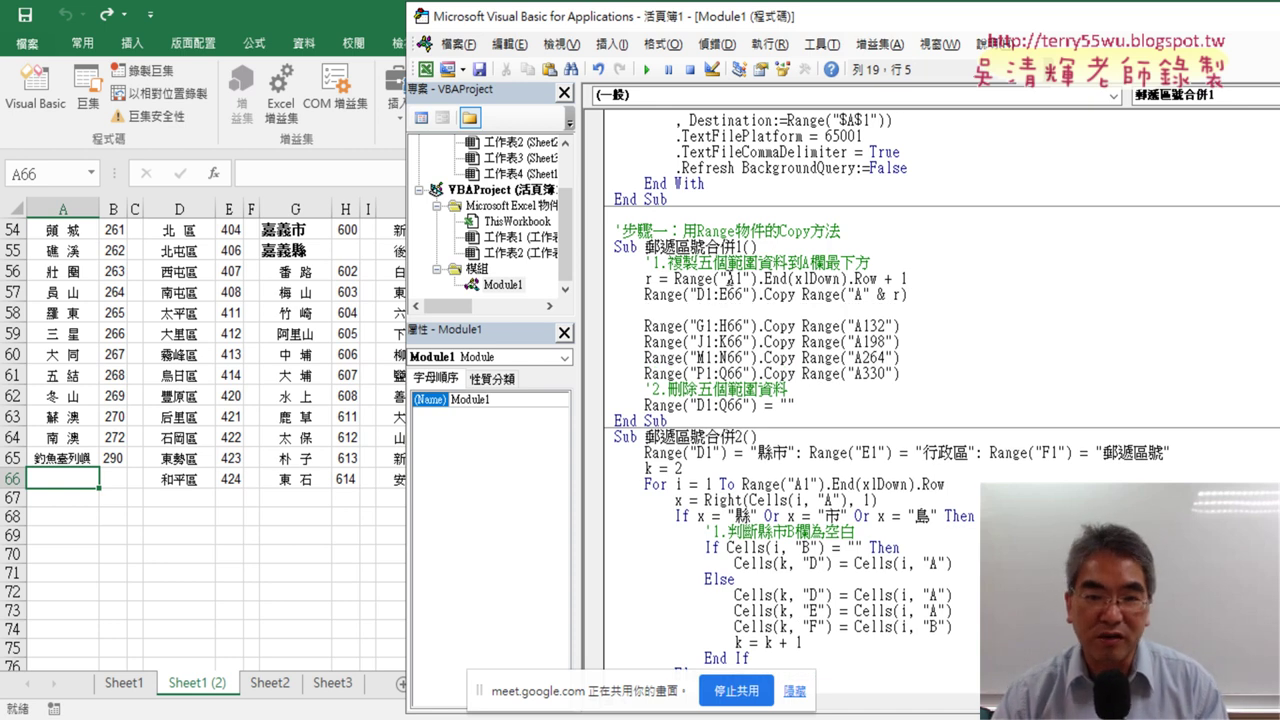
left_click(603, 295)
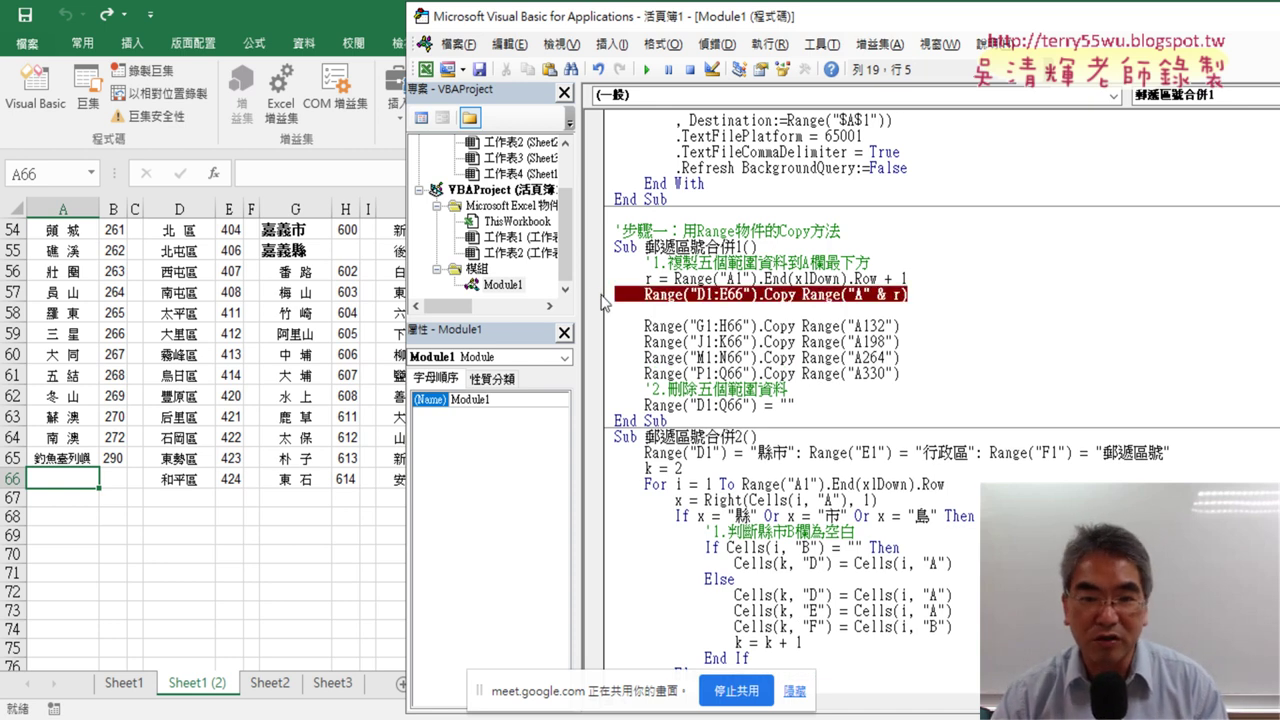
left_click(706, 280)
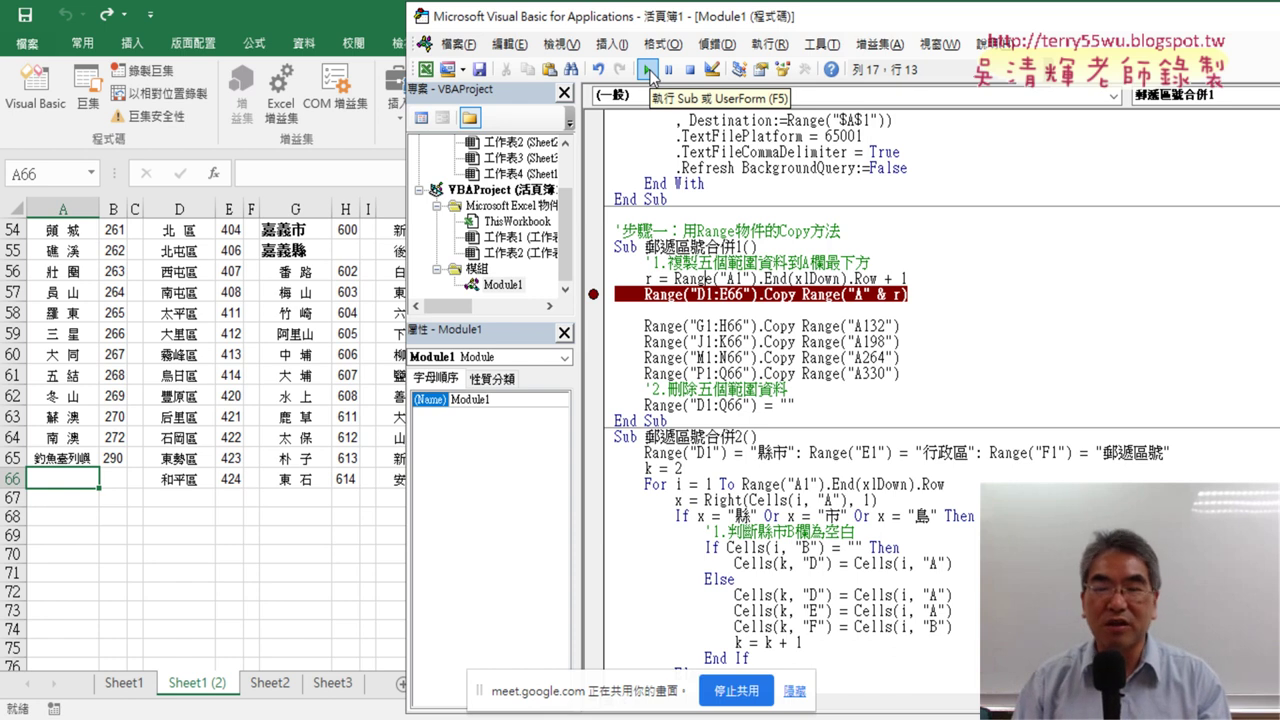
Run 郵遞區號合併1 to the breakpoint and check that "A" & r evaluates to "A66".
left_click(648, 70)
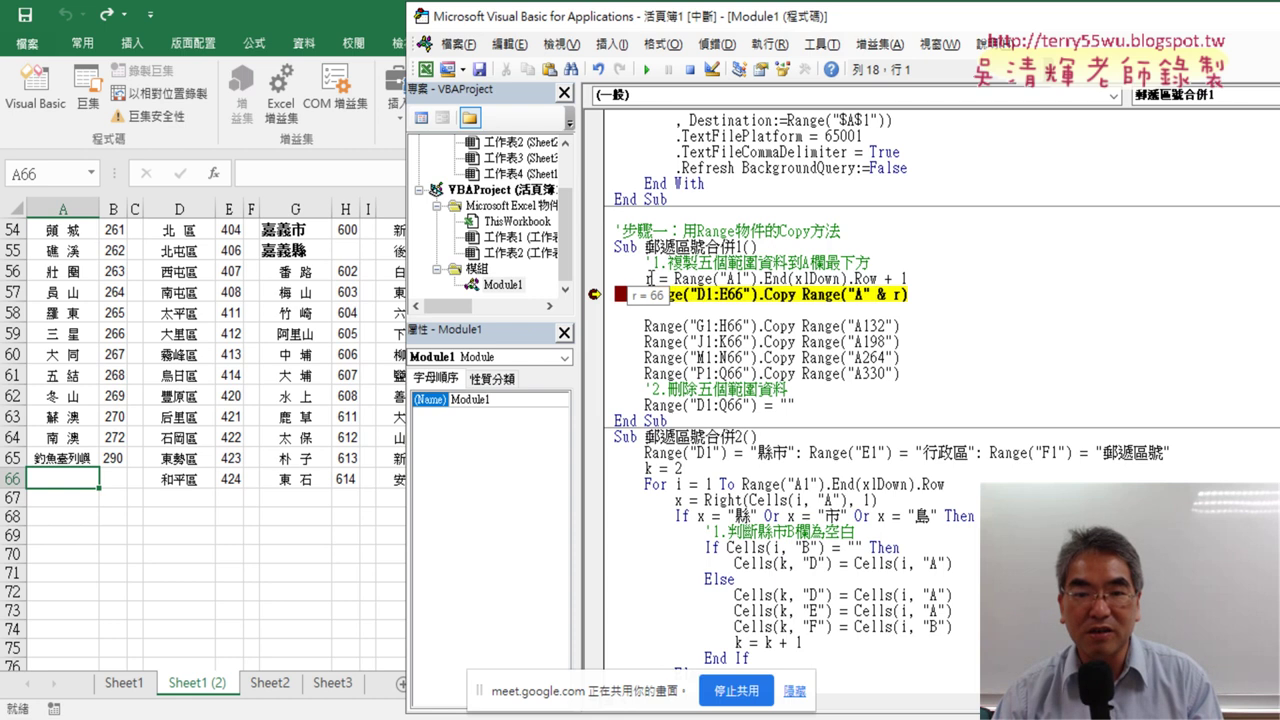
left_click(903, 294)
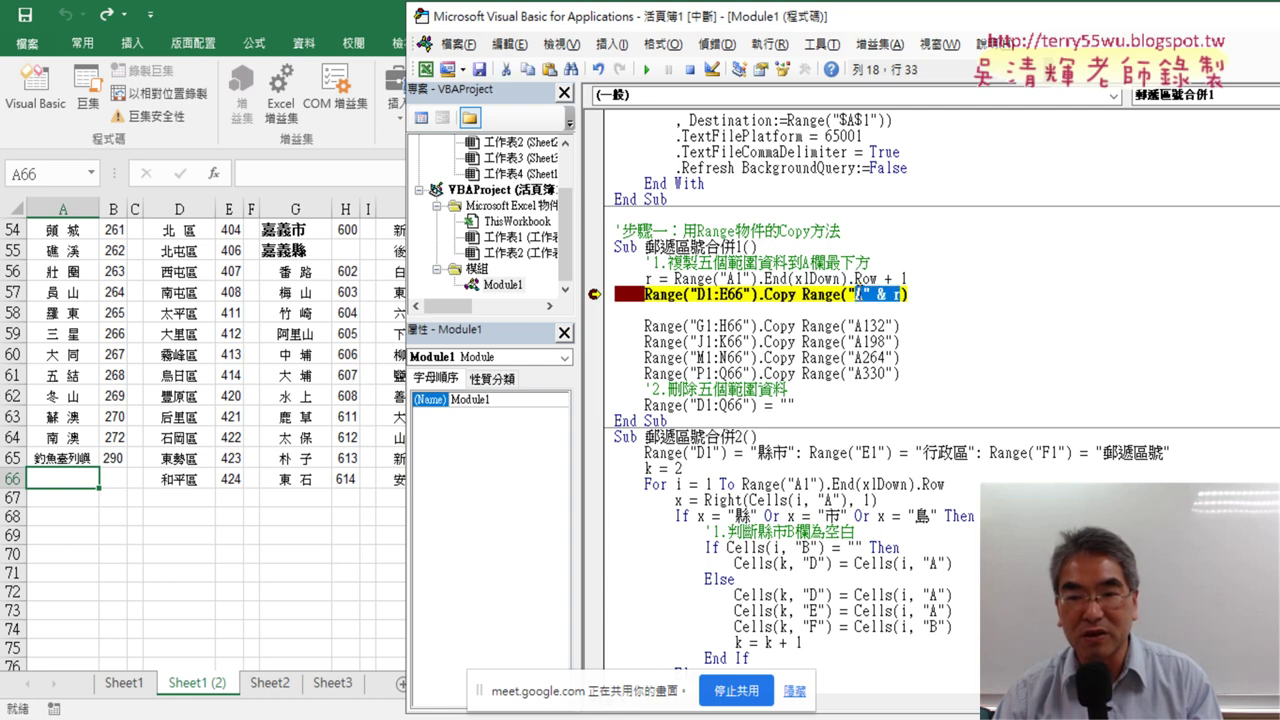
left_click_drag(903, 294, 850, 295)
mouse_move(868, 296)
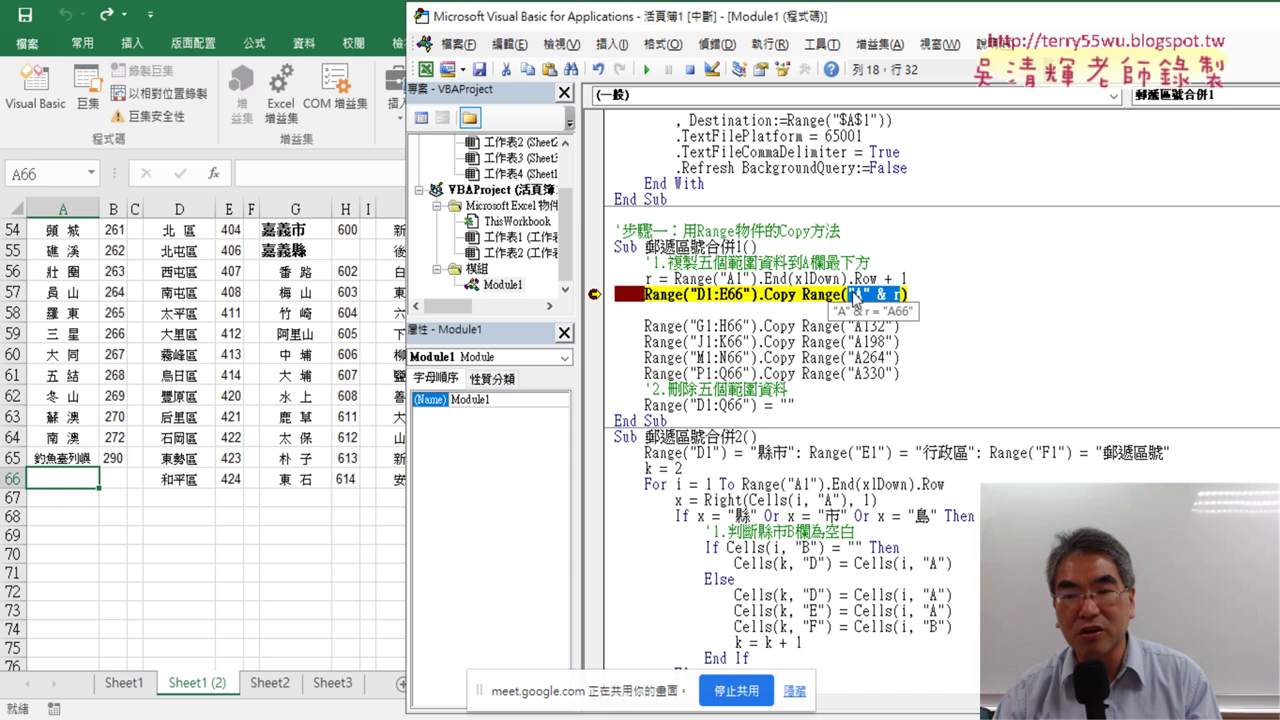
left_click_drag(848, 294, 903, 294)
mouse_move(887, 302)
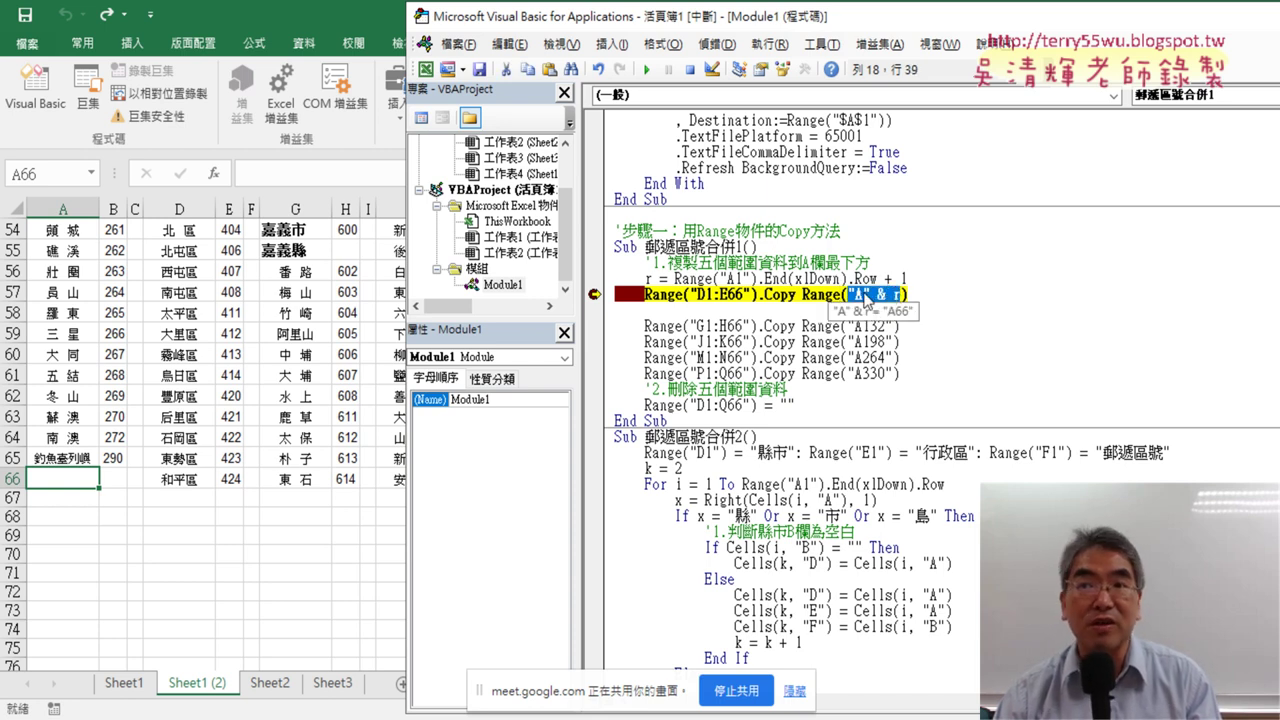
left_click(947, 294)
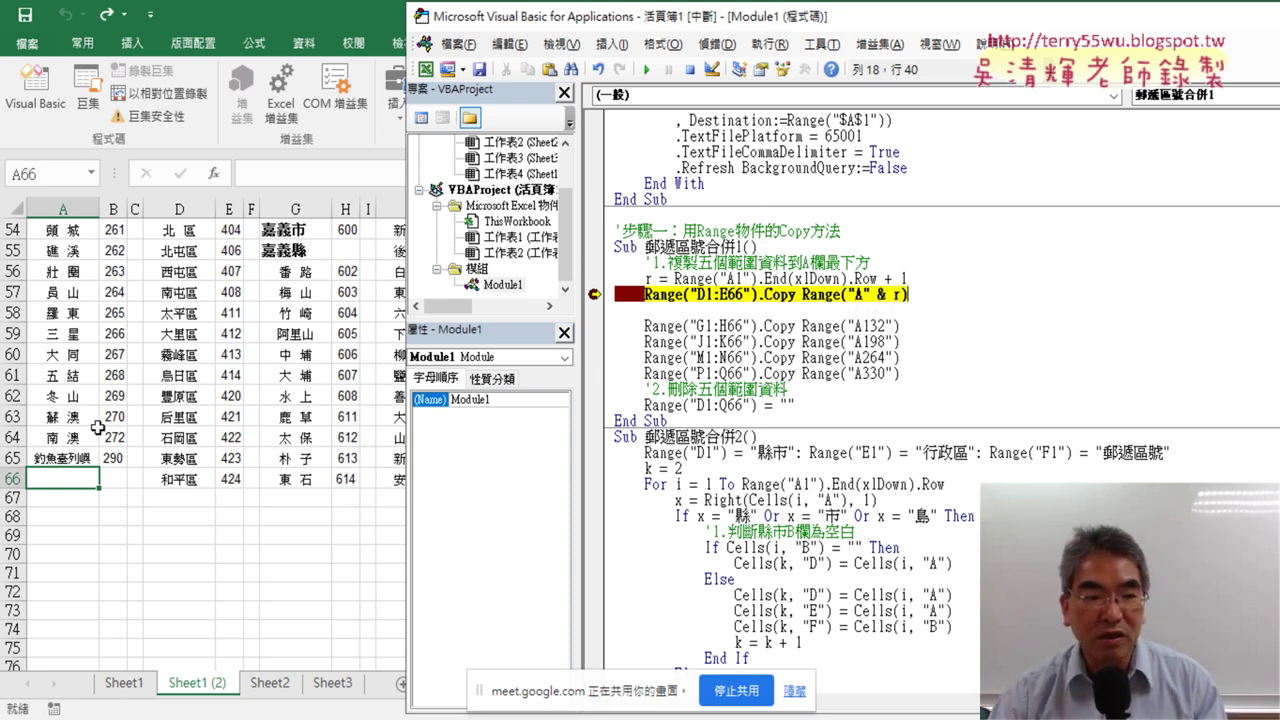
Step over the D1:E66 copy and confirm column A now ends at row 131, selecting A132.
key("F8")
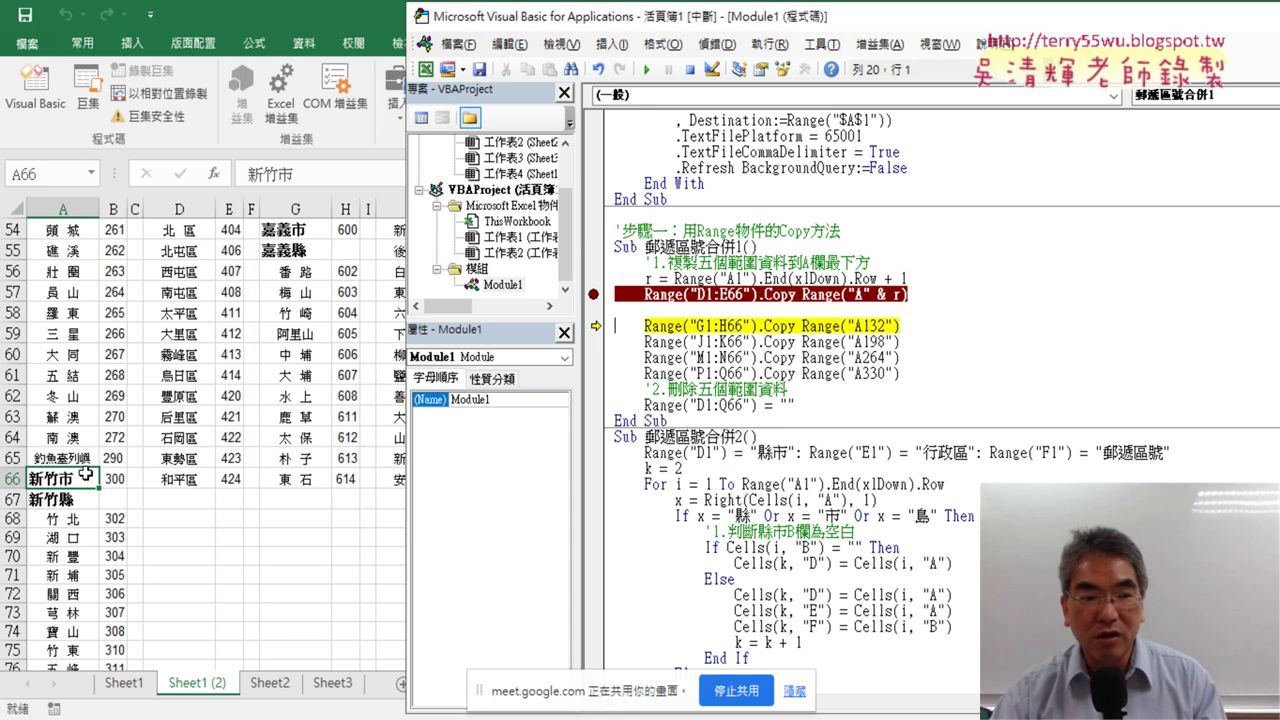
left_click(72, 332)
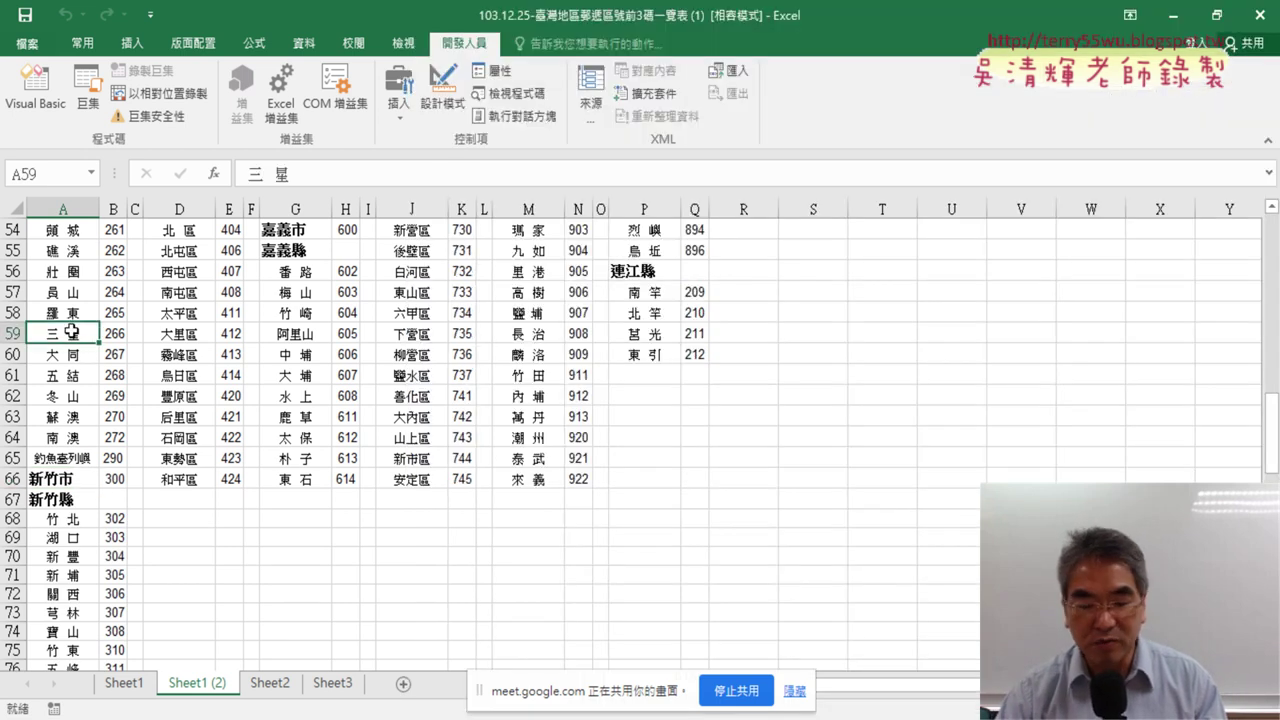
key("ctrl+Home")
key("ctrl+Down")
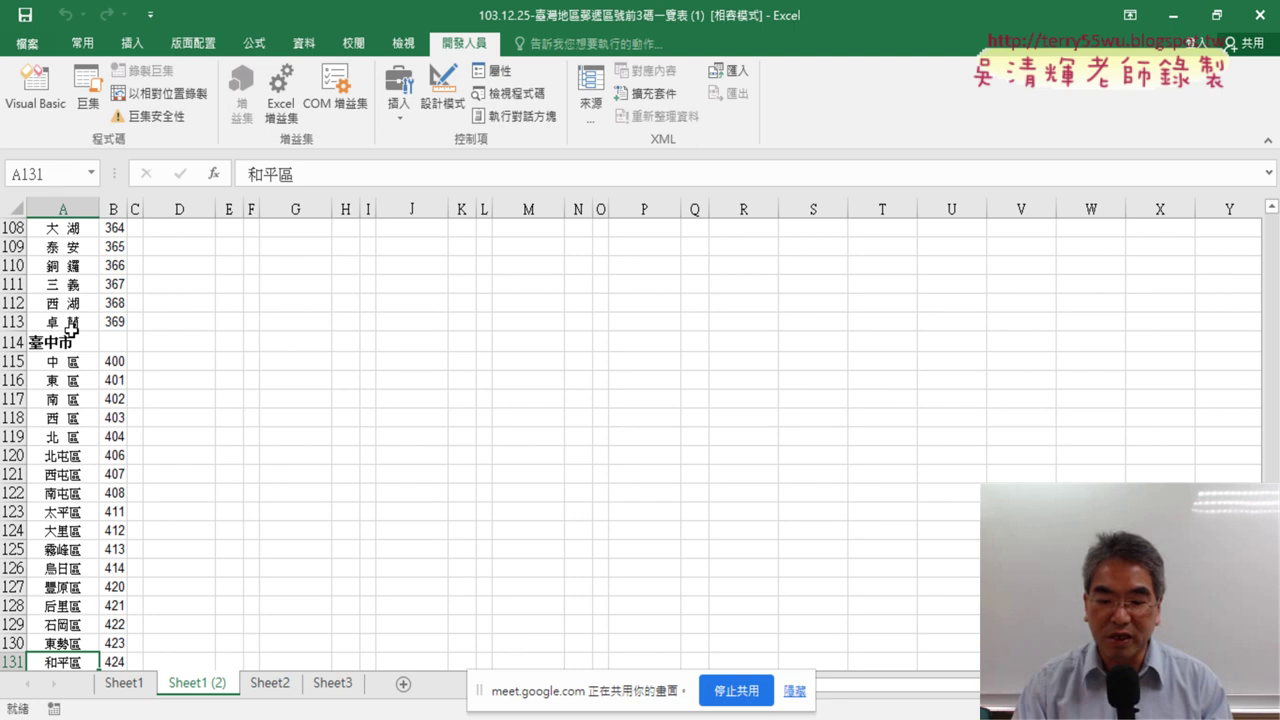
scroll(86, 346, "down", 4)
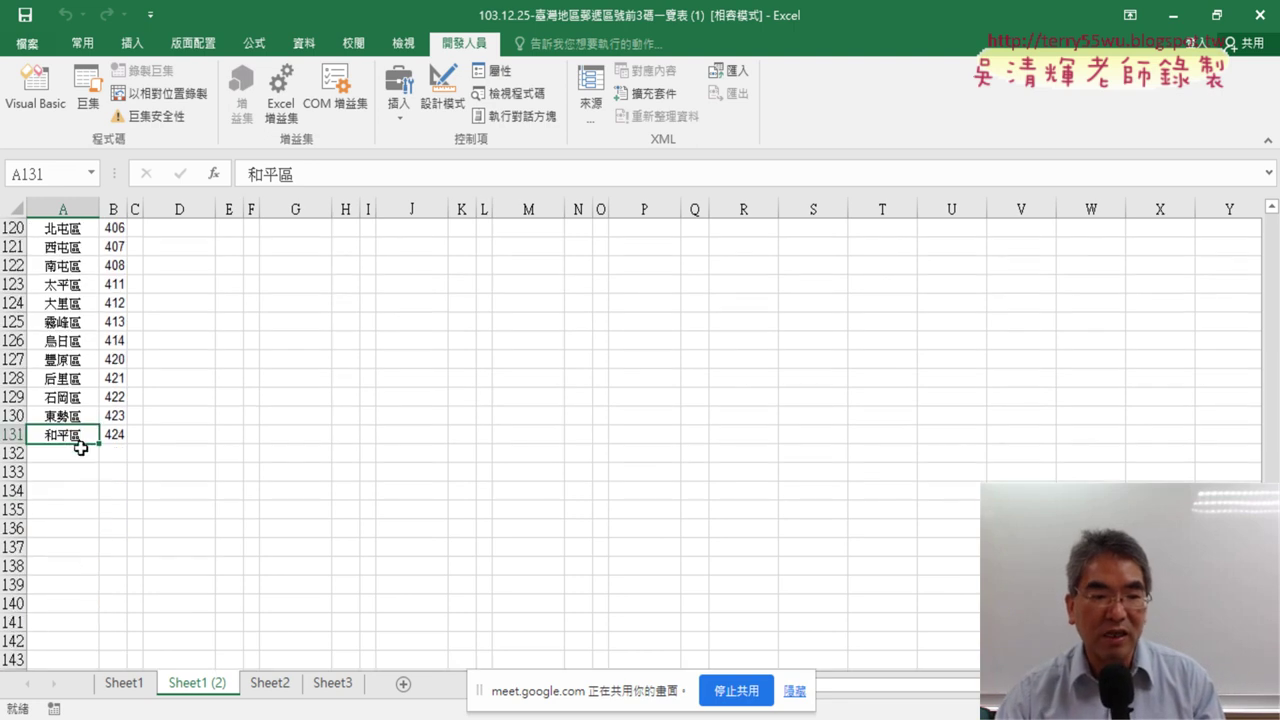
left_click(72, 455)
left_click(52, 108)
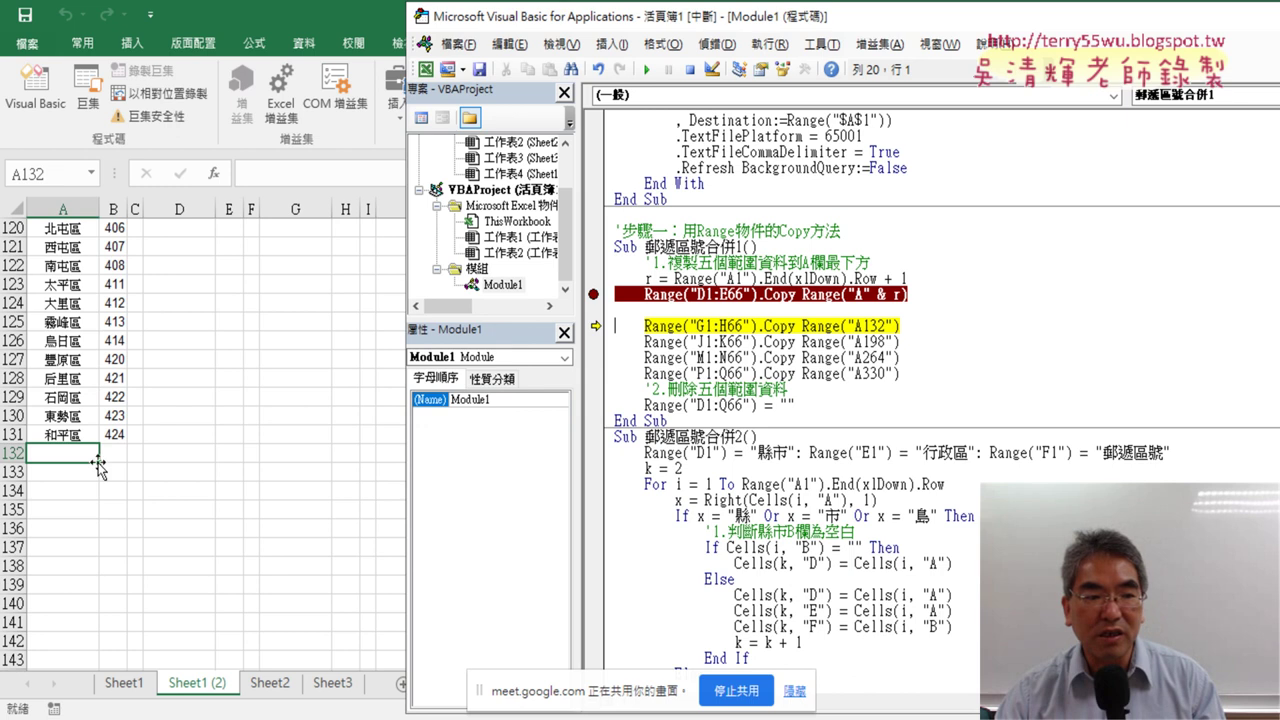
Paste the r calculation line again below the D1:E66 copy so r is recomputed.
left_click_drag(908, 279, 639, 279)
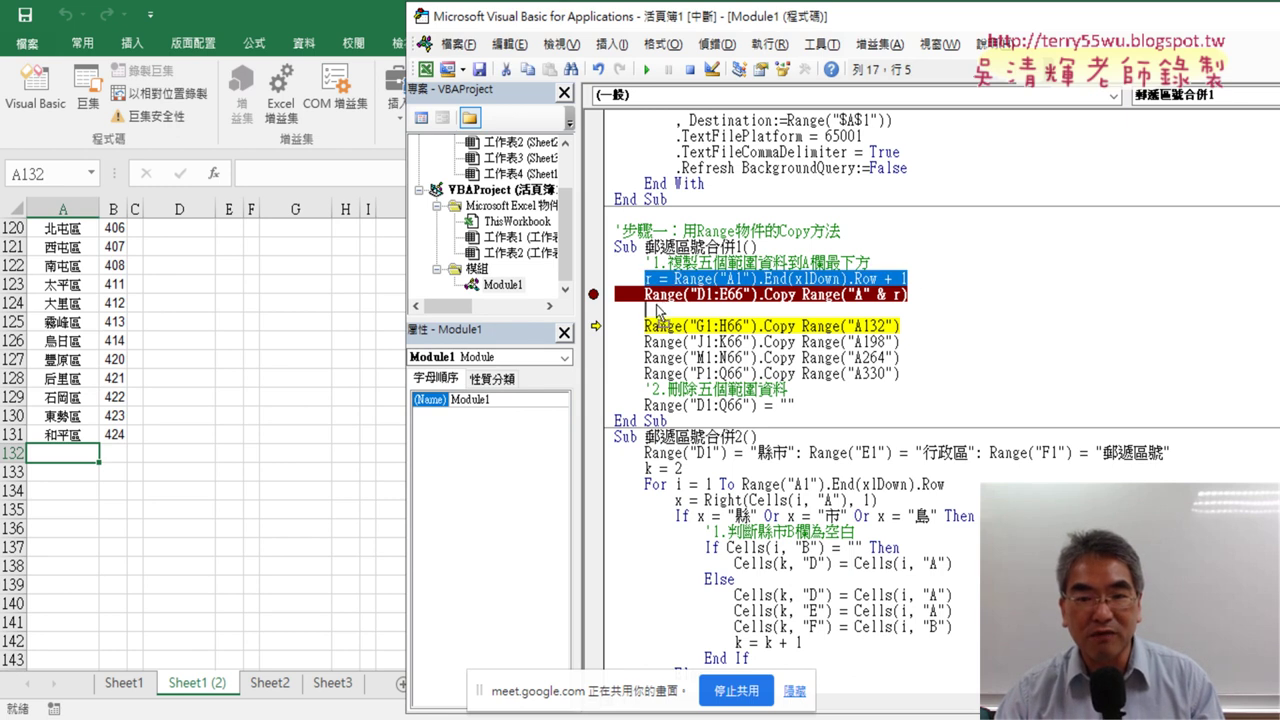
left_click(650, 312)
type("r = Range(\"A1\").End(xlDown).Row + 1")
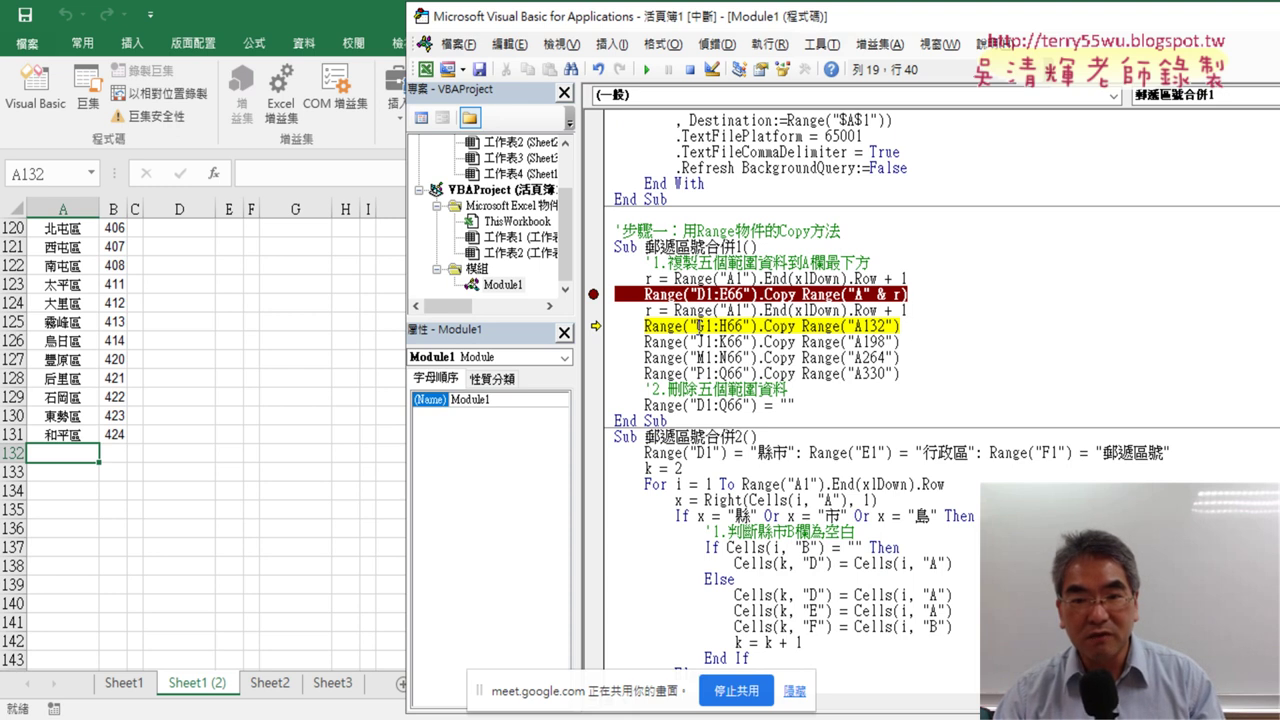
Replace the G1:H66 copy's fixed A132 destination with Range("A" & r).
left_click_drag(864, 326, 877, 326)
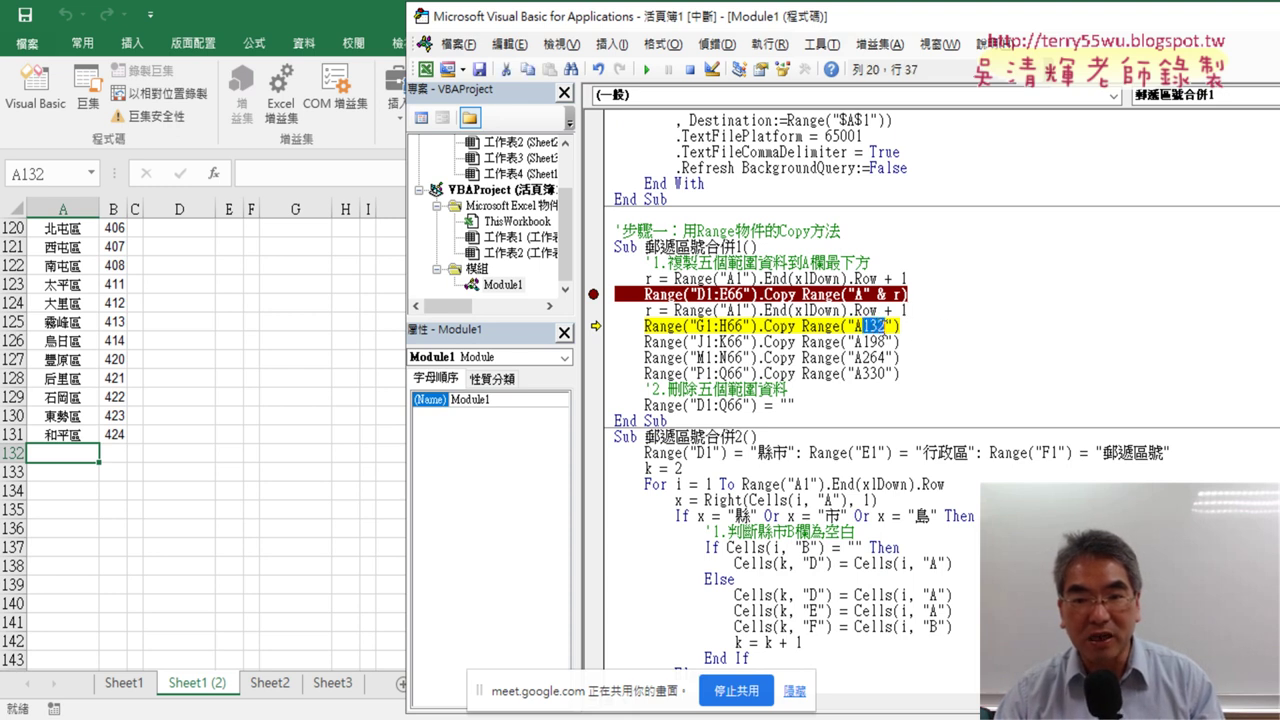
key("BackSpace")
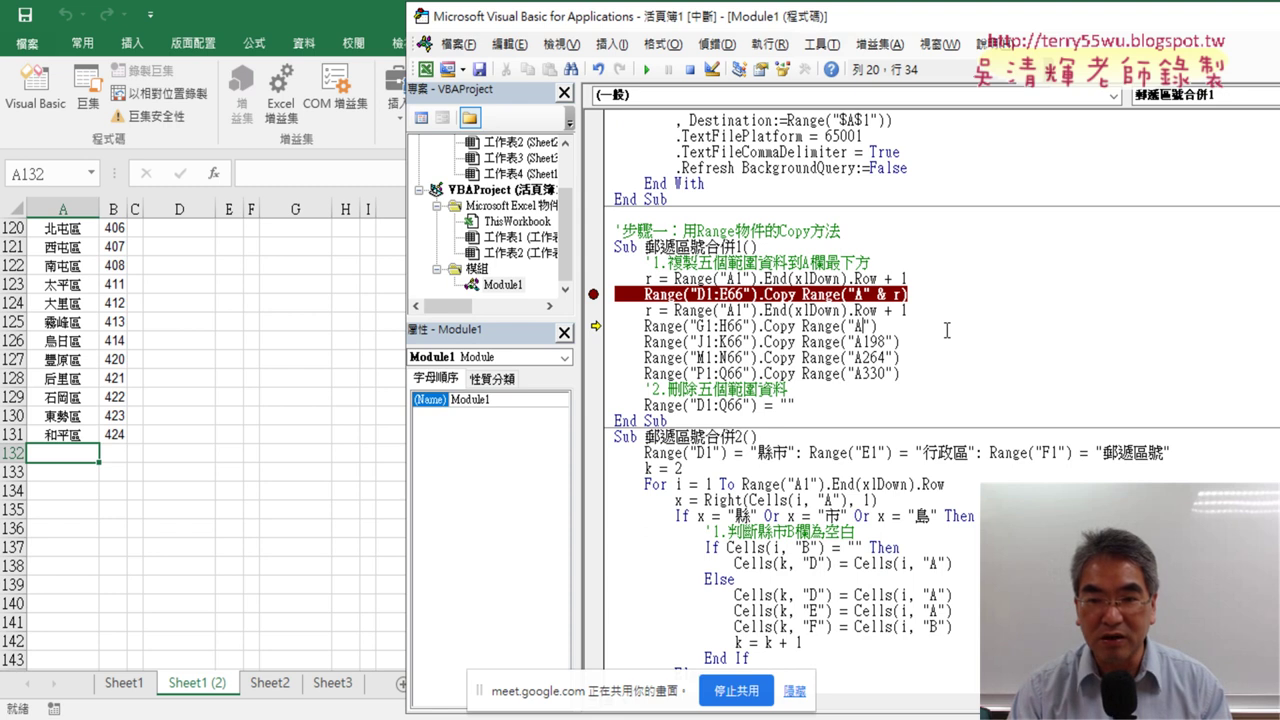
key("Right")
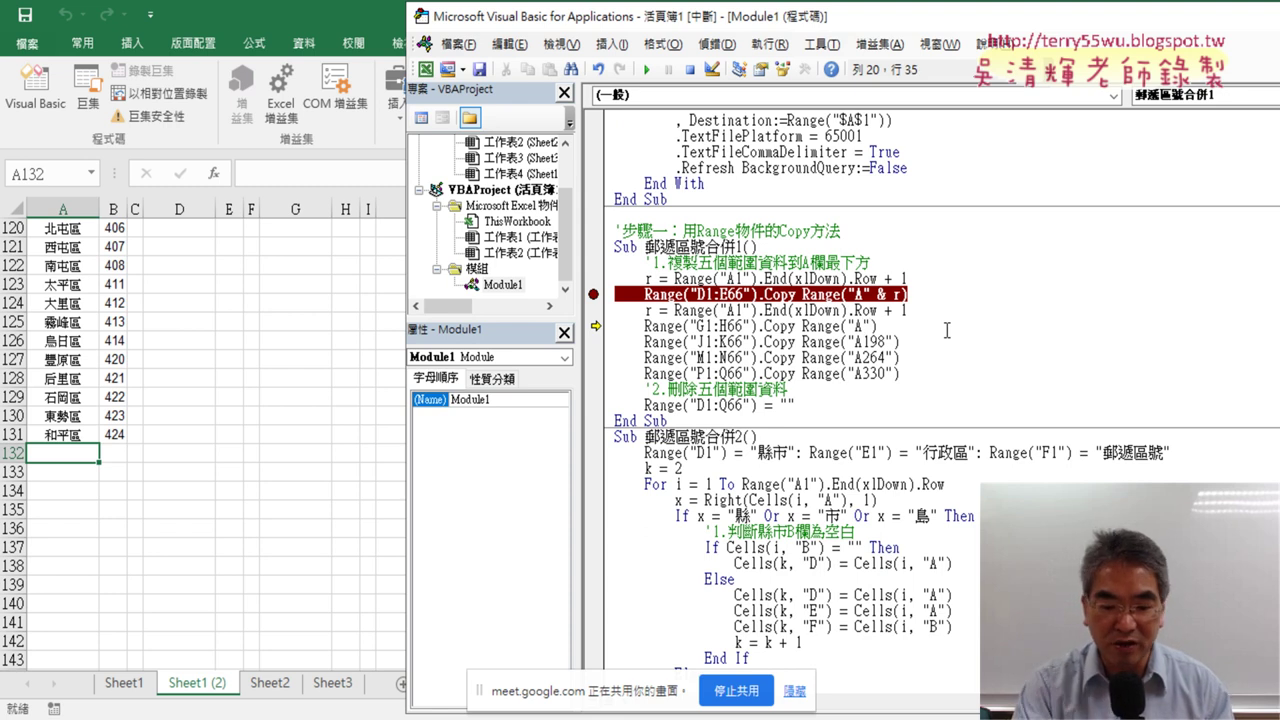
type("&r")
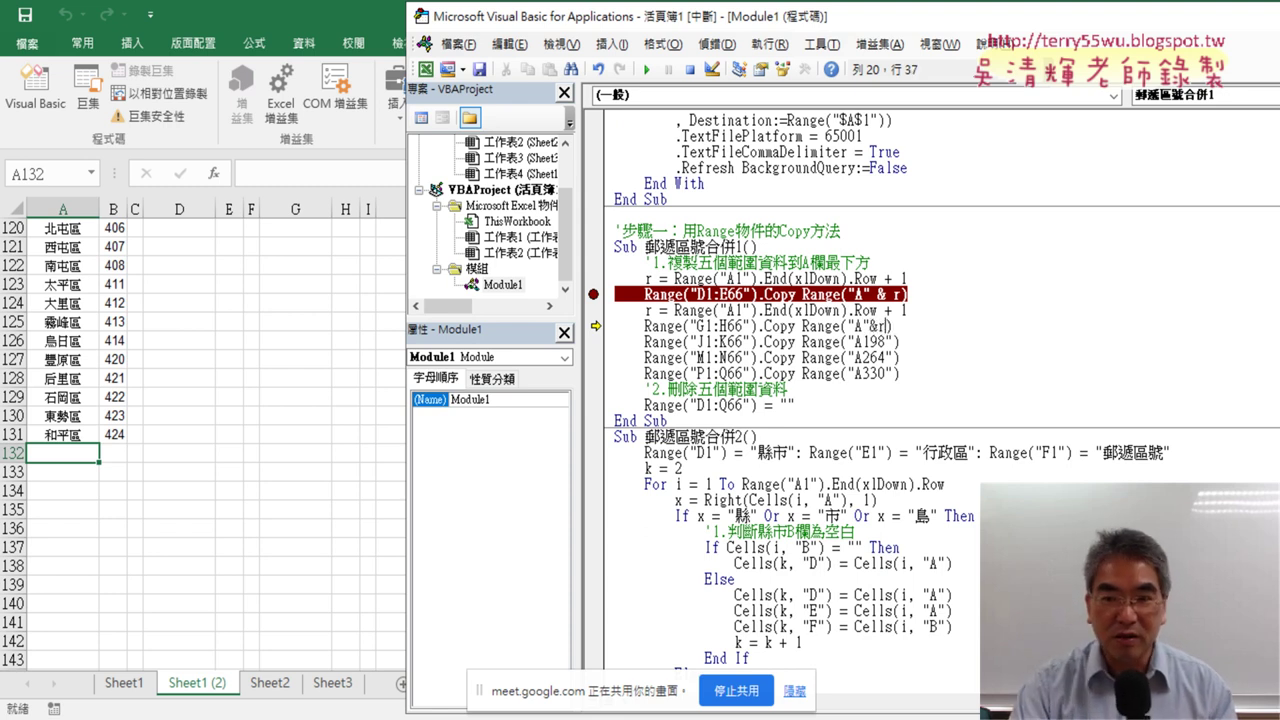
left_click(872, 326)
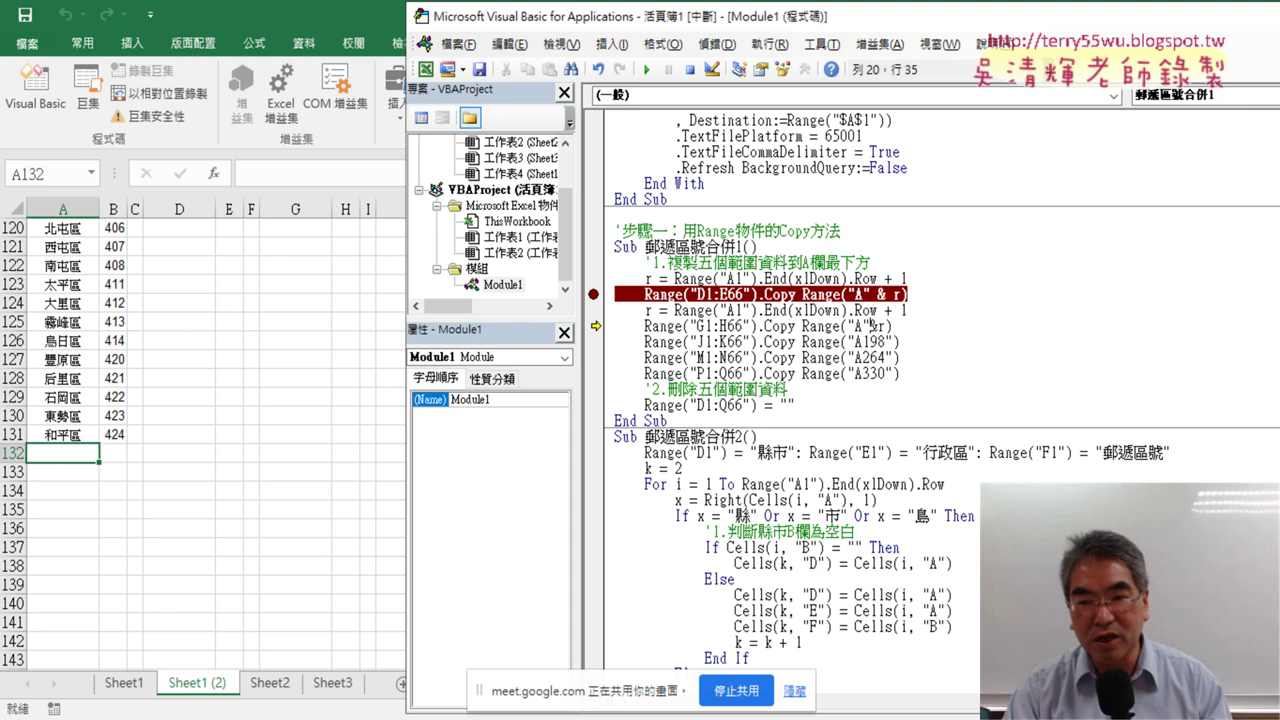
key("Right")
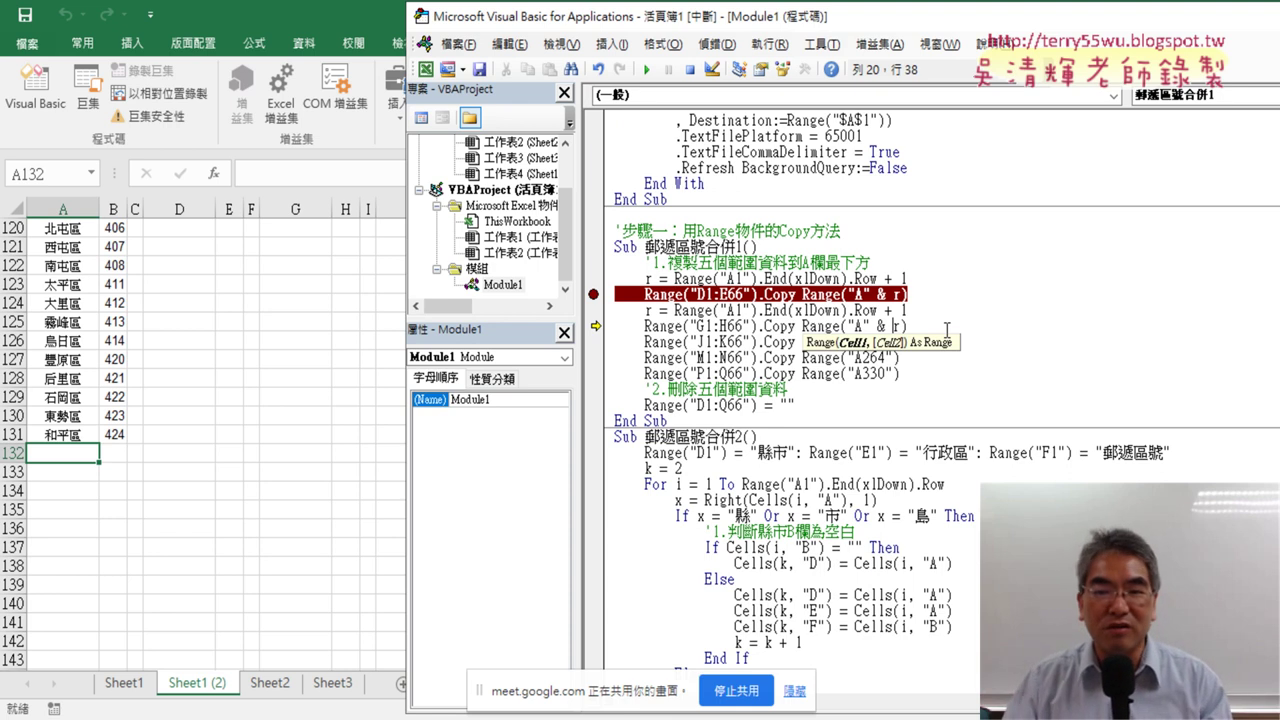
left_click(949, 375)
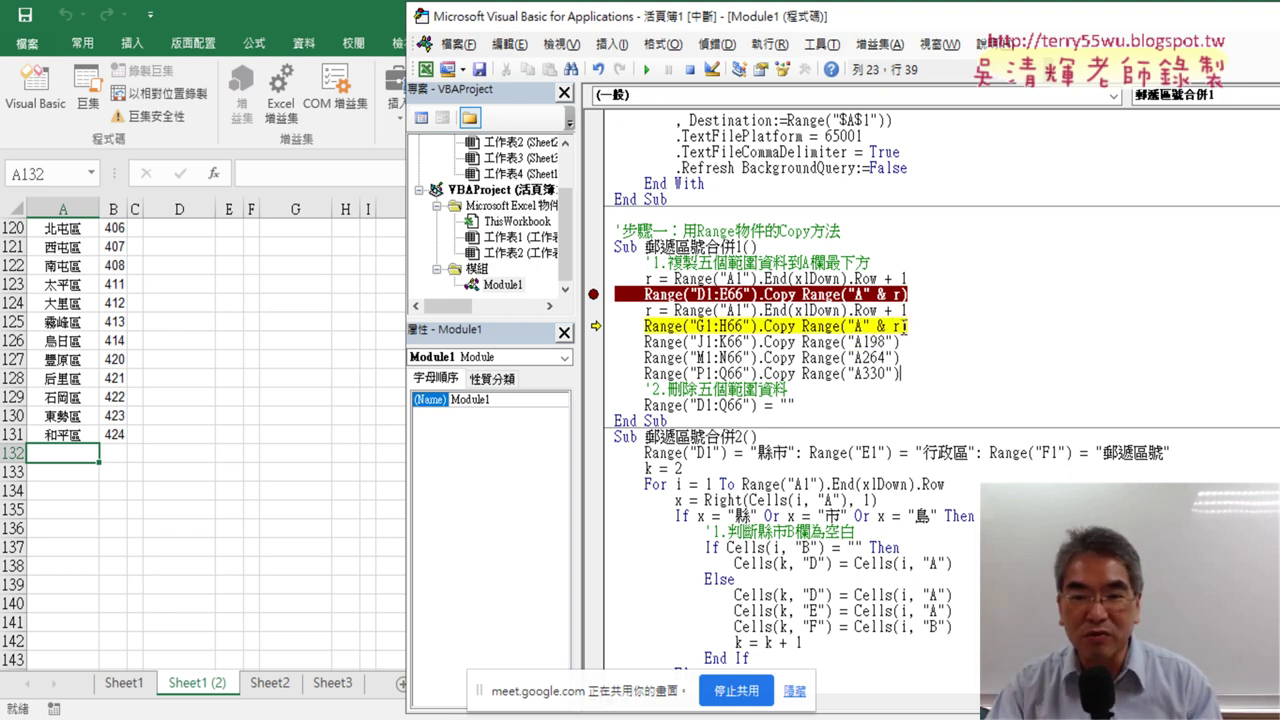
With r still 66, move the execution point back to the r = Range("A1").End(xlDown).Row + 1 line.
mouse_move(898, 326)
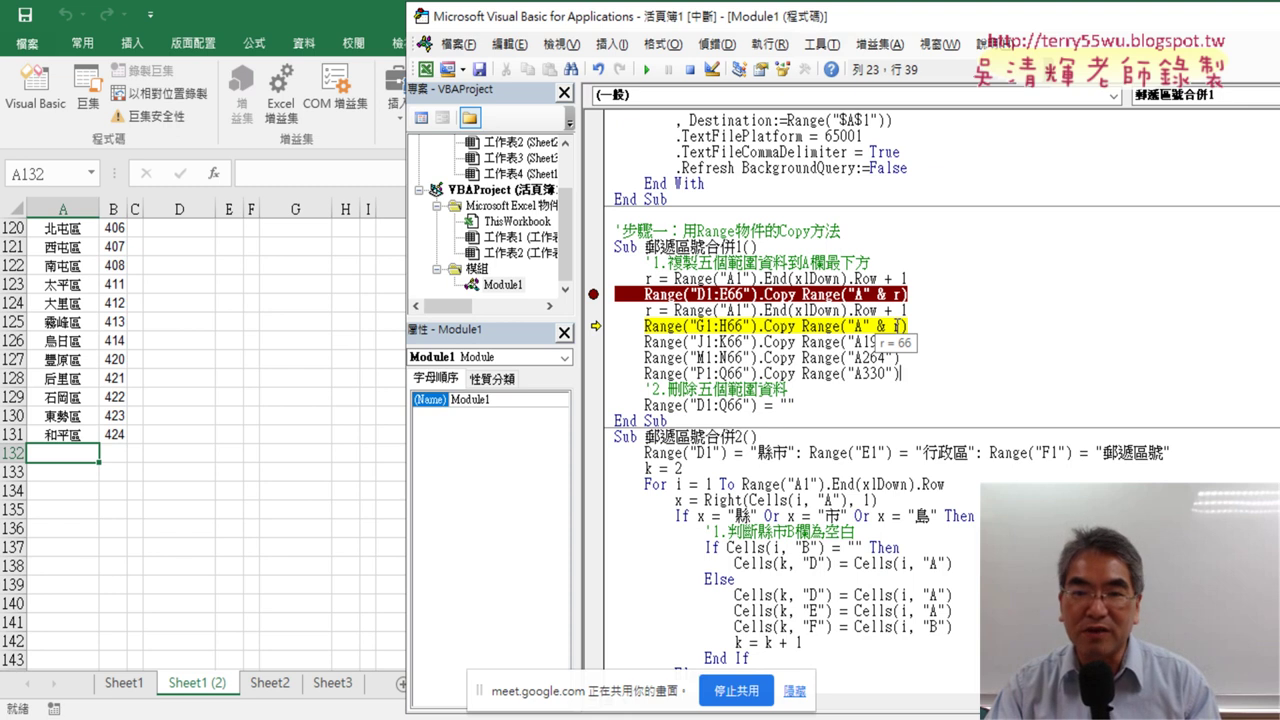
left_click_drag(907, 310, 654, 311)
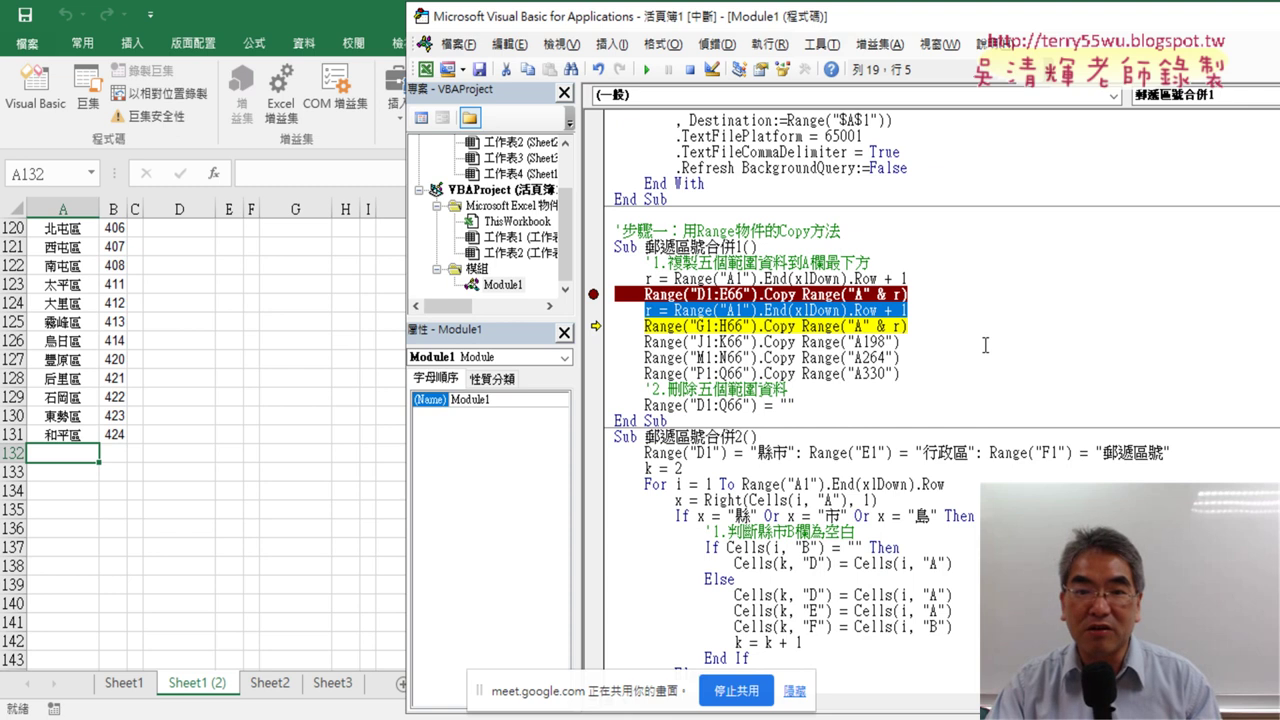
mouse_move(898, 326)
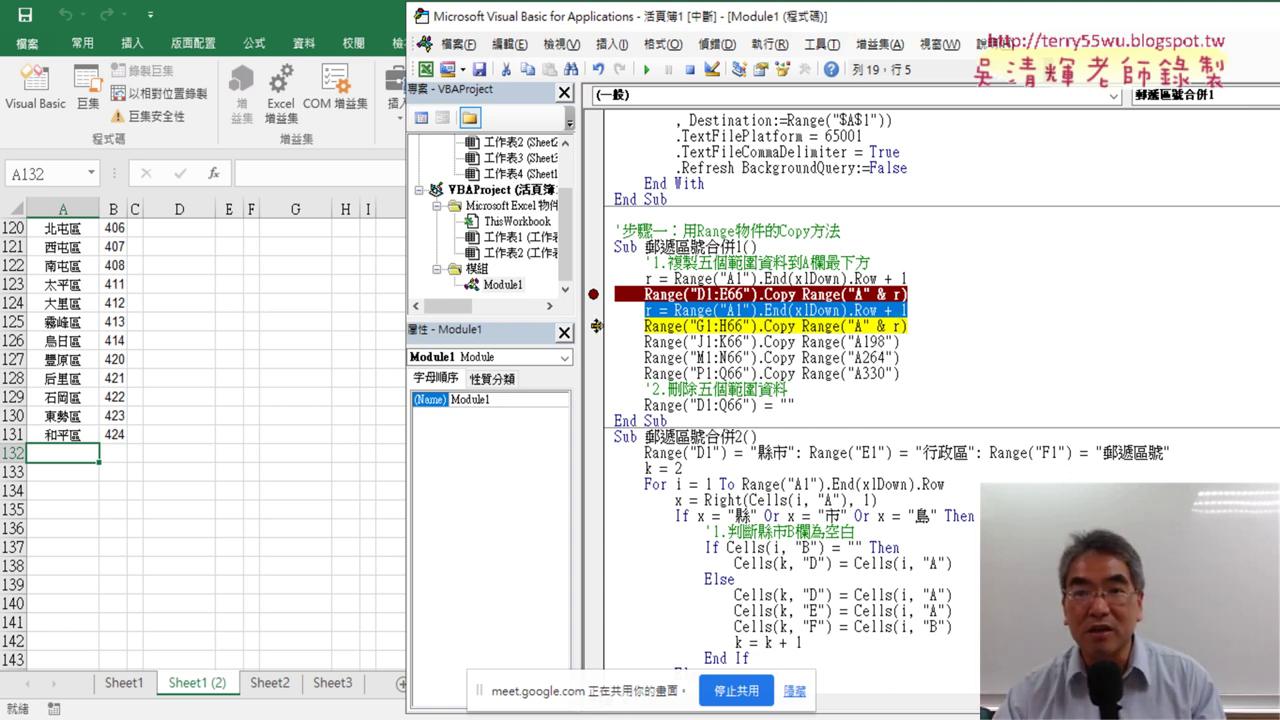
left_click_drag(596, 325, 596, 310)
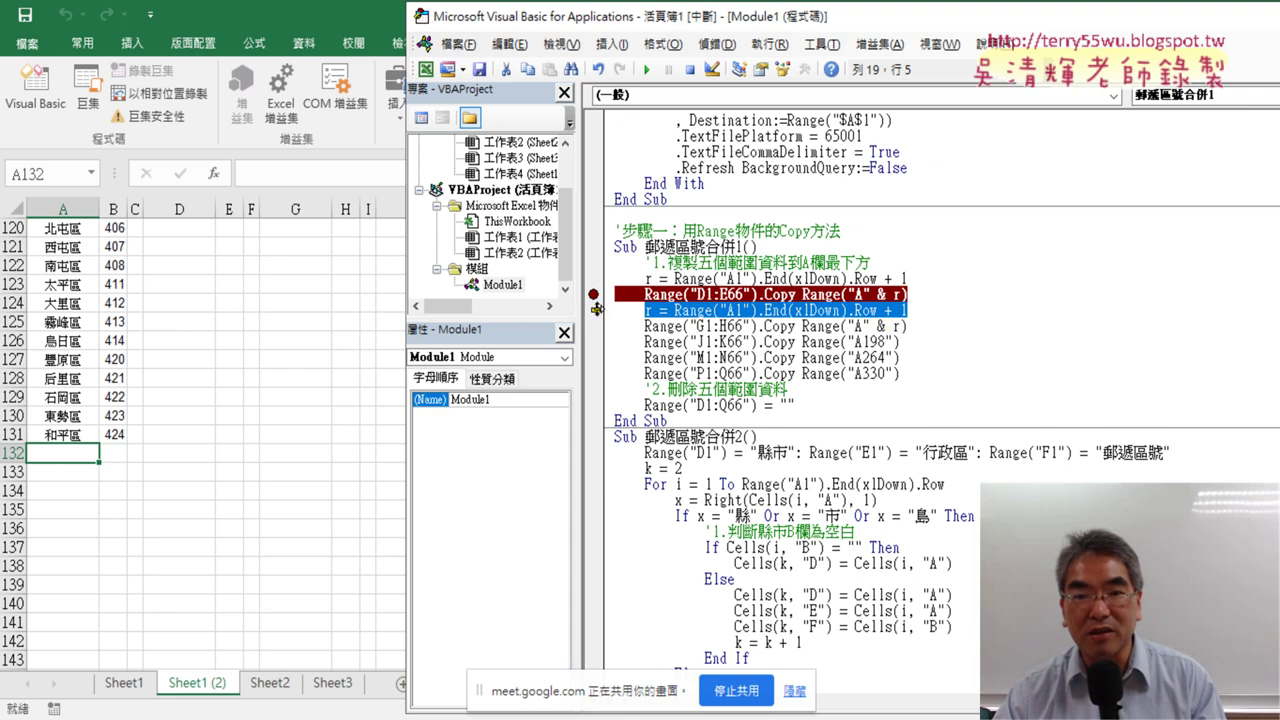
Step through the r recalculation so r becomes 132 and the copy targets A132.
left_click(991, 342)
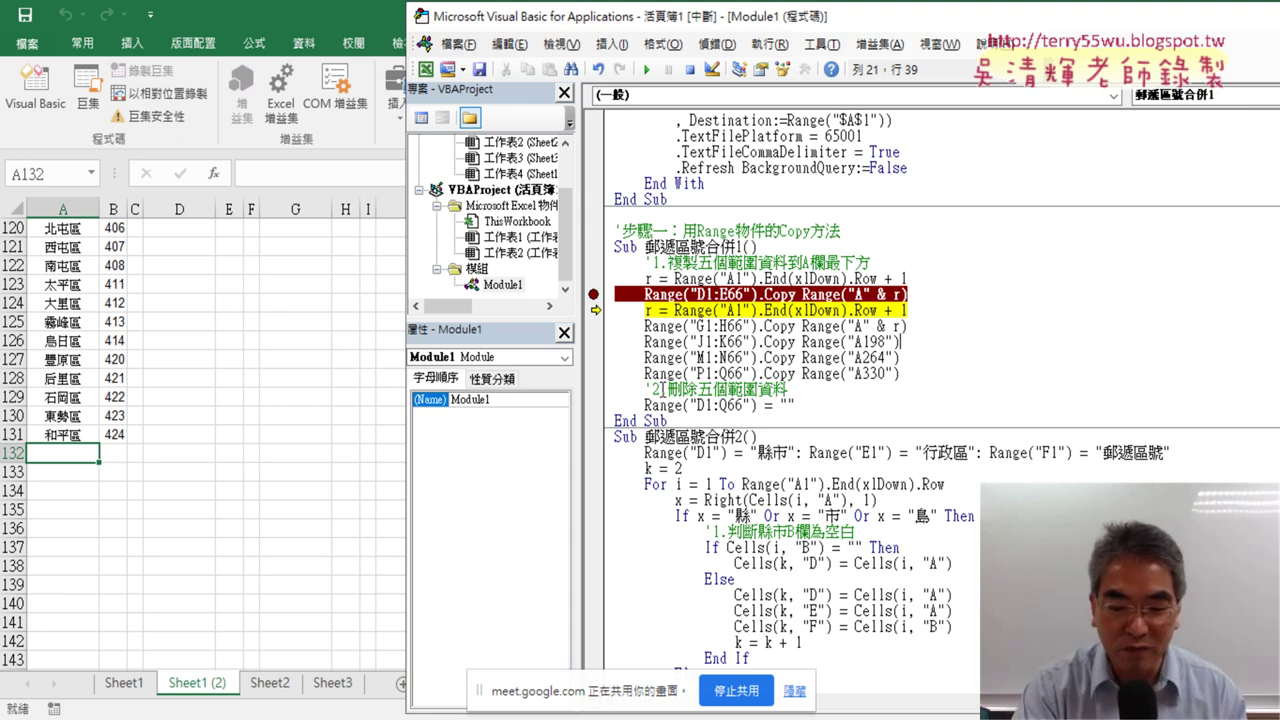
key("F8")
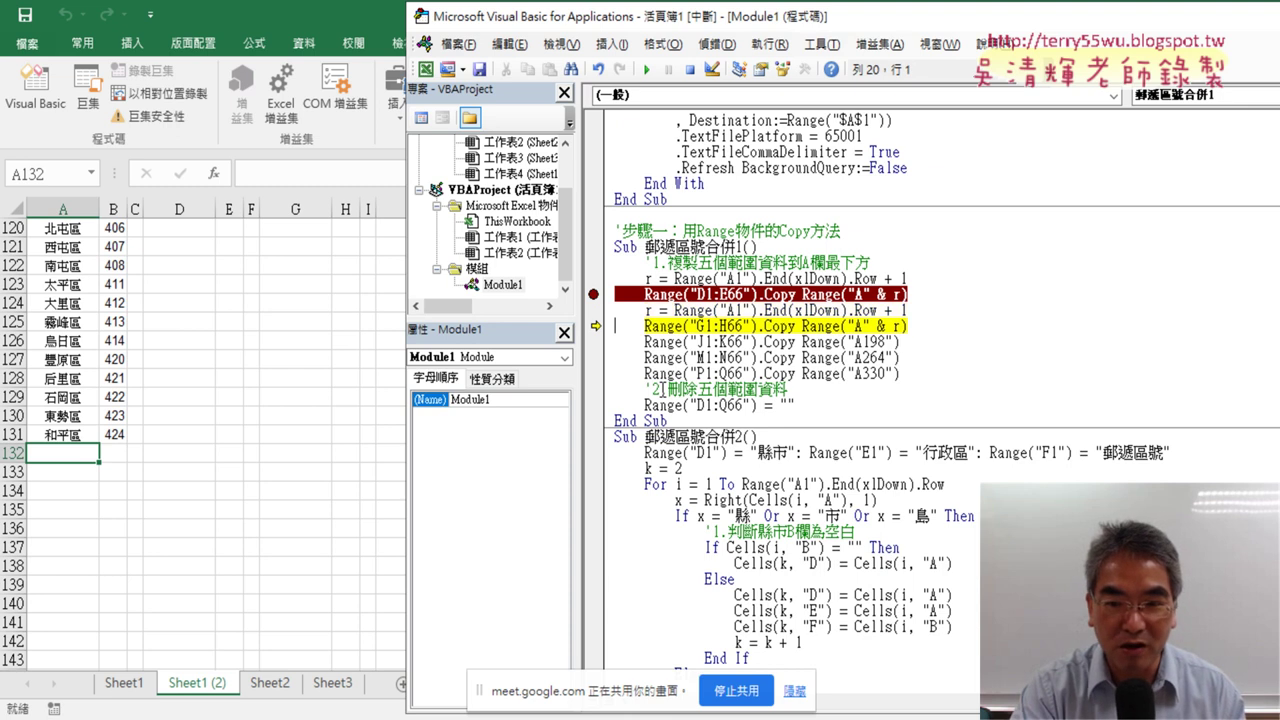
mouse_move(648, 311)
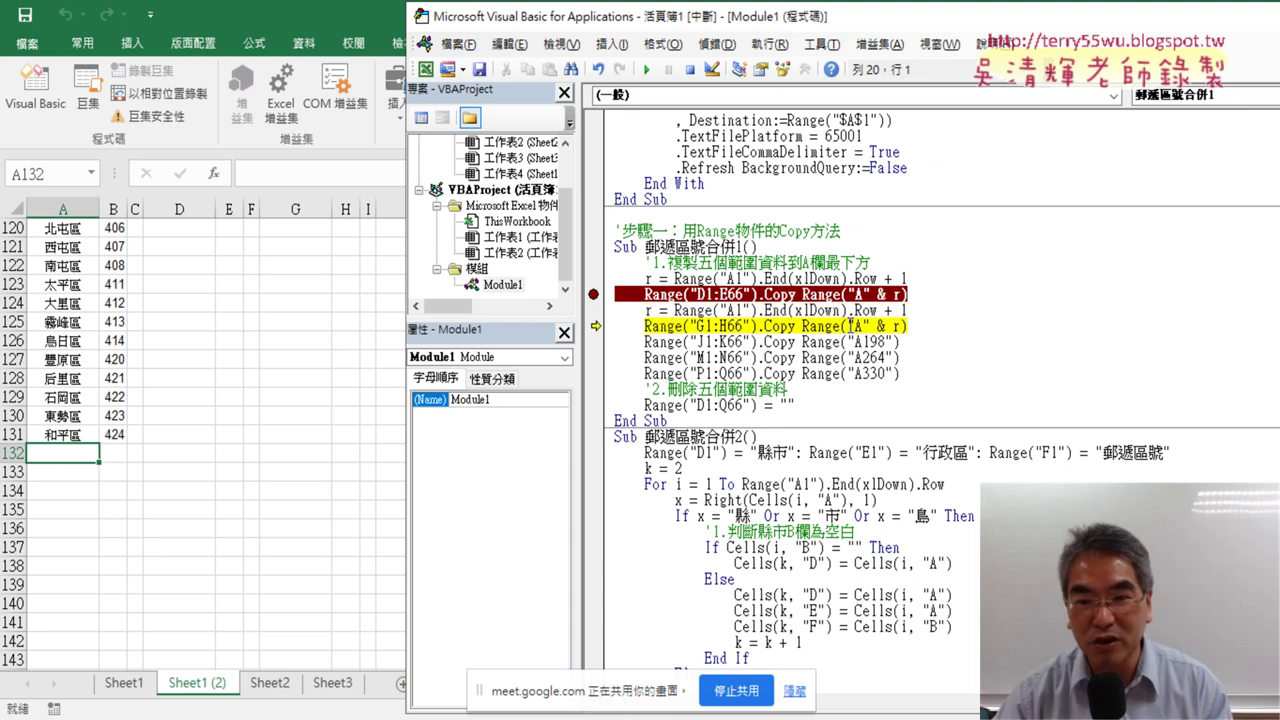
left_click_drag(847, 326, 893, 326)
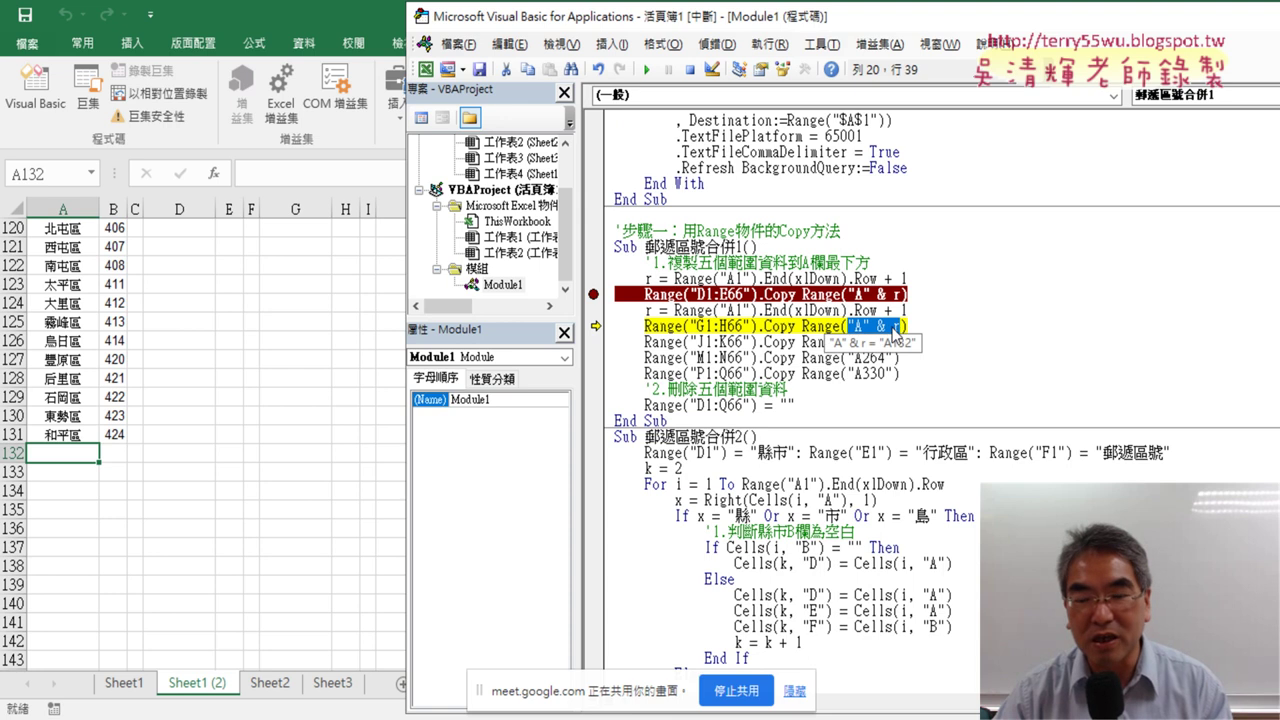
left_click(906, 326)
Insert an r recalculation line after the G1:H66 copy.
key("Return")
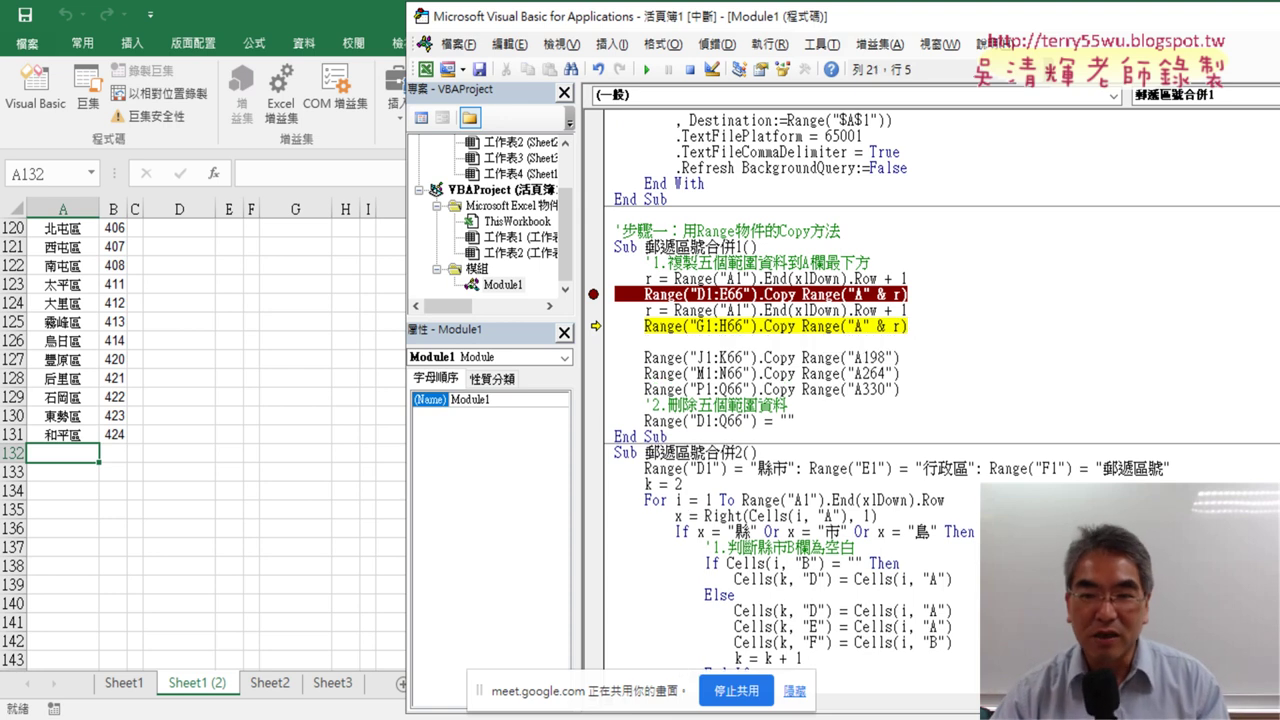
mouse_move(908, 311)
left_mouse_down()
mouse_move(645, 312)
mouse_move(648, 342)
left_mouse_up()
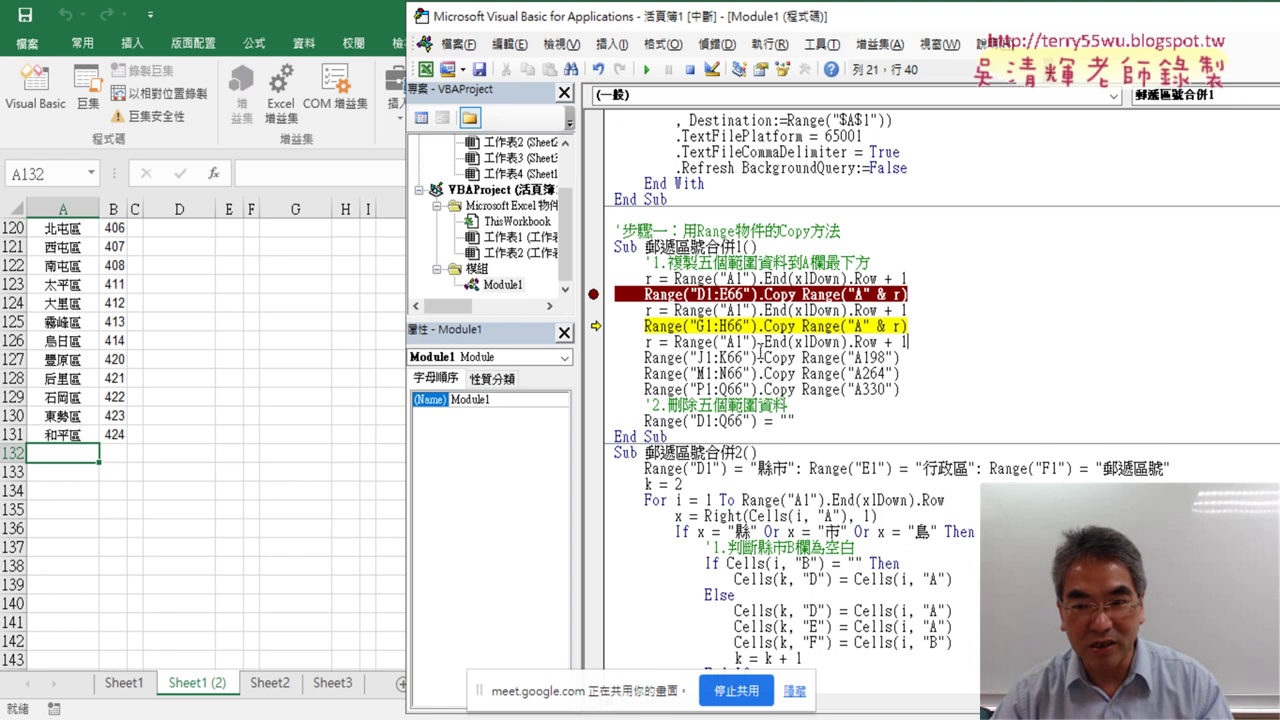
left_click(912, 357)
key("Return")
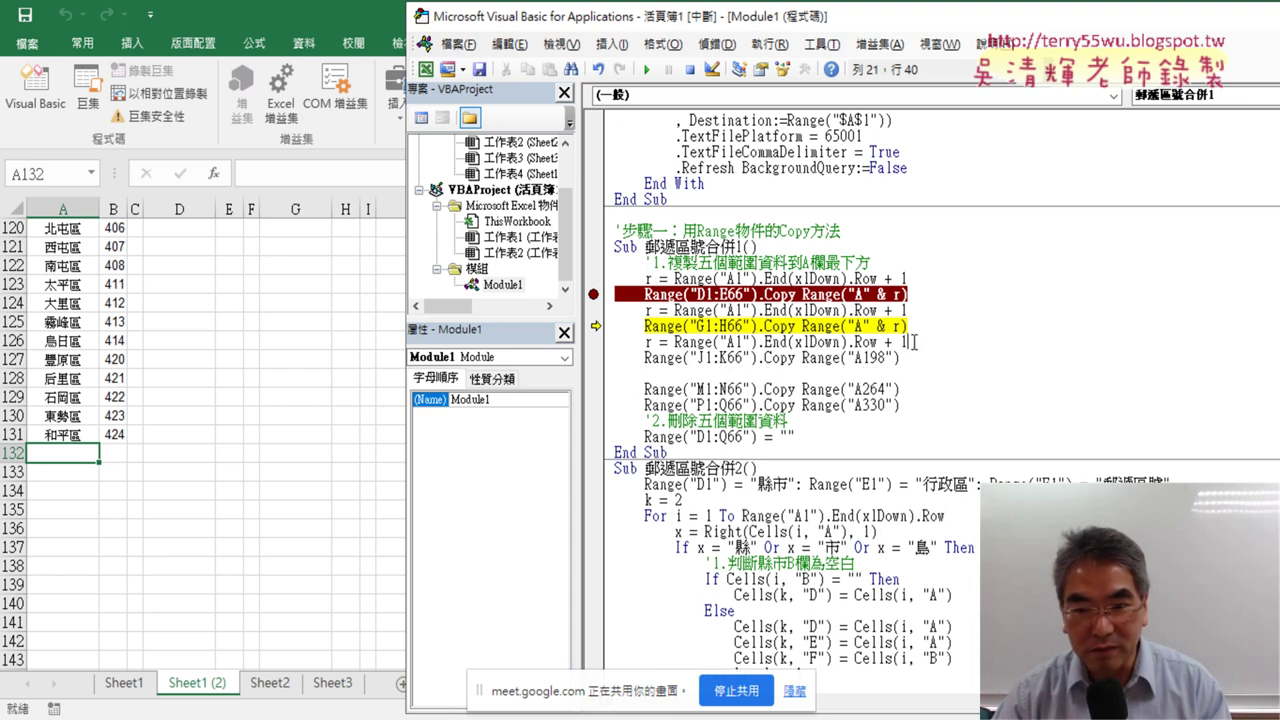
Add r recalculation lines after the J1:K66 and M1:N66 copies, then step to copy G1:H66 into A132.
mouse_move(908, 342)
left_mouse_down()
mouse_move(660, 342)
mouse_move(650, 378)
left_mouse_up()
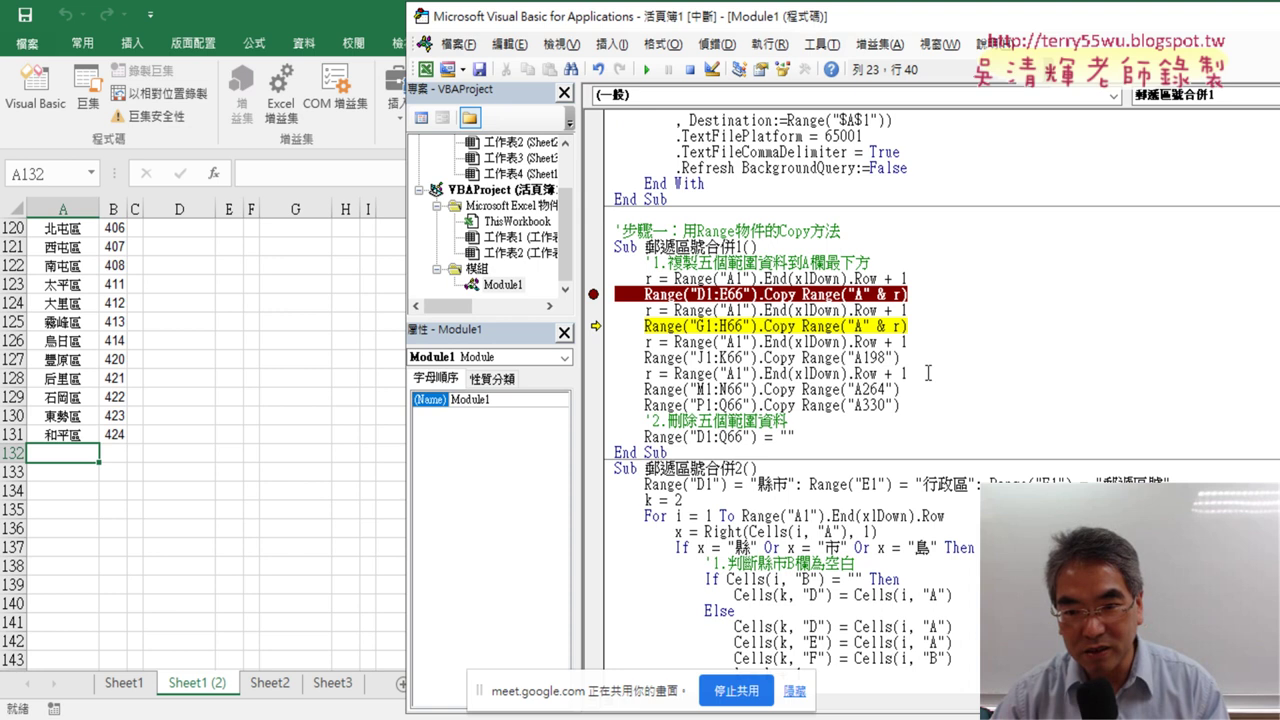
left_click(936, 388)
key("Return")
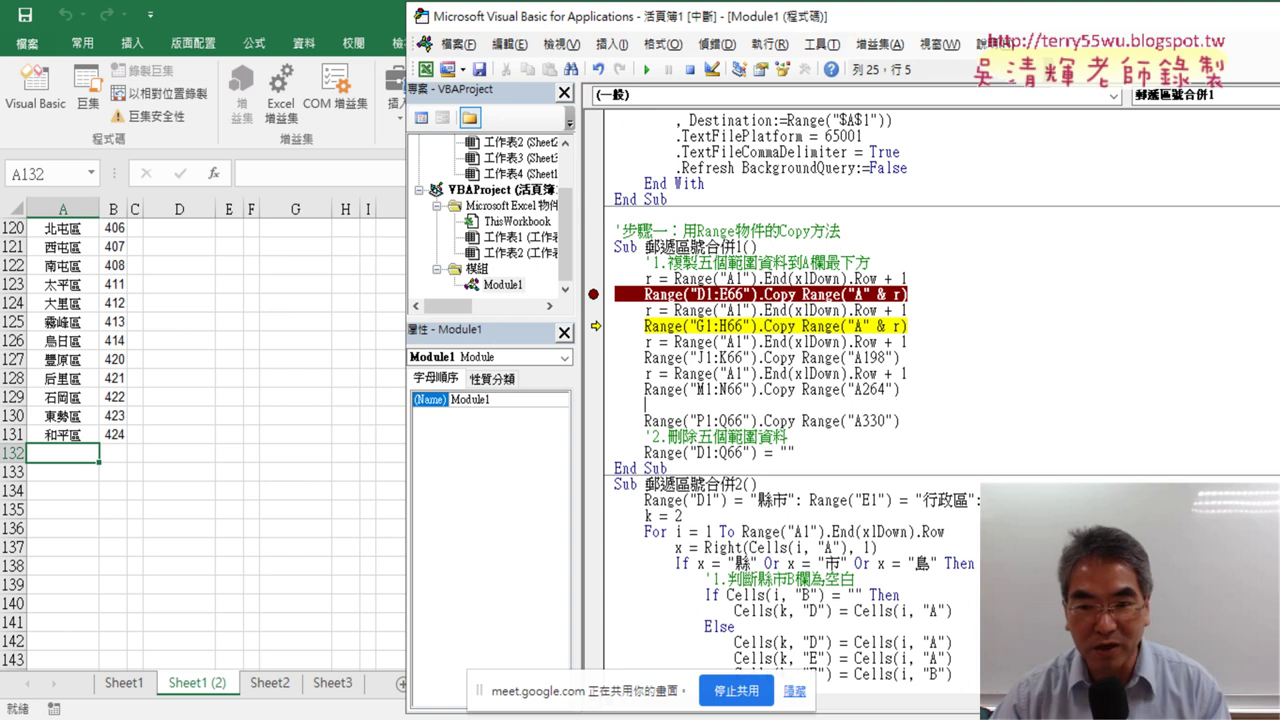
left_click_drag(912, 373, 645, 373)
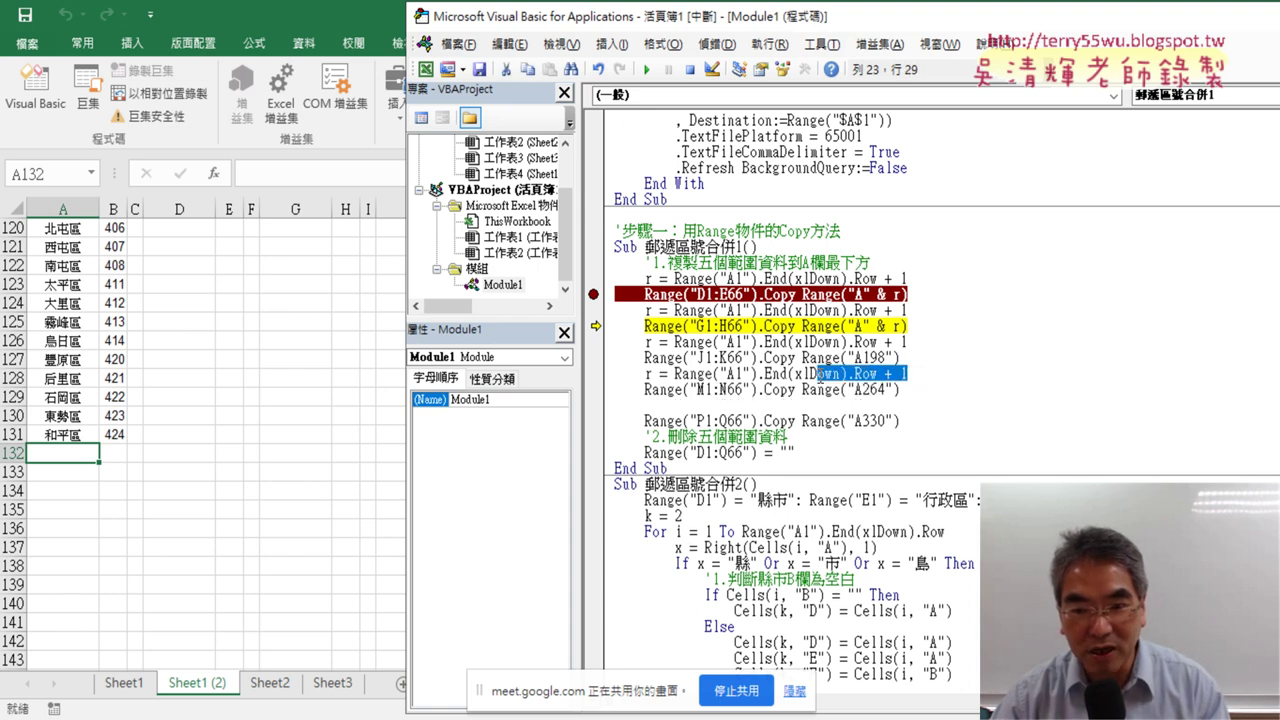
mouse_move(910, 373)
left_mouse_down()
mouse_move(648, 373)
mouse_move(646, 405)
left_mouse_up()
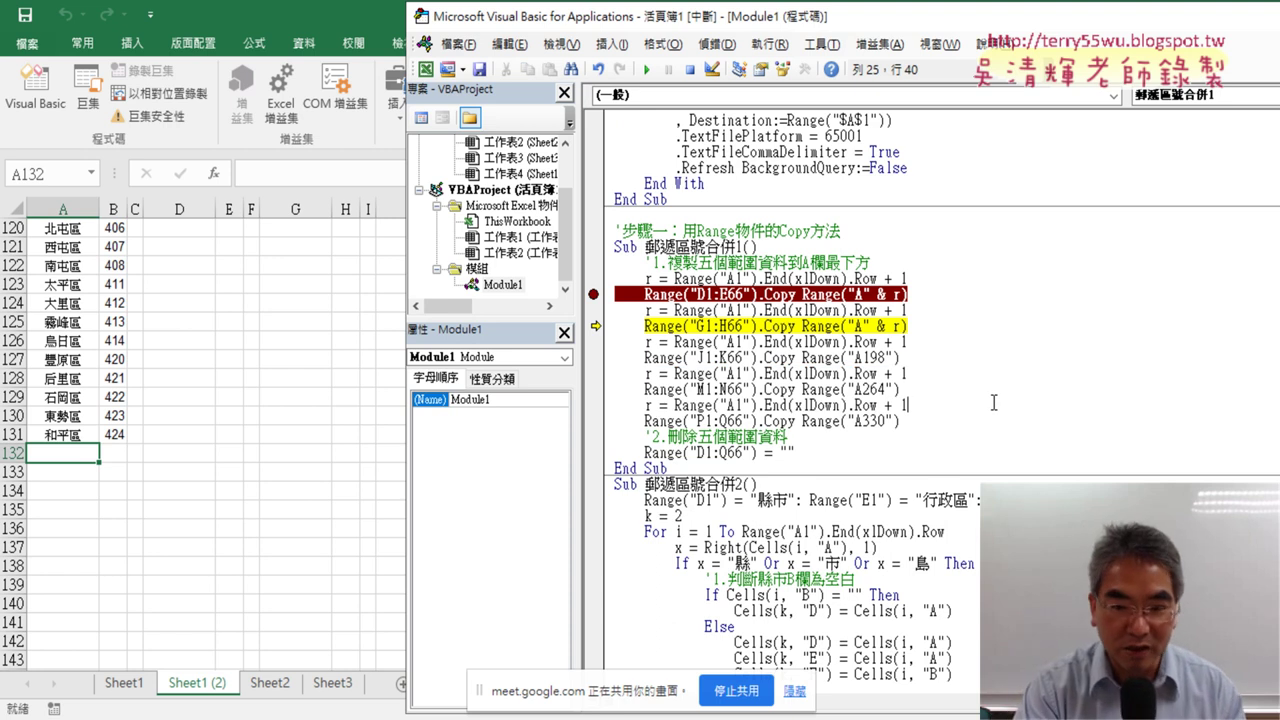
key("F8")
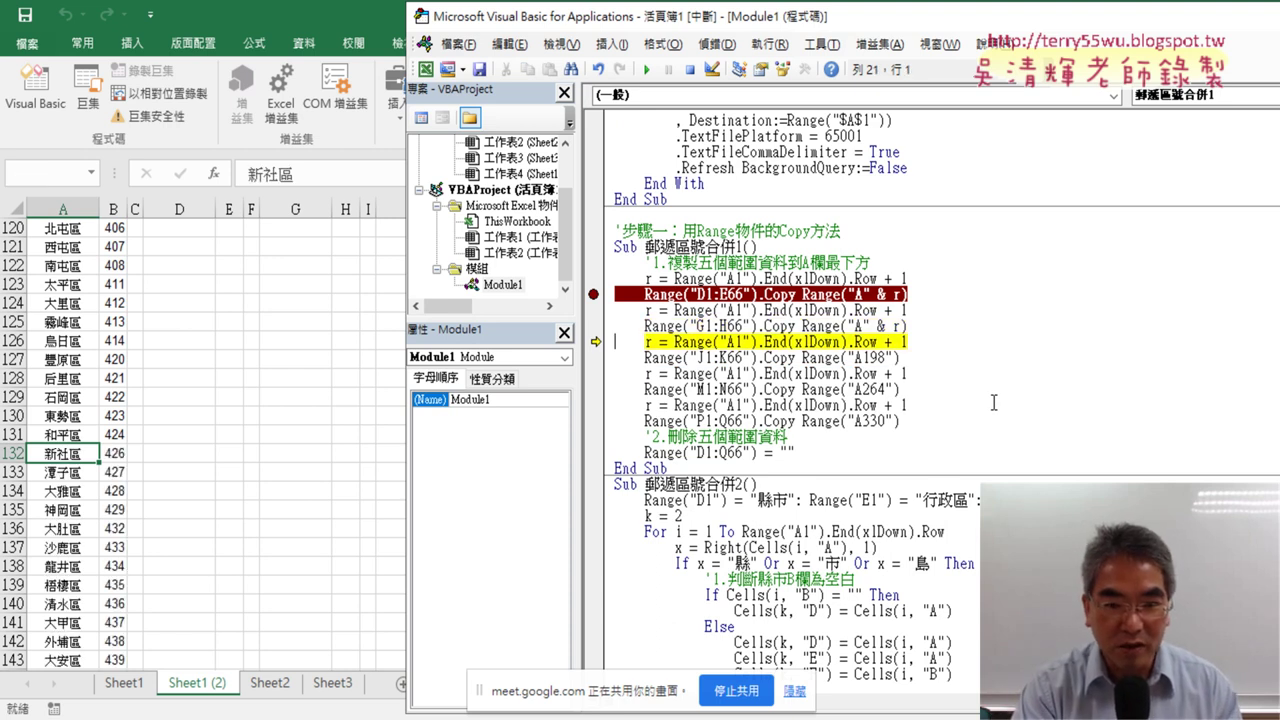
Delete the fixed 198 from Range("A198") on the J1:K66 line and copy the " & r" suffix from the G1:H66 line.
key("F8")
key("F8")
key("F8")
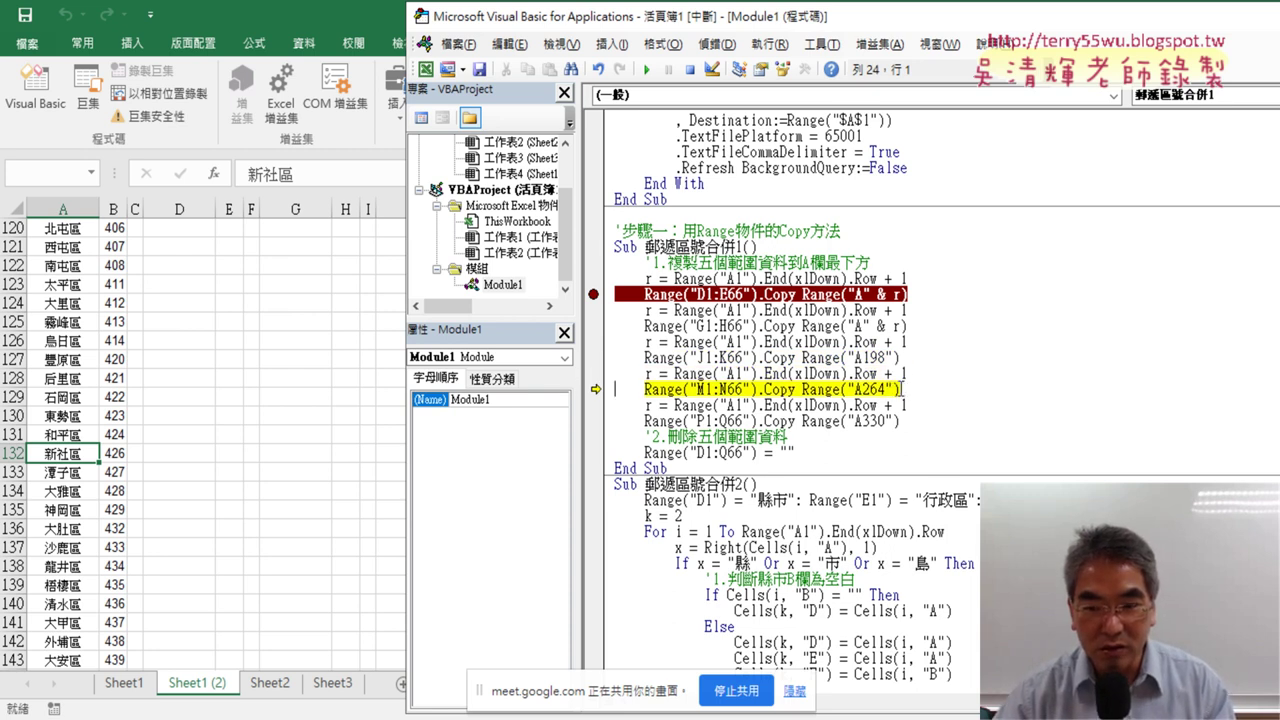
mouse_move(870, 377)
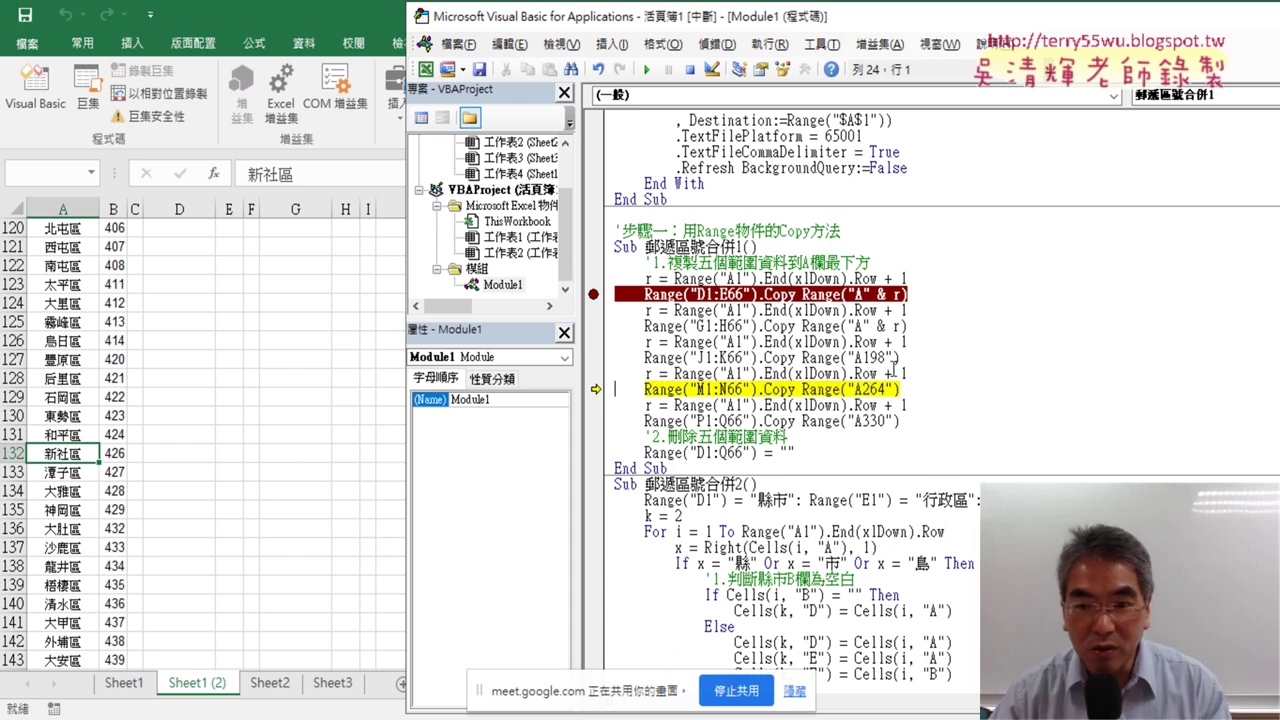
left_click_drag(888, 358, 862, 358)
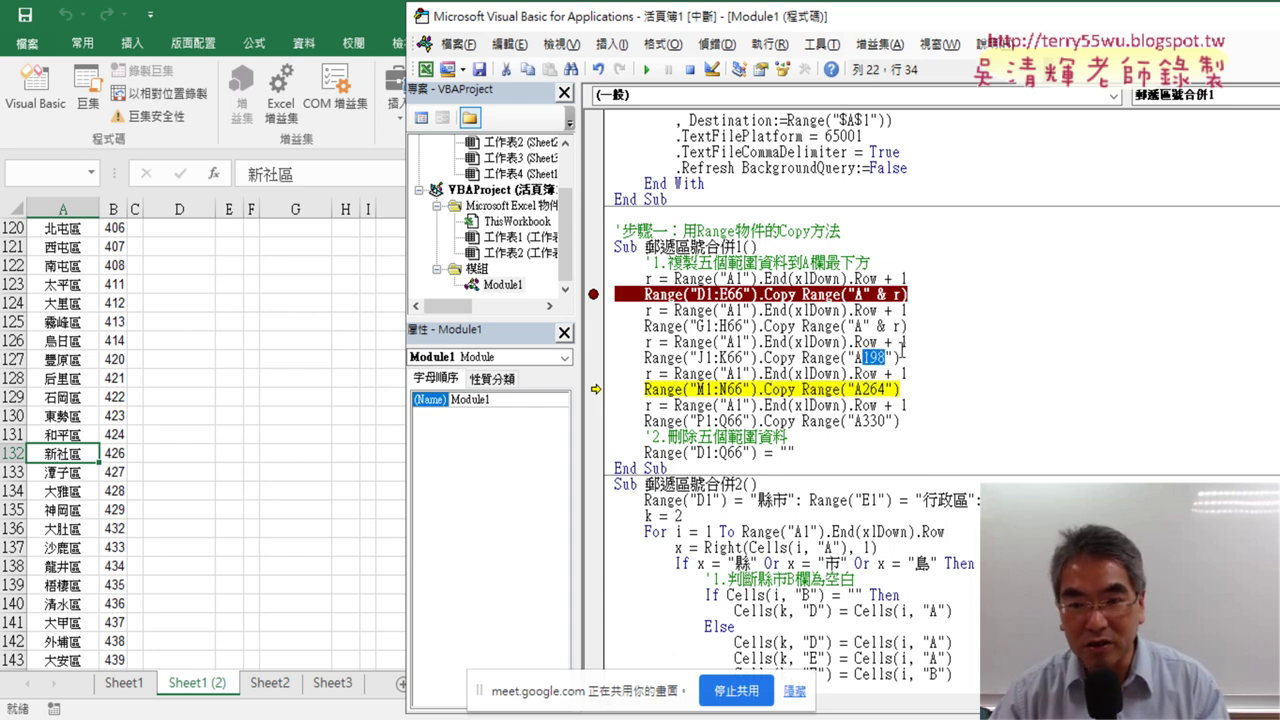
key("Delete")
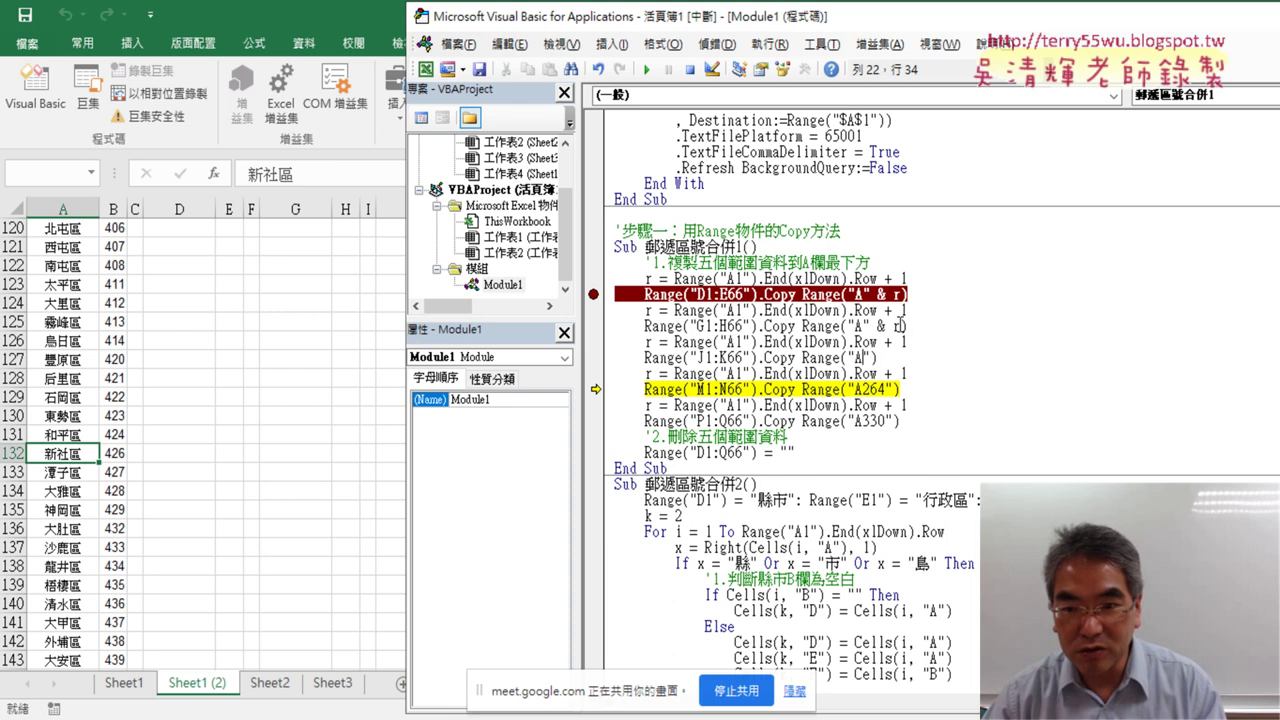
left_click_drag(901, 326, 870, 326)
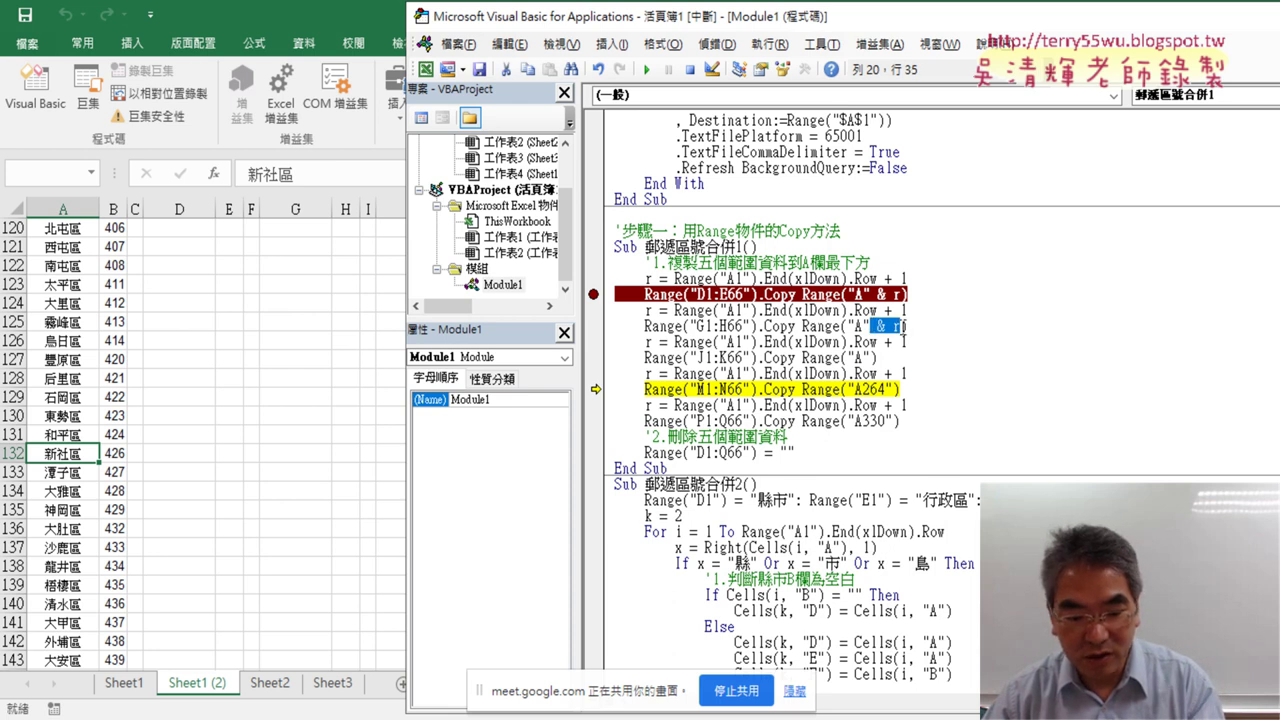
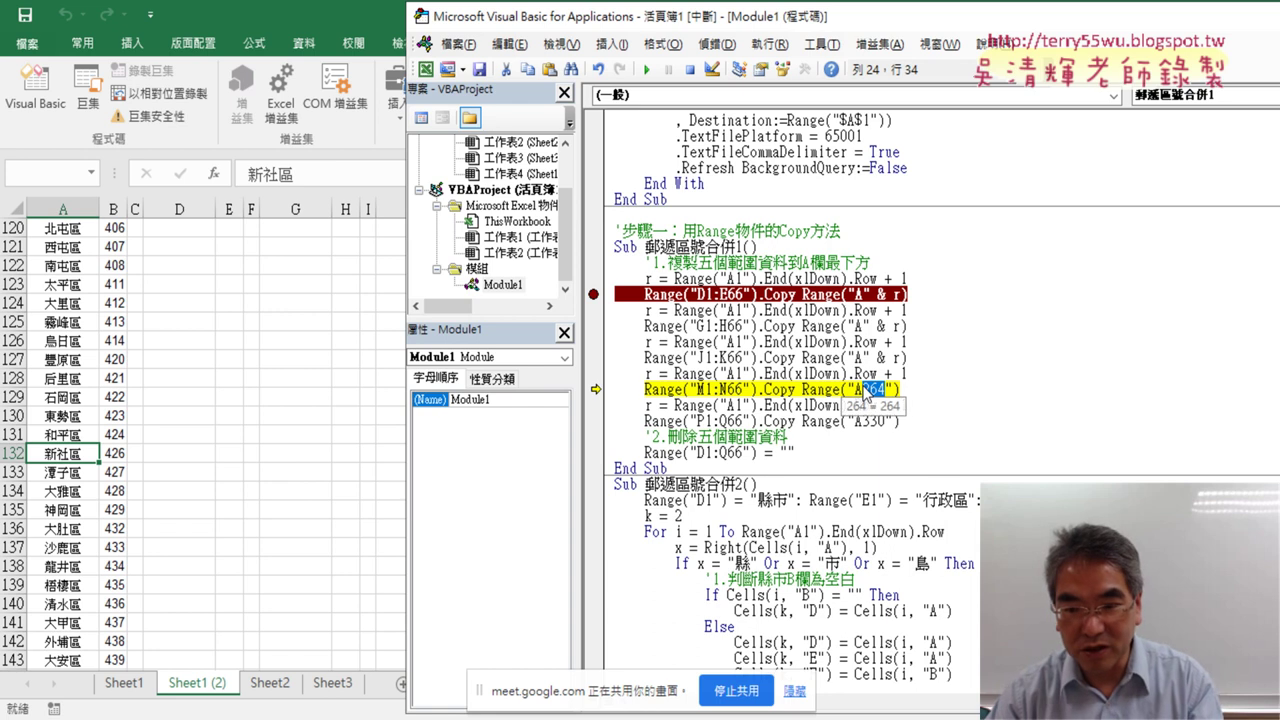
Change the last two Copy destinations to Range("A" & r) and clear the D1:E66 breakpoint.
type("\" ")
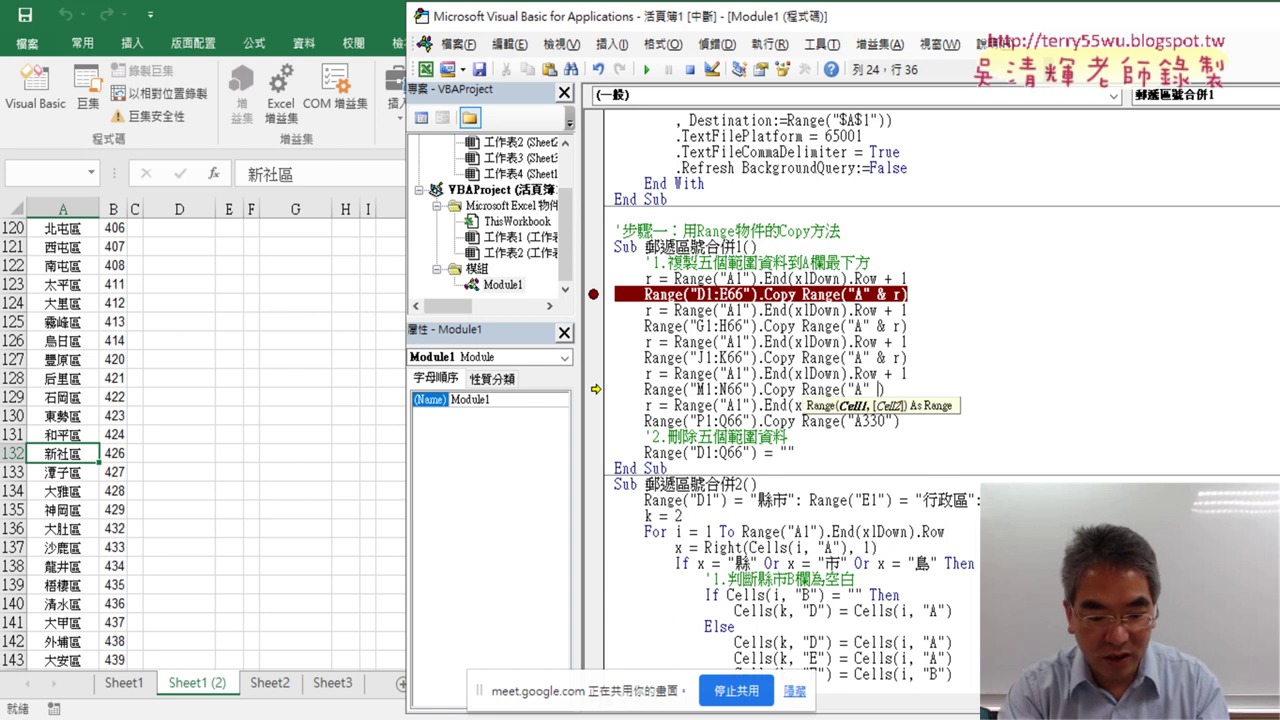
type("& r")
key("Down")
key("Down")
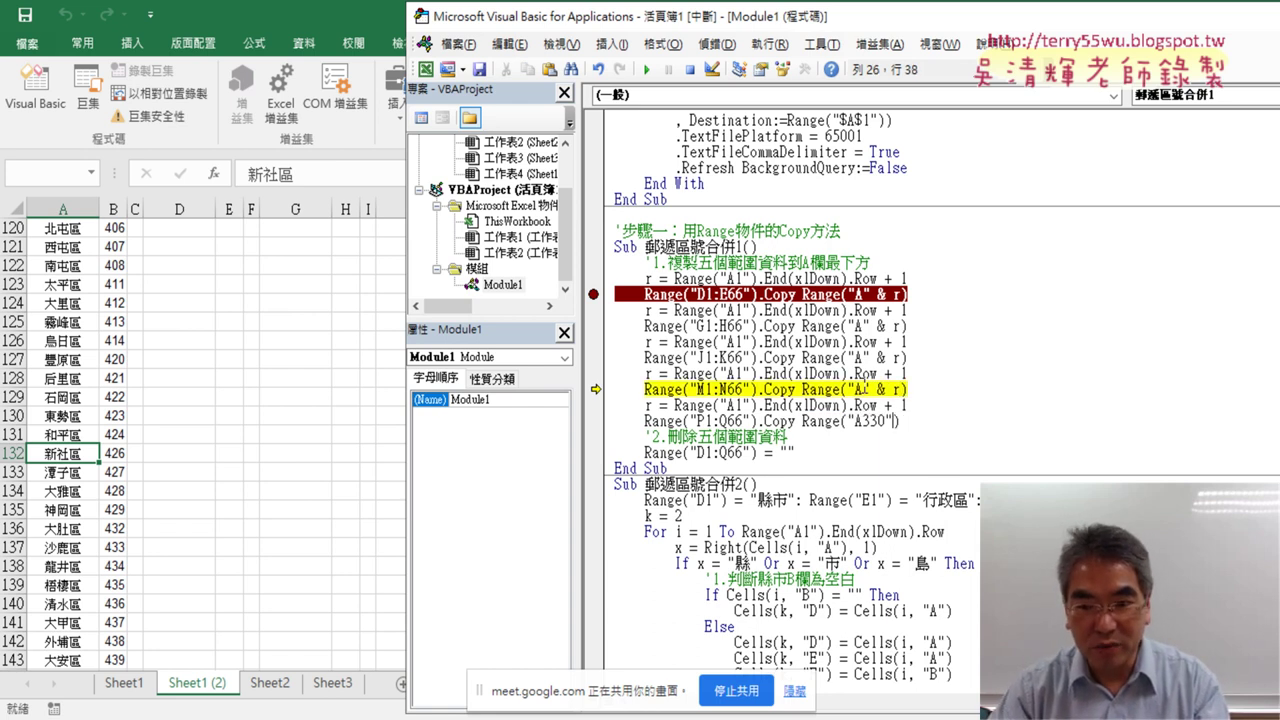
left_click_drag(886, 421, 878, 421)
key("BackSpace")
key("BackSpace")
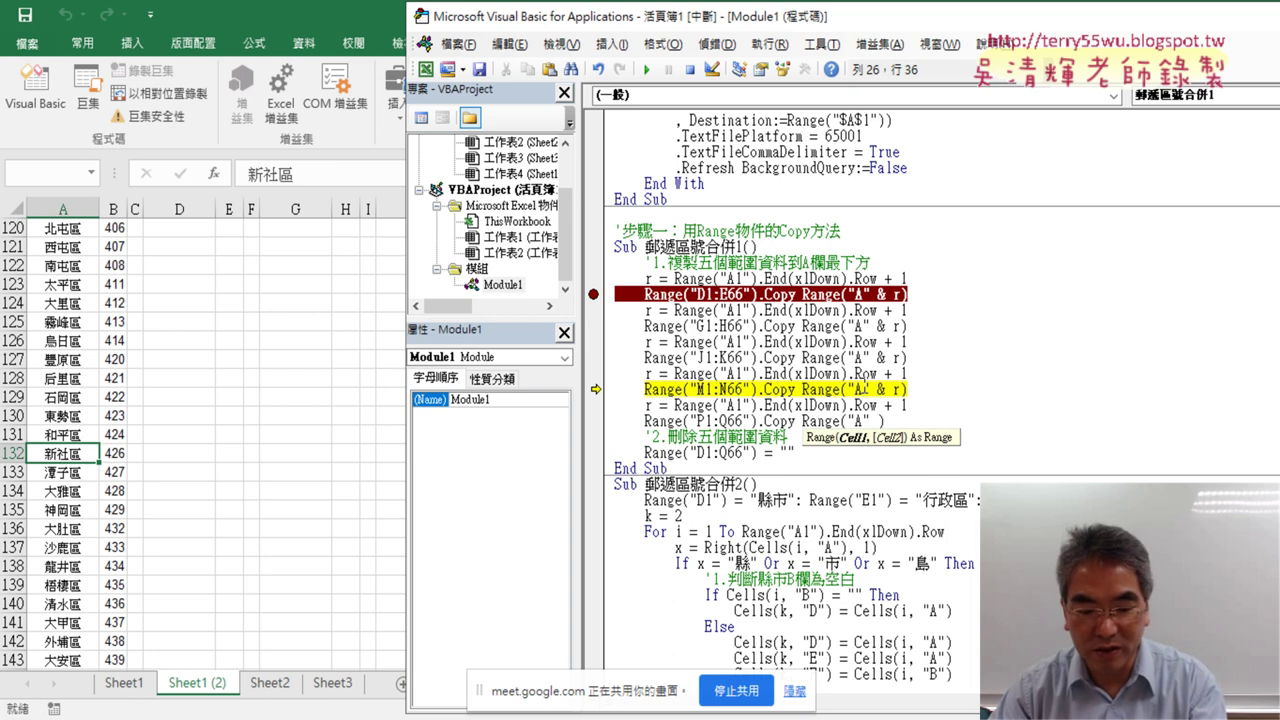
type("& r")
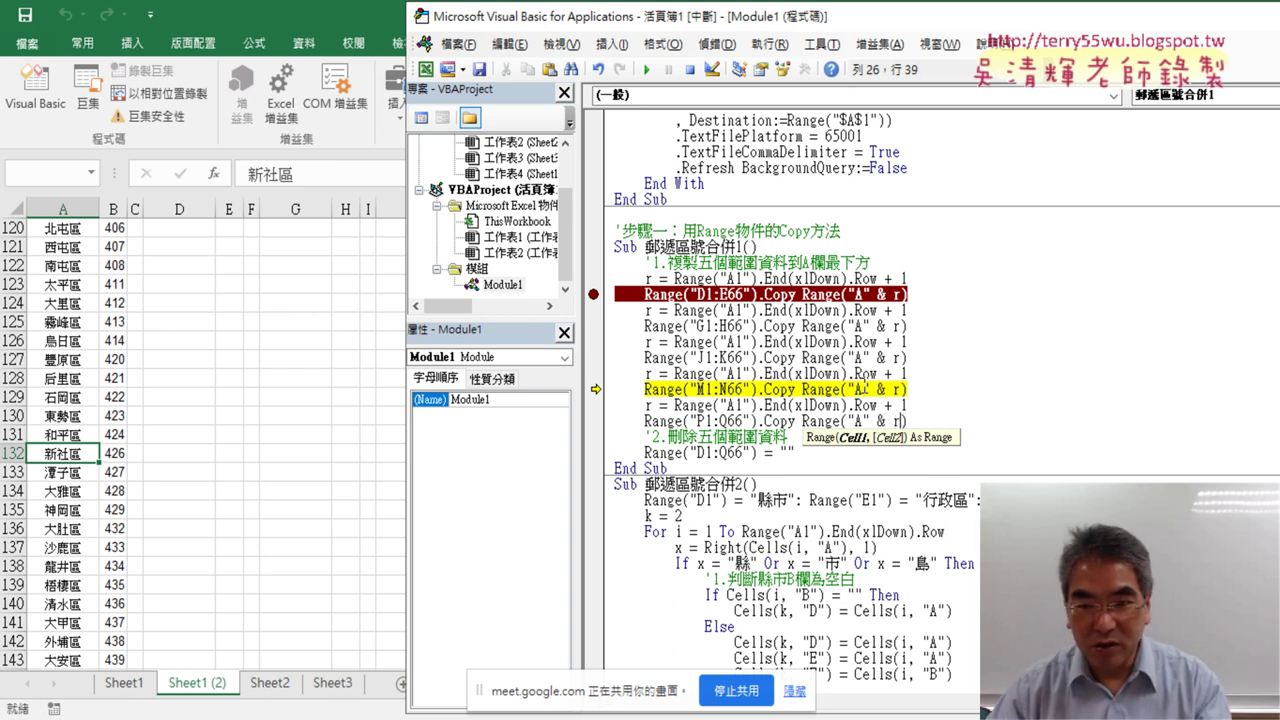
key("Up")
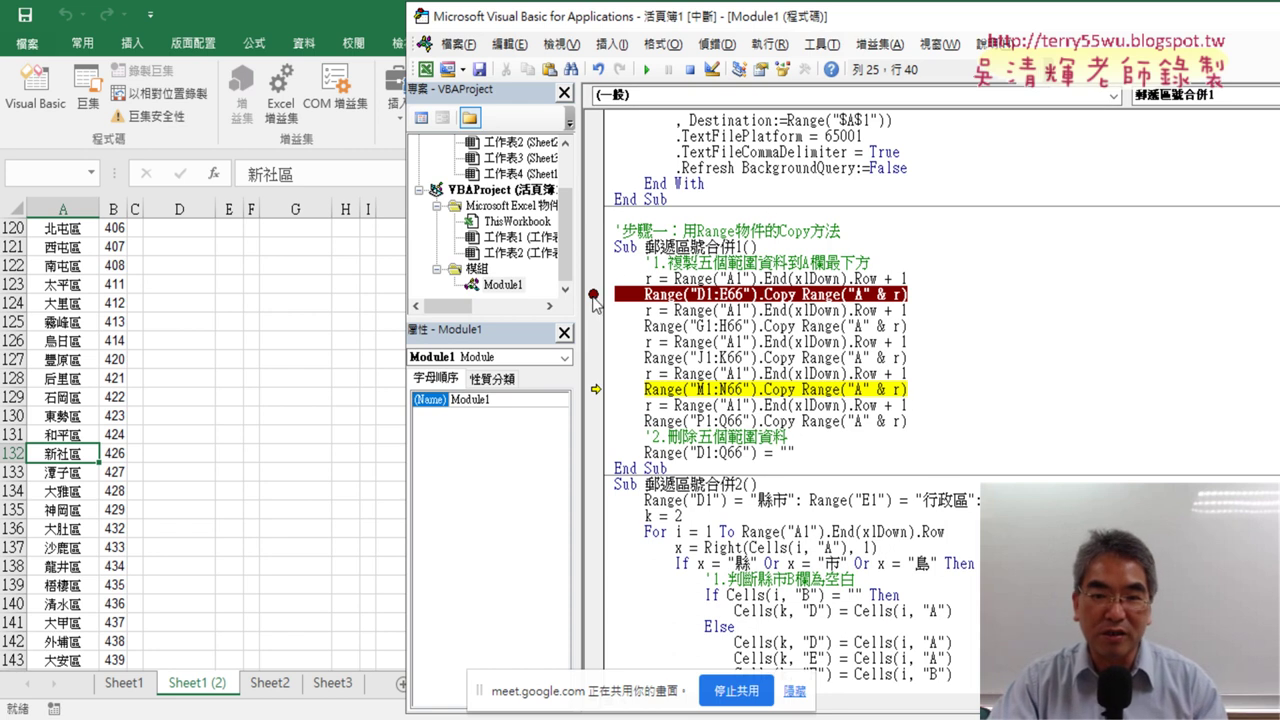
left_click(593, 294)
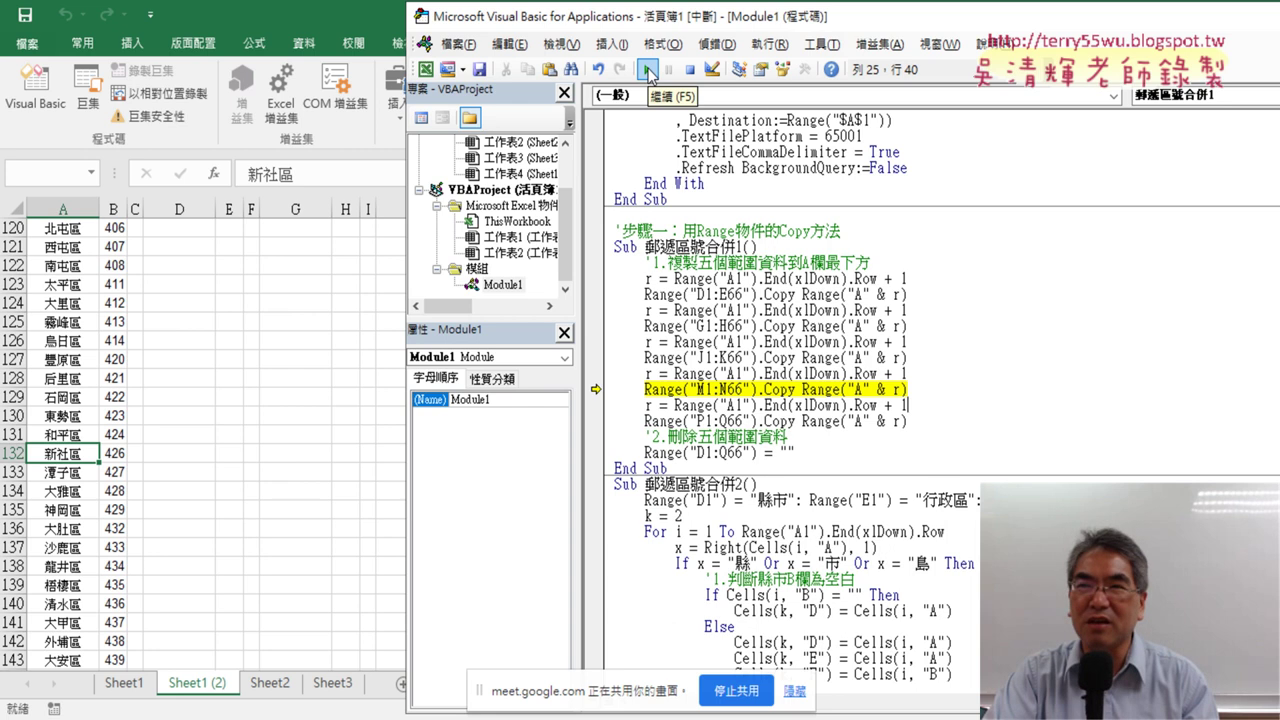
Resume the macro to completion, check the worksheet, then reselect Range("A1").End(xlDown).Row + 1 in the code.
left_click(648, 71)
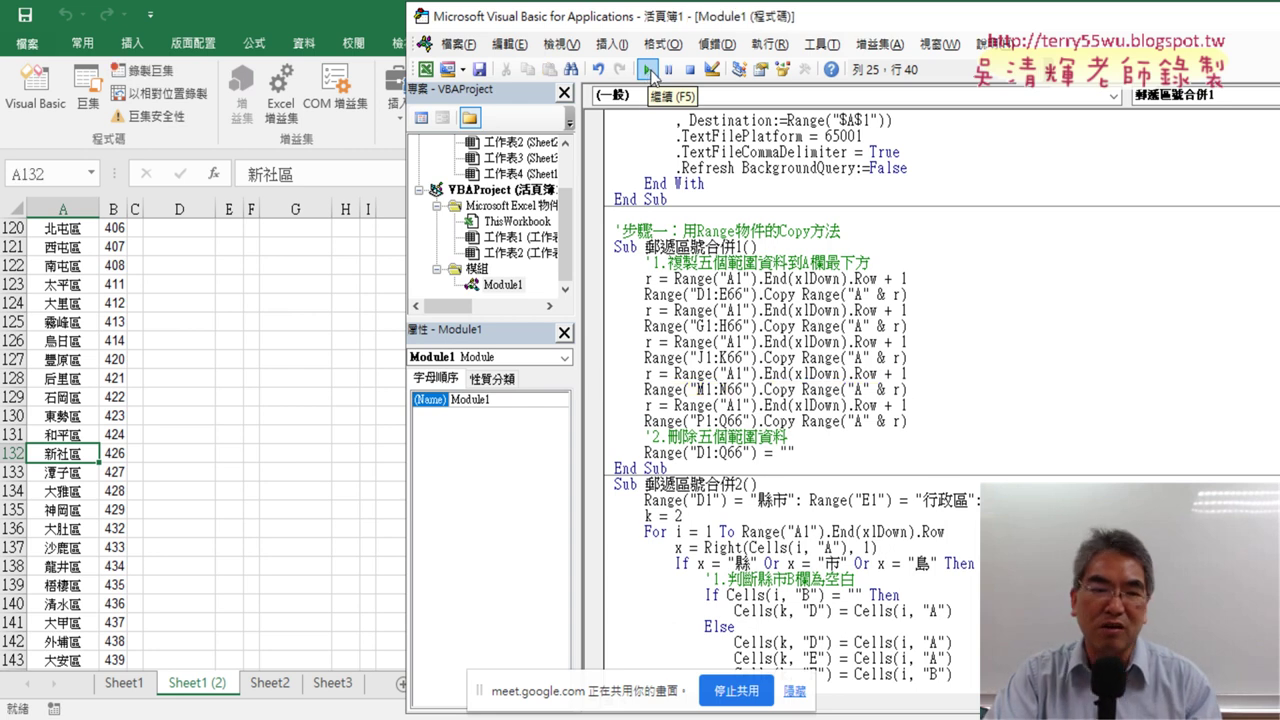
left_click_drag(796, 453, 614, 432)
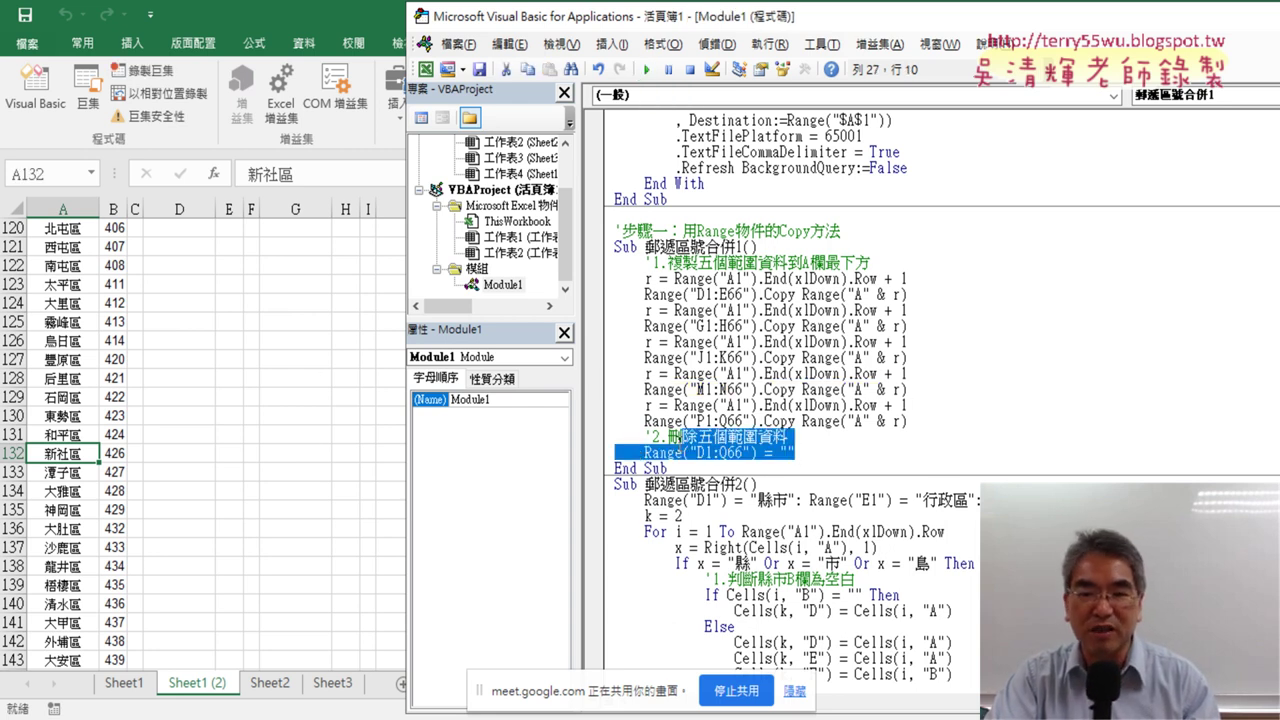
left_click(124, 413)
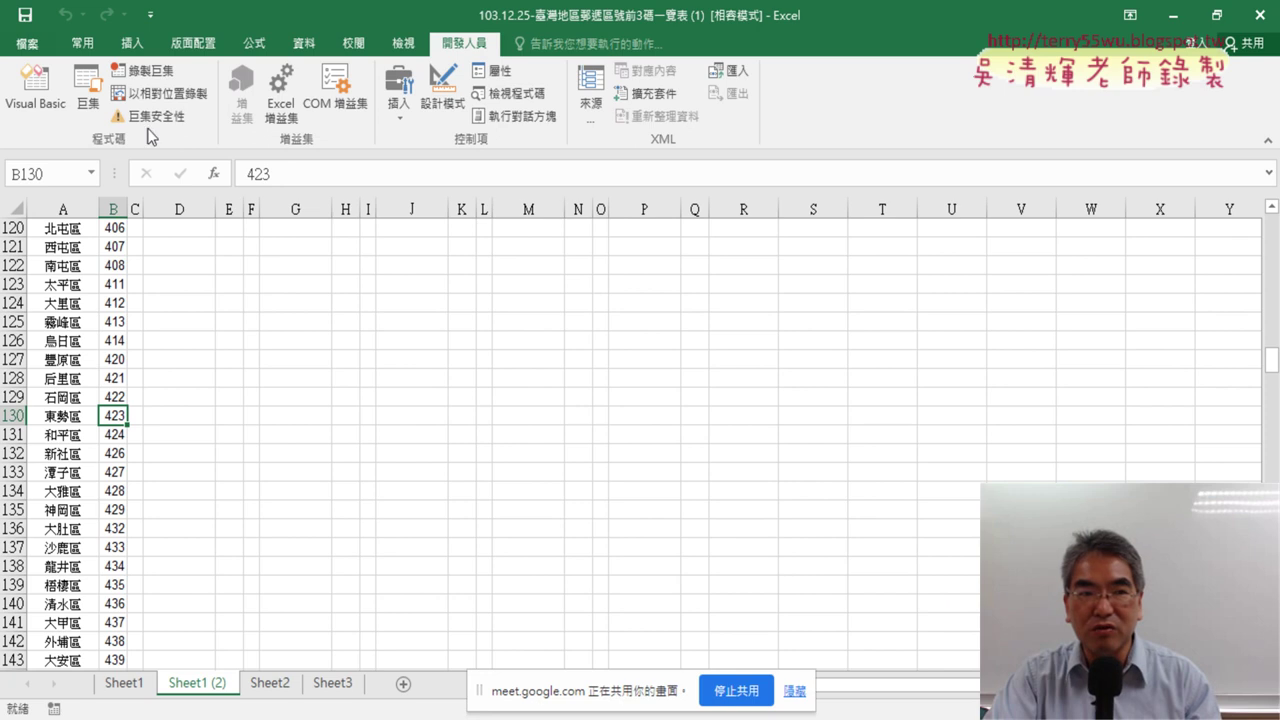
left_click(35, 85)
left_click_drag(917, 280, 674, 280)
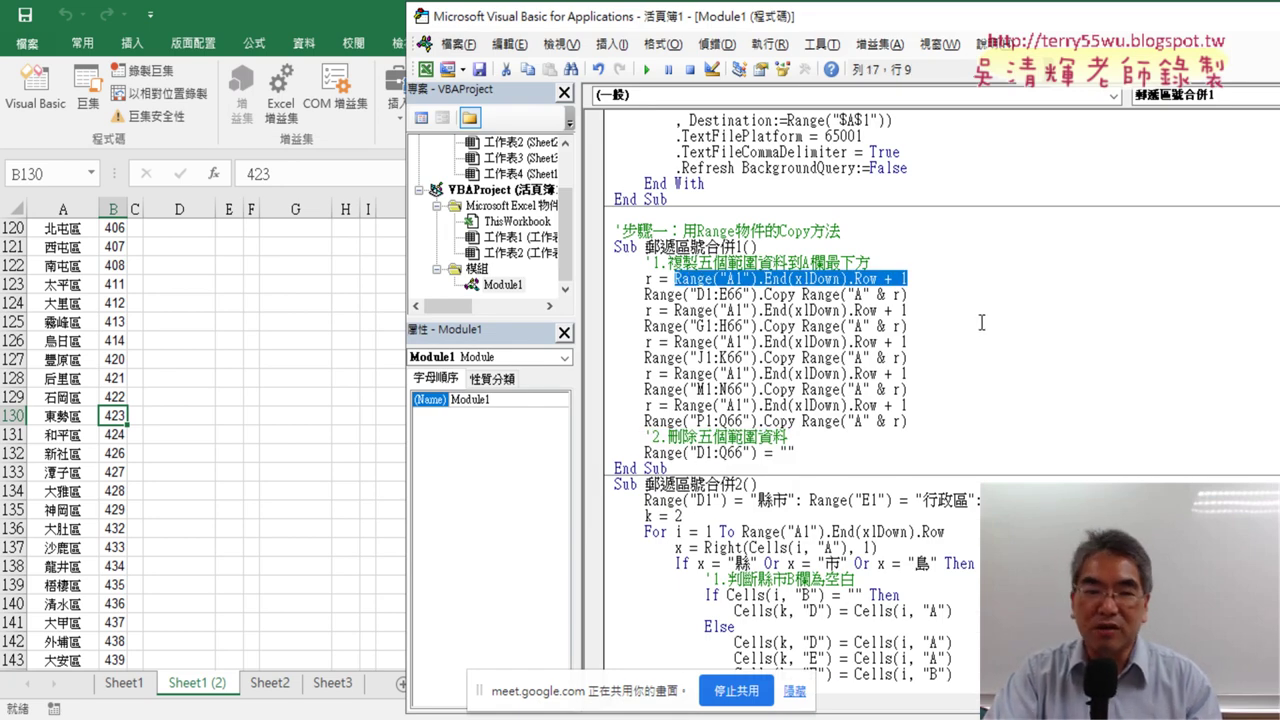
Delete the processed Sheet1 (2) and duplicate the original Sheet1 as a fresh Sheet1 (2).
right_click(218, 690)
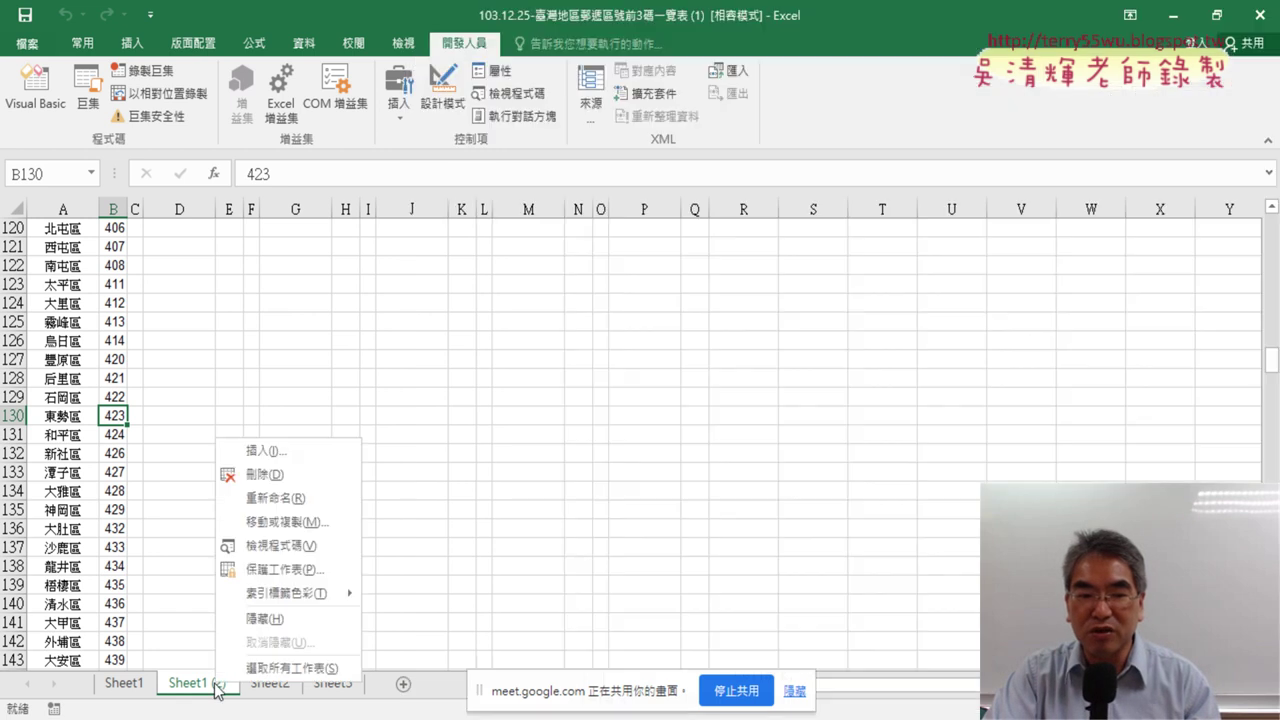
left_click(263, 486)
left_click(574, 422)
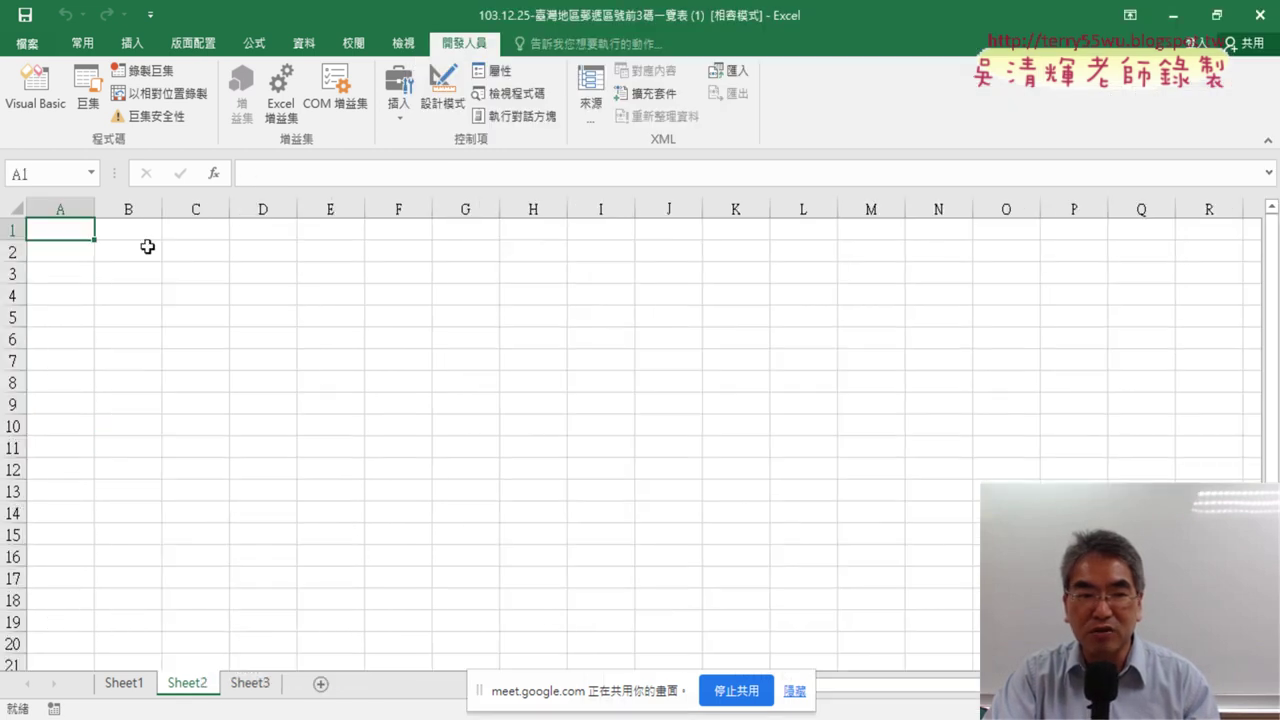
left_click(139, 684)
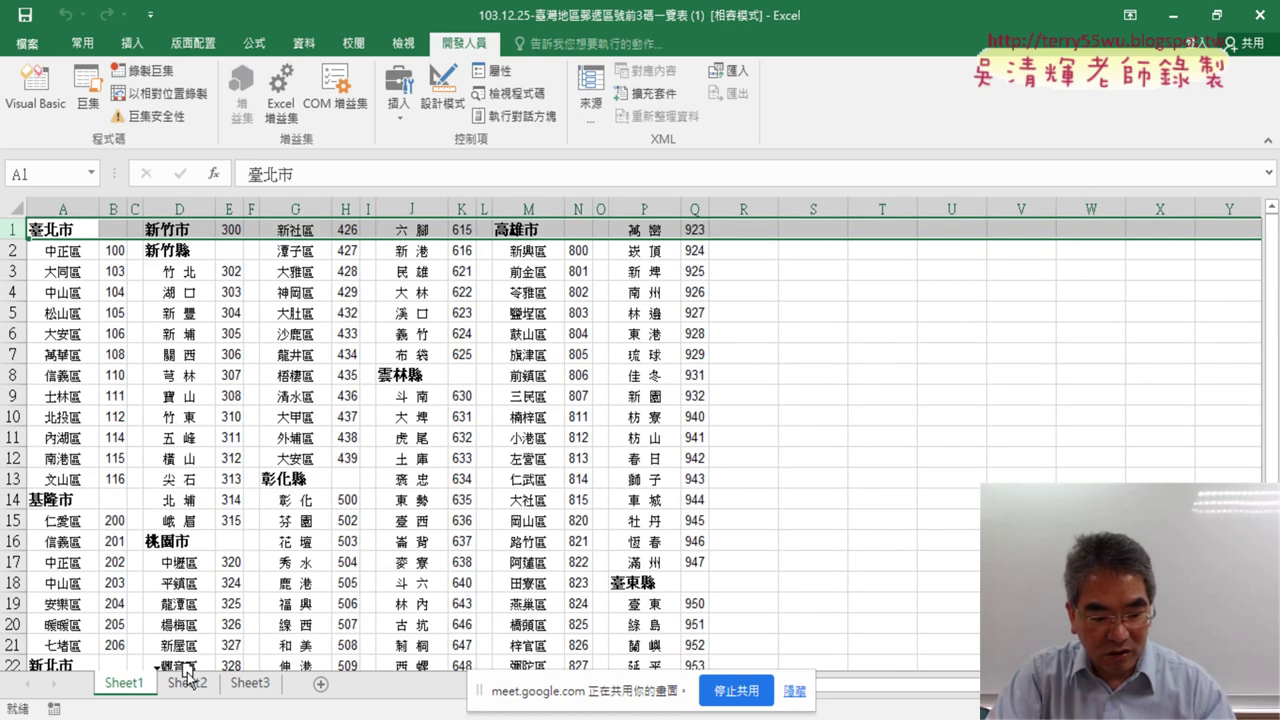
left_click_drag(187, 668, 190, 672)
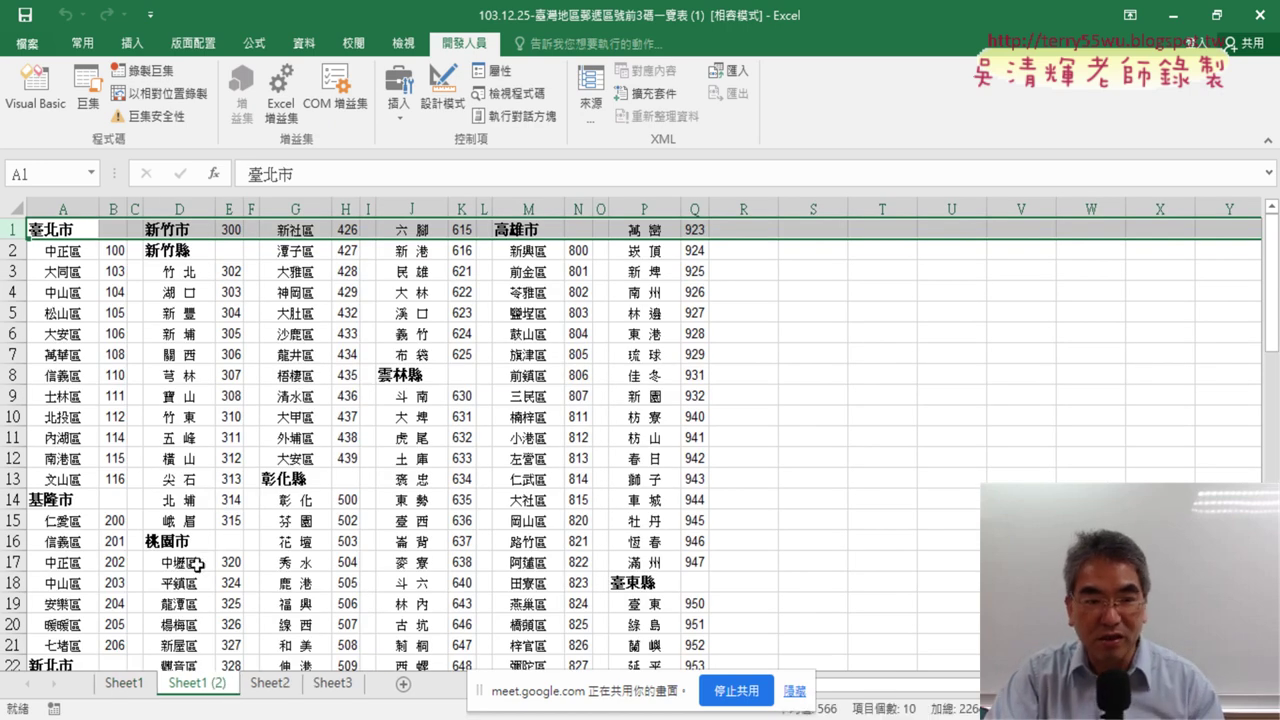
left_click(35, 85)
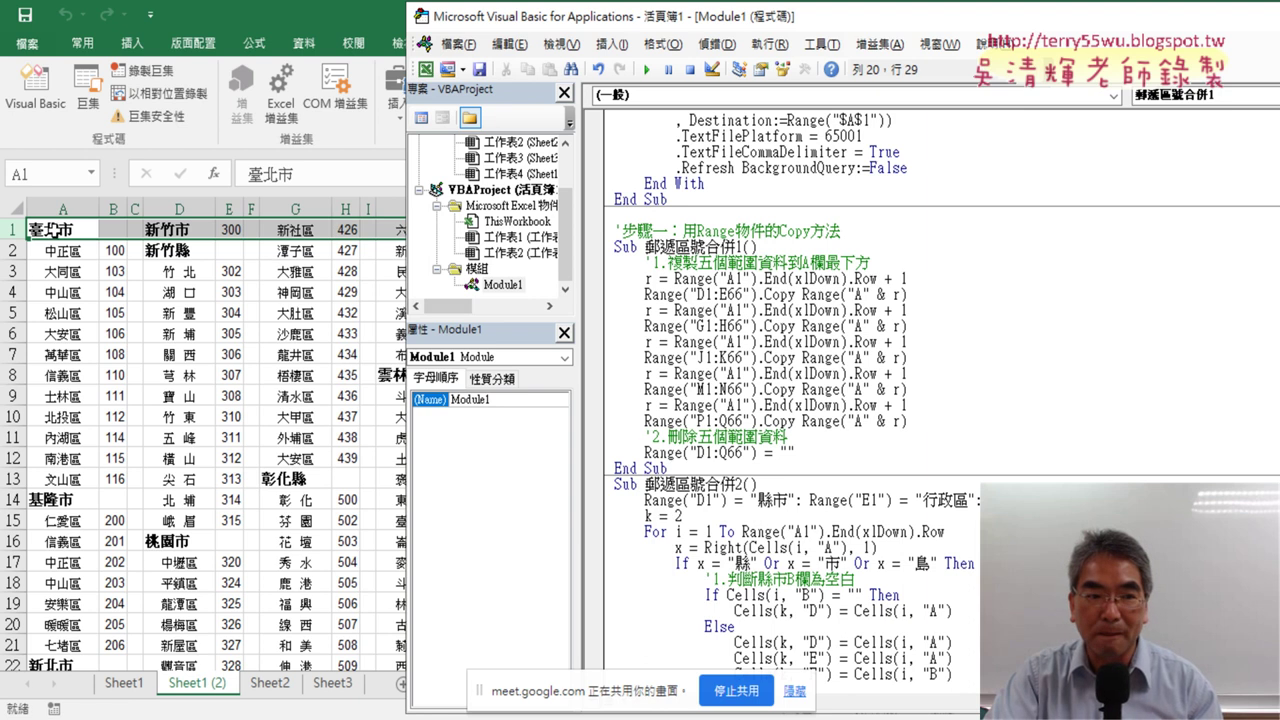
left_click(53, 232)
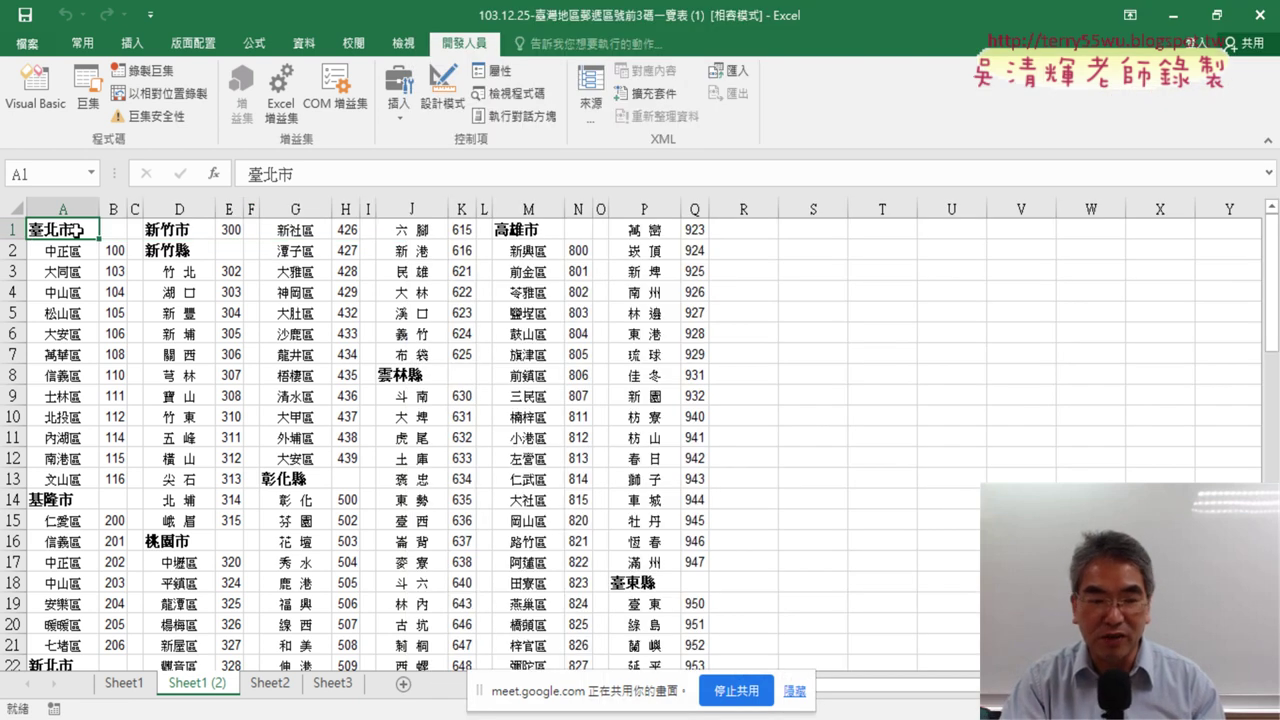
key("ctrl+Down")
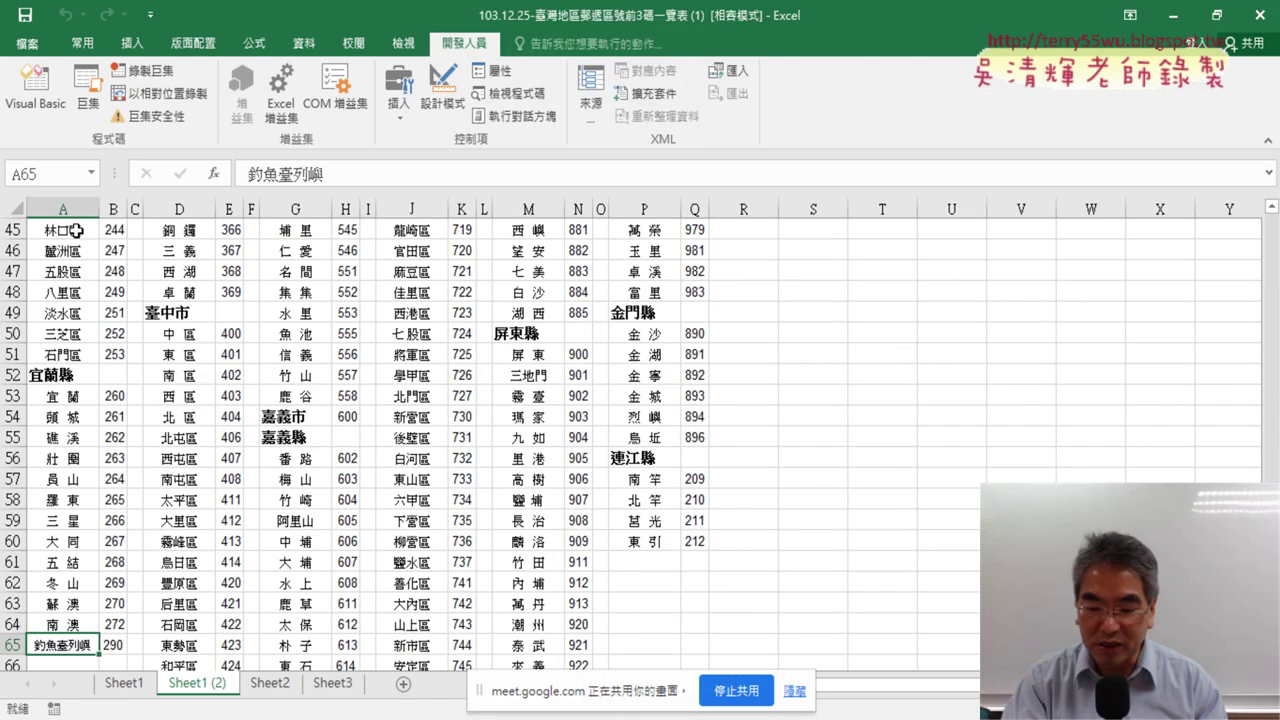
key("ctrl+Down")
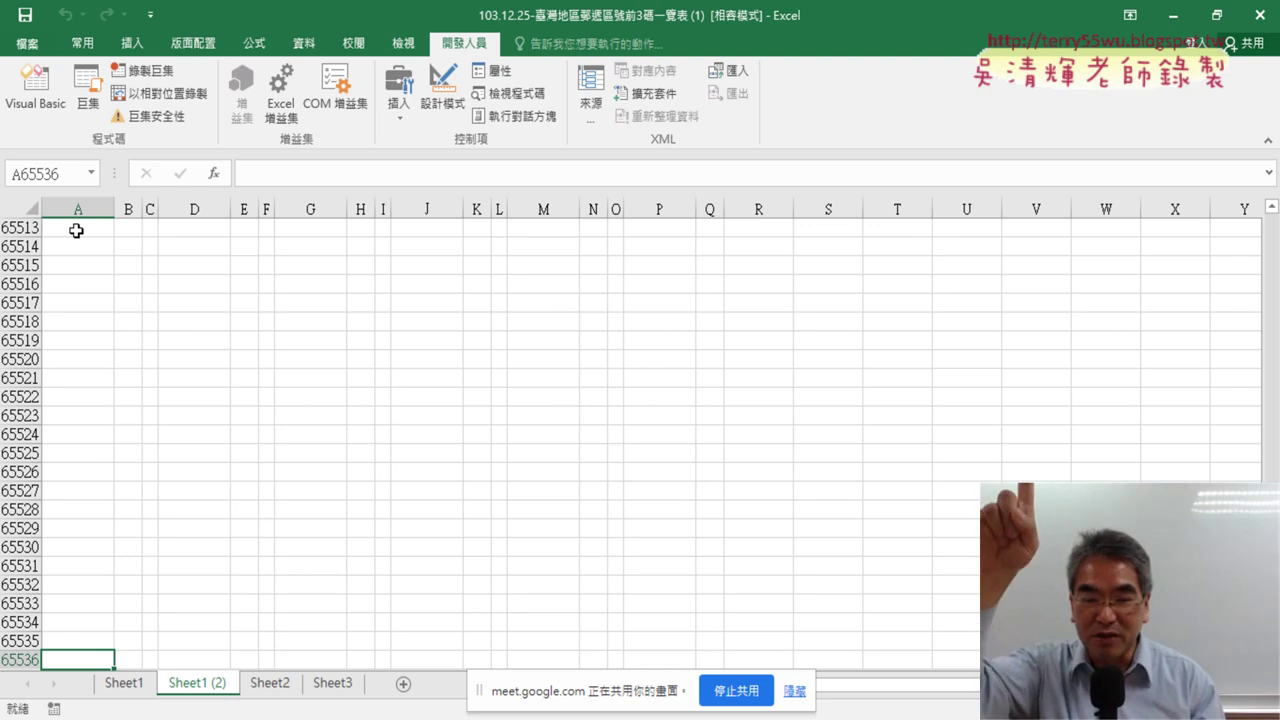
key("ctrl+Up")
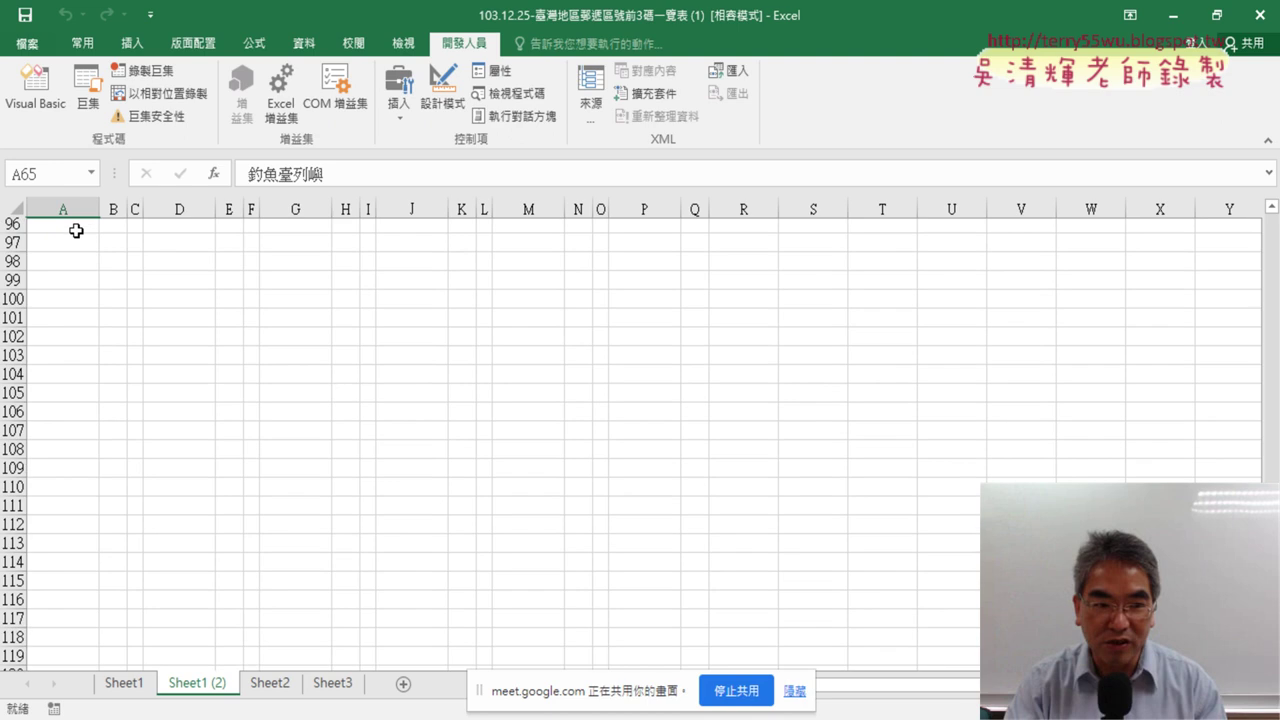
key("Down")
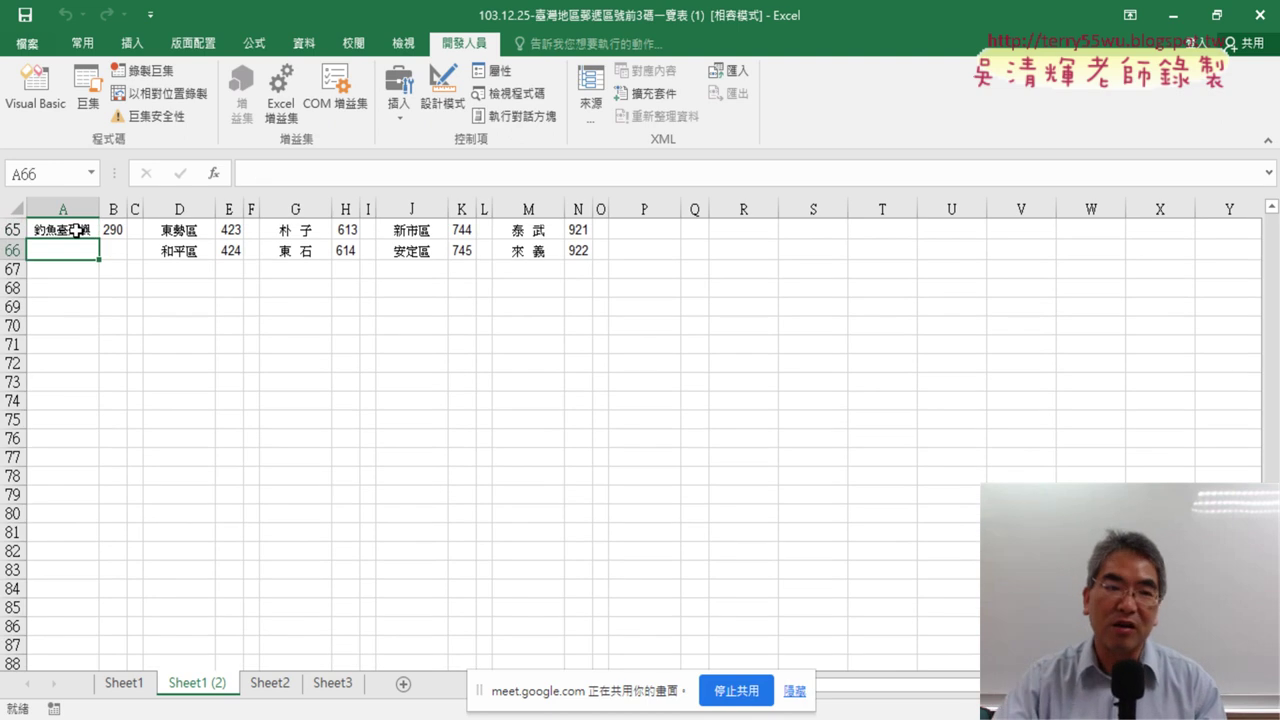
left_click(35, 85)
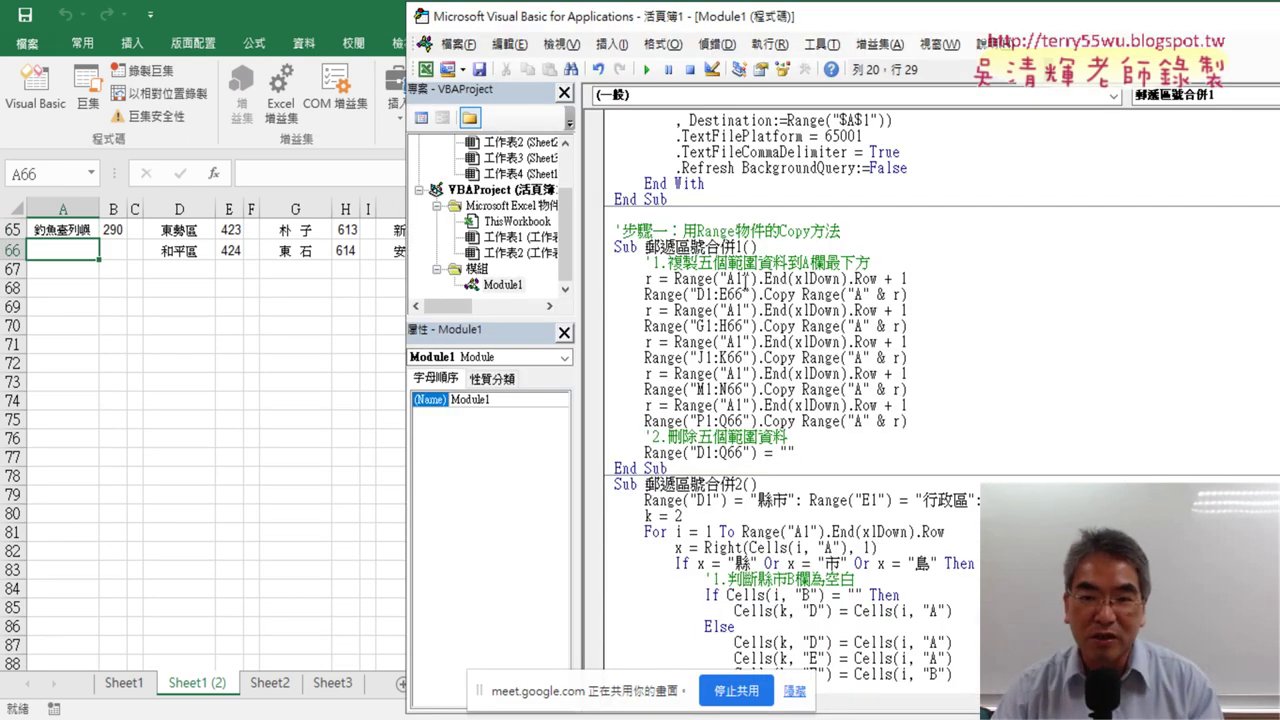
double_click(731, 280)
left_click(754, 280)
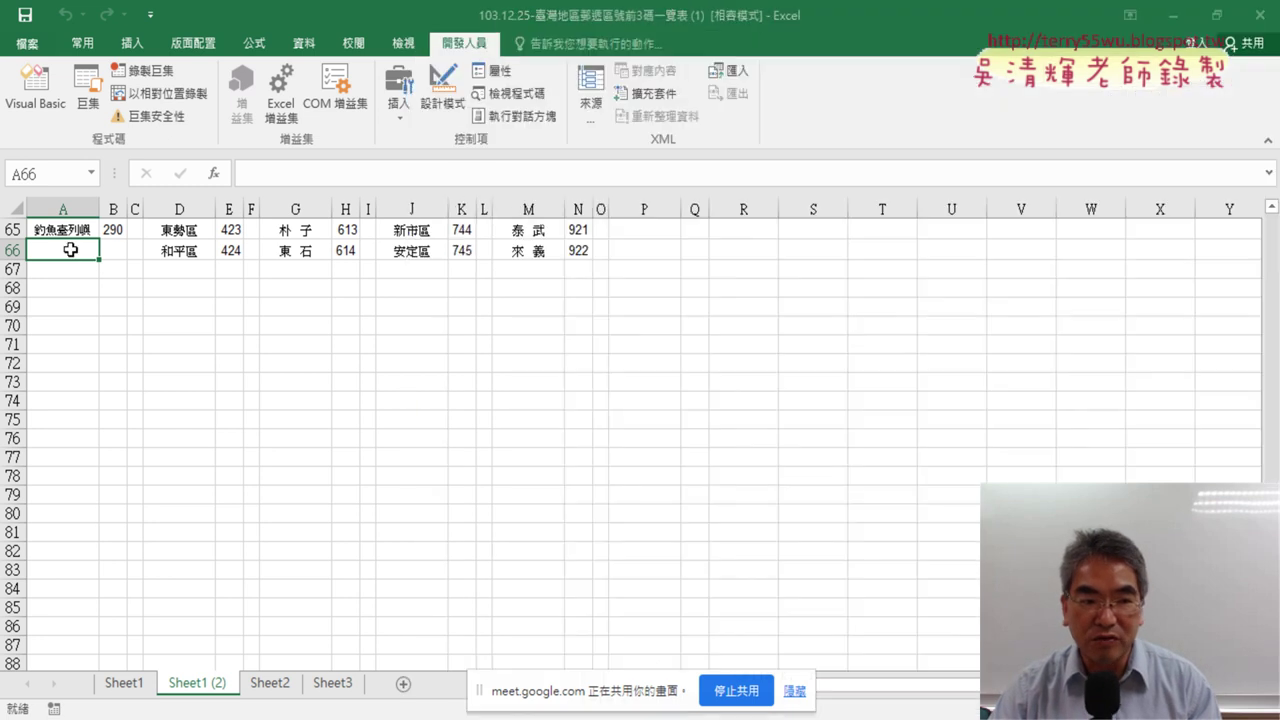
left_click(71, 249)
key("ctrl+Down")
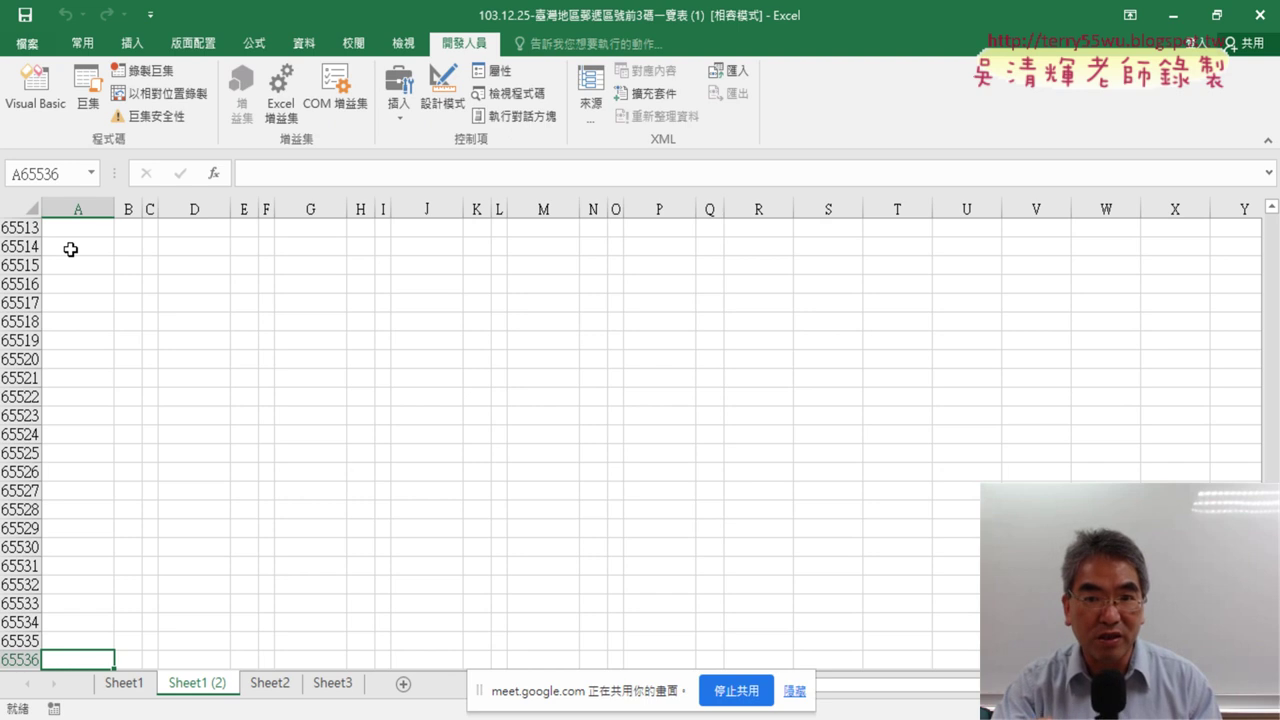
key("ctrl+Up")
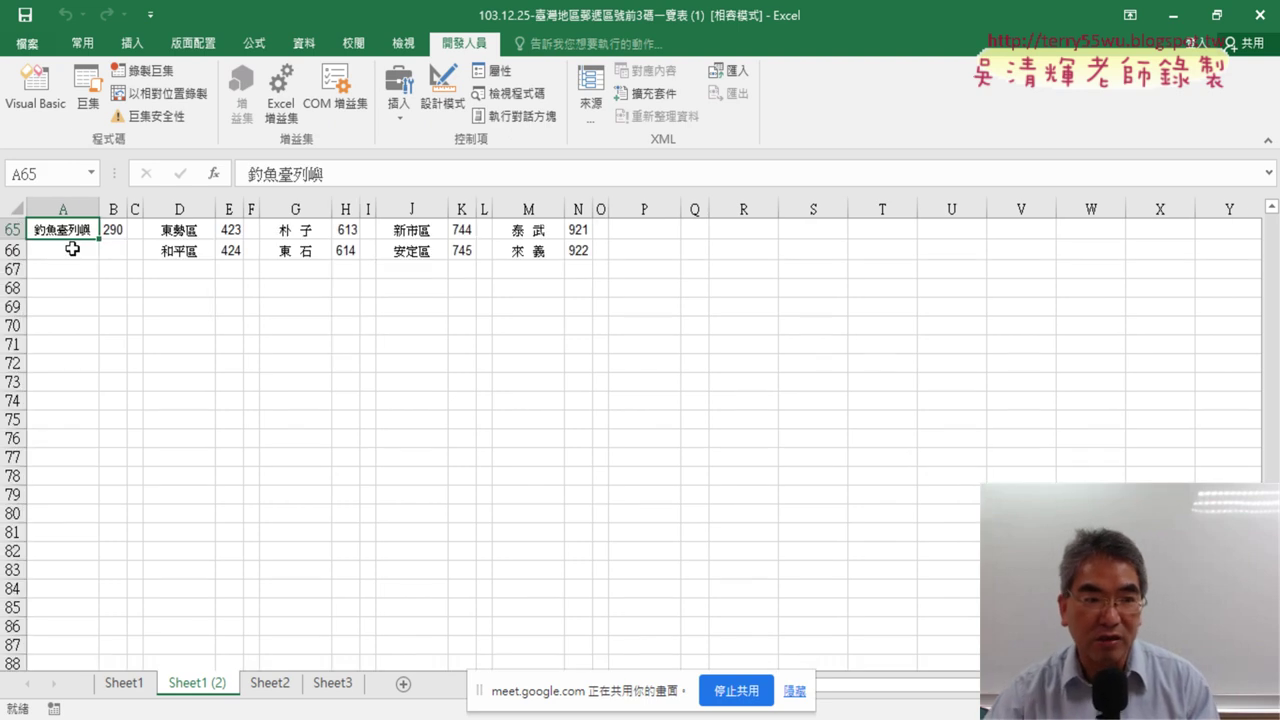
left_click(35, 88)
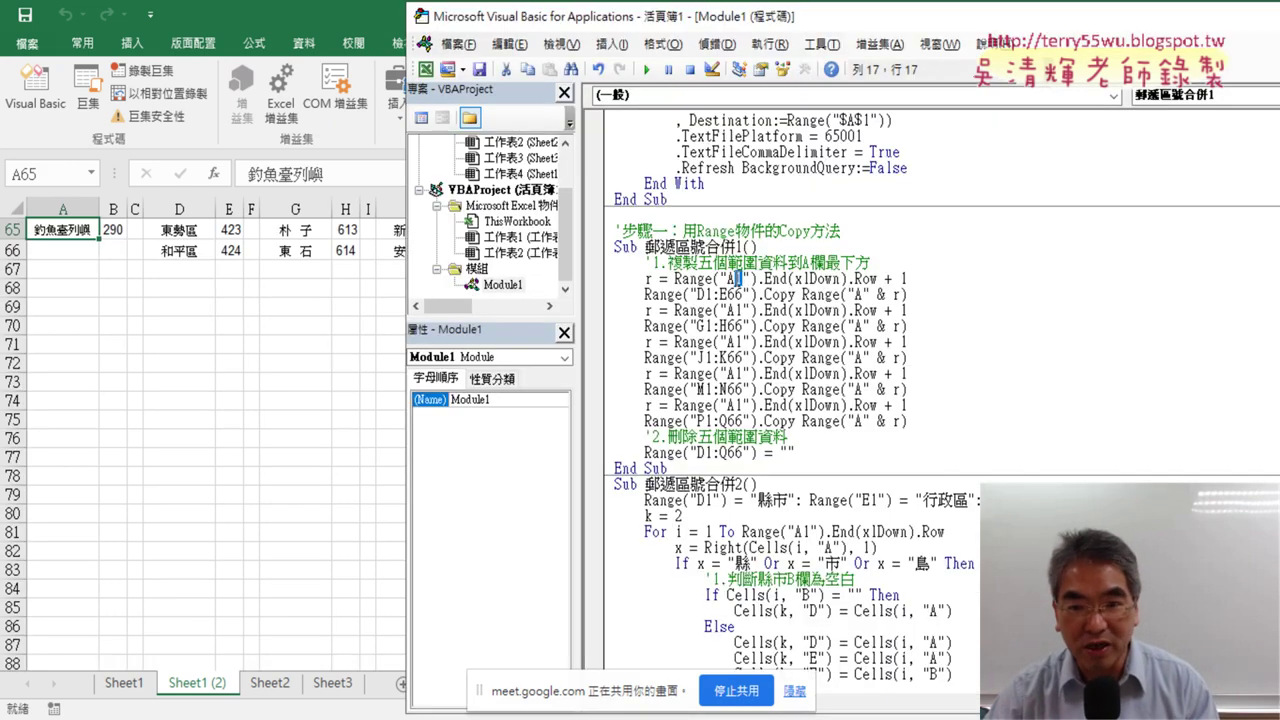
Rewrite the first r line as Range("A65536").End(xlUp).Row + 1.
key("BackSpace")
type("65536")
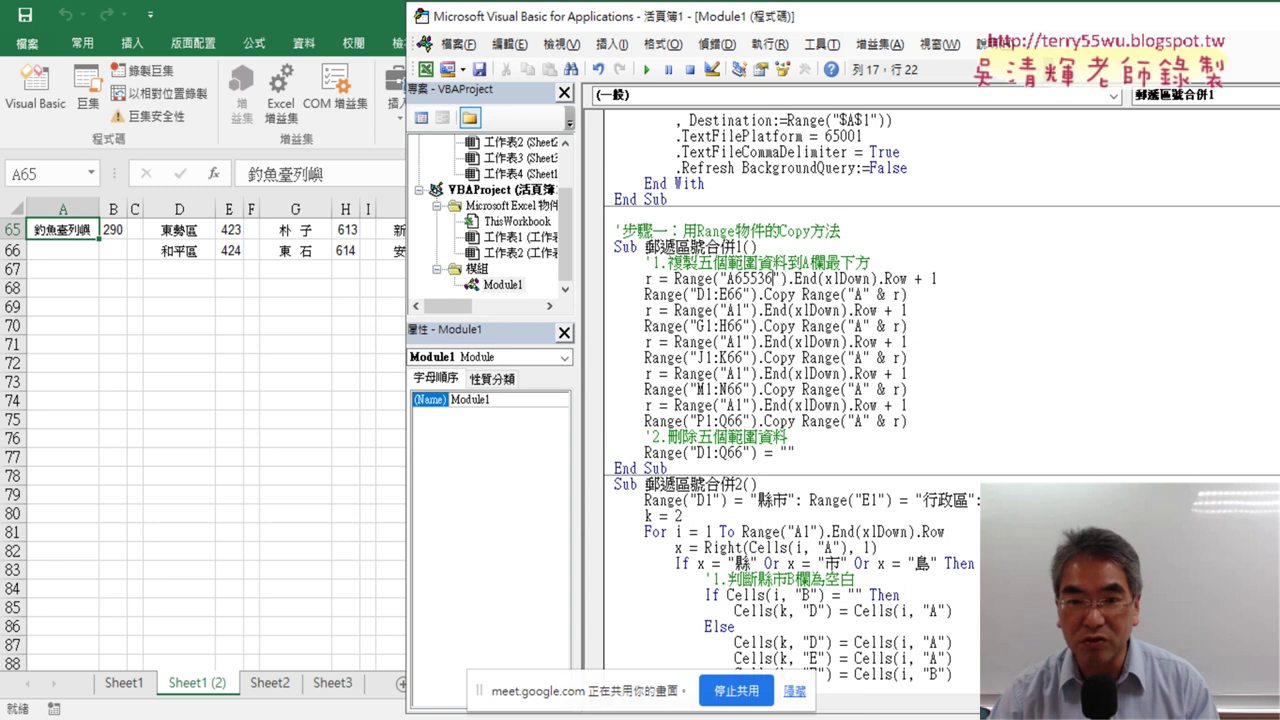
left_click_drag(819, 280, 937, 280)
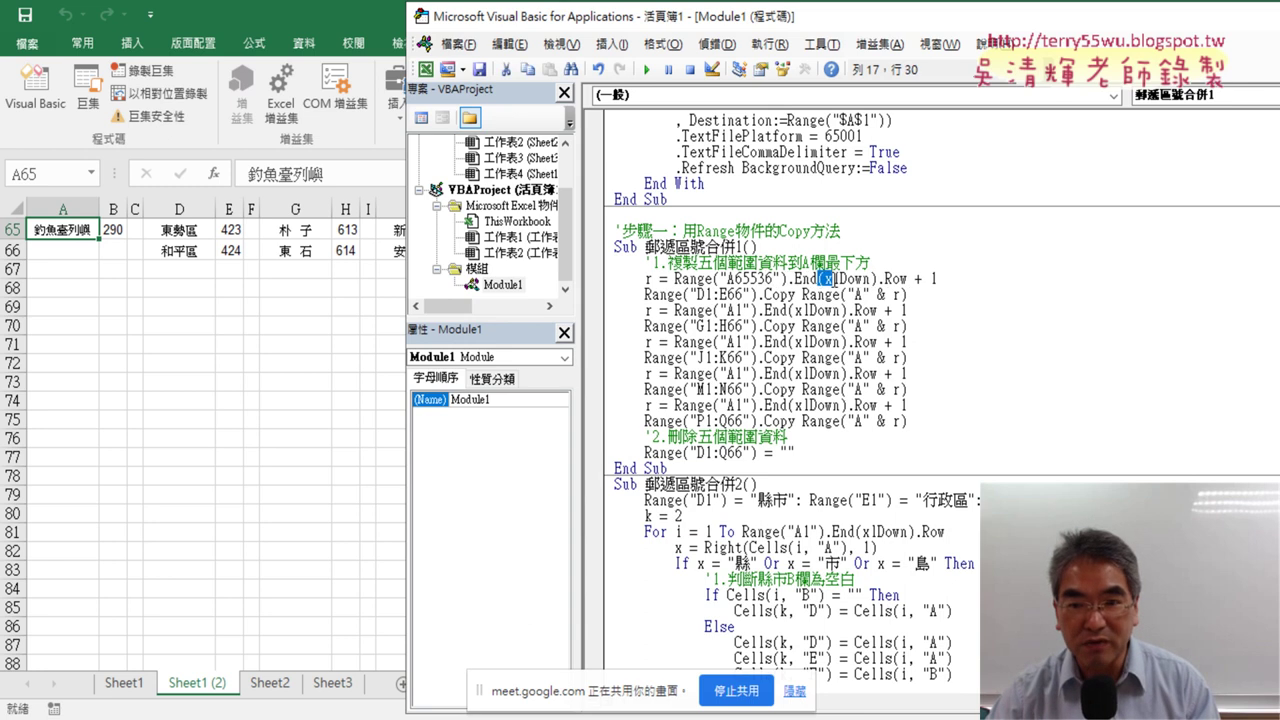
type("(")
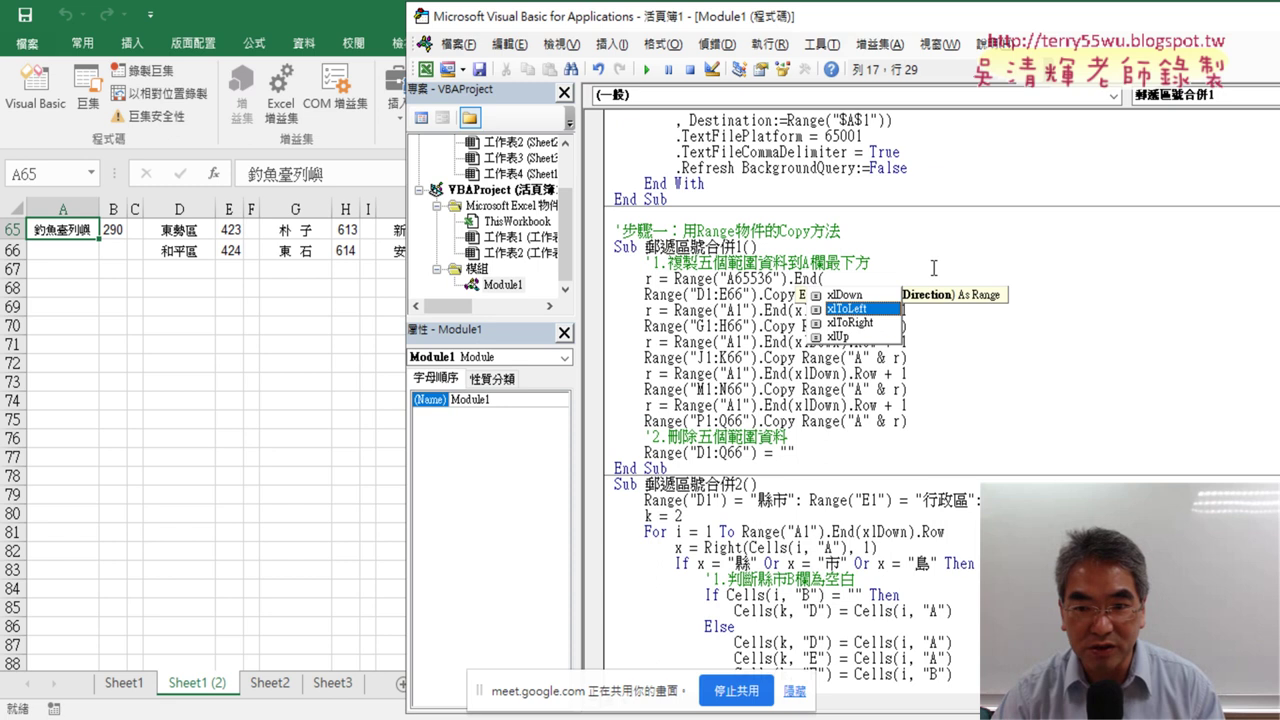
key("Down")
key("Down")
key("space")
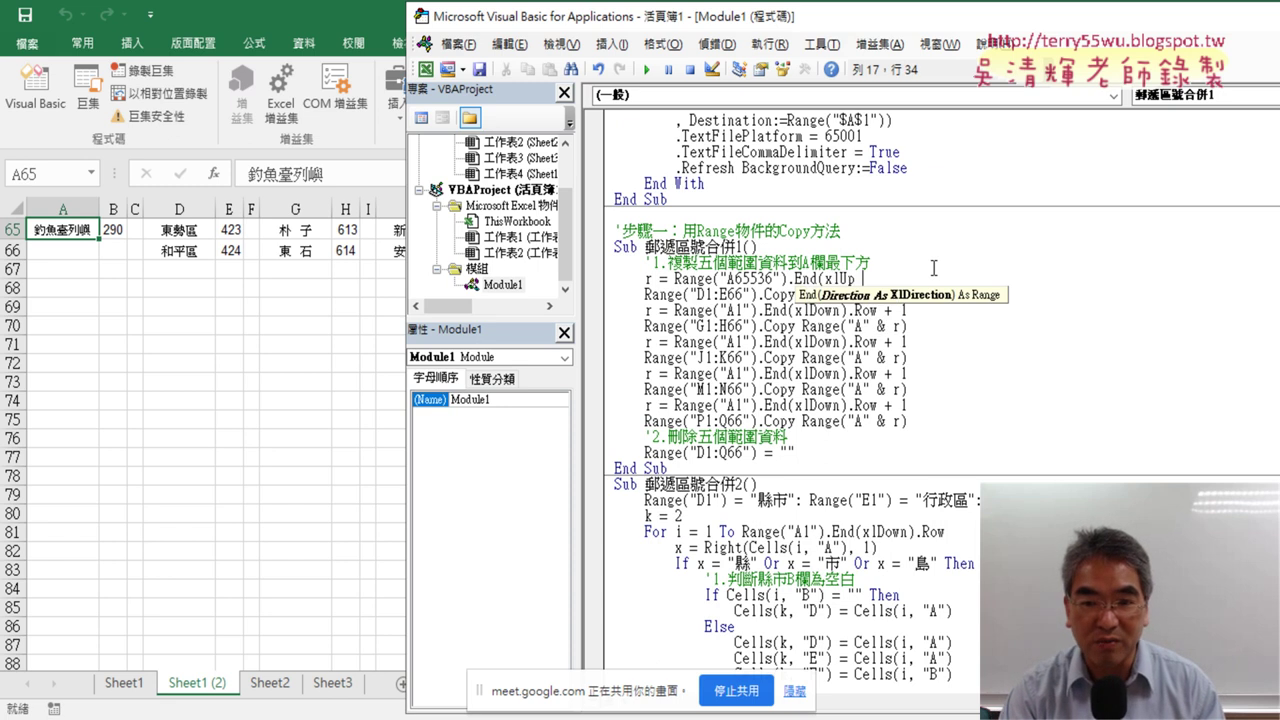
type(")")
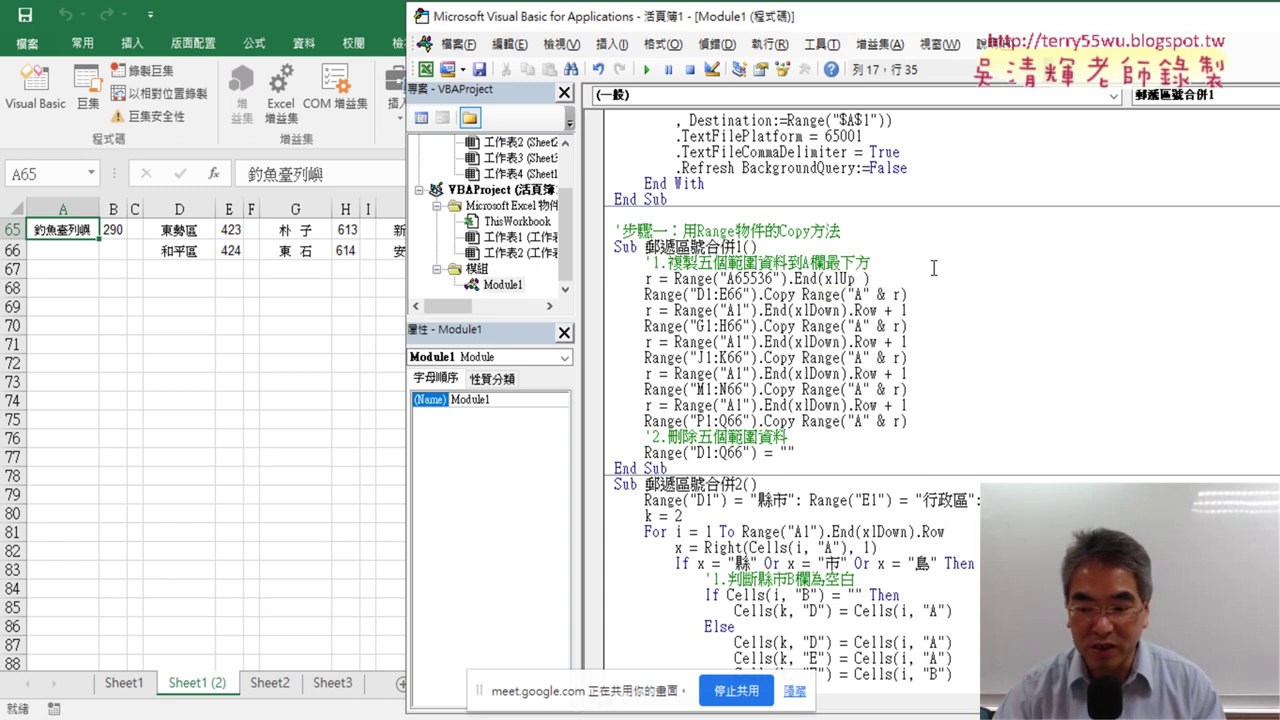
type(".")
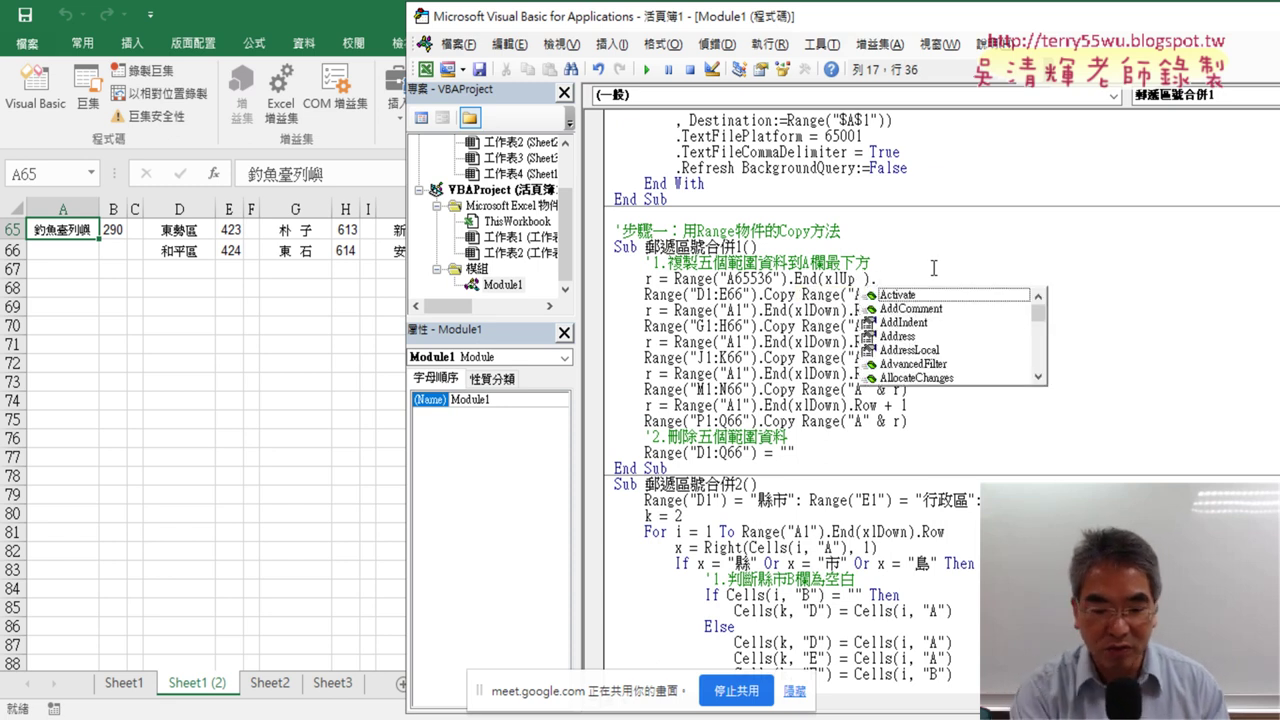
type("row+")
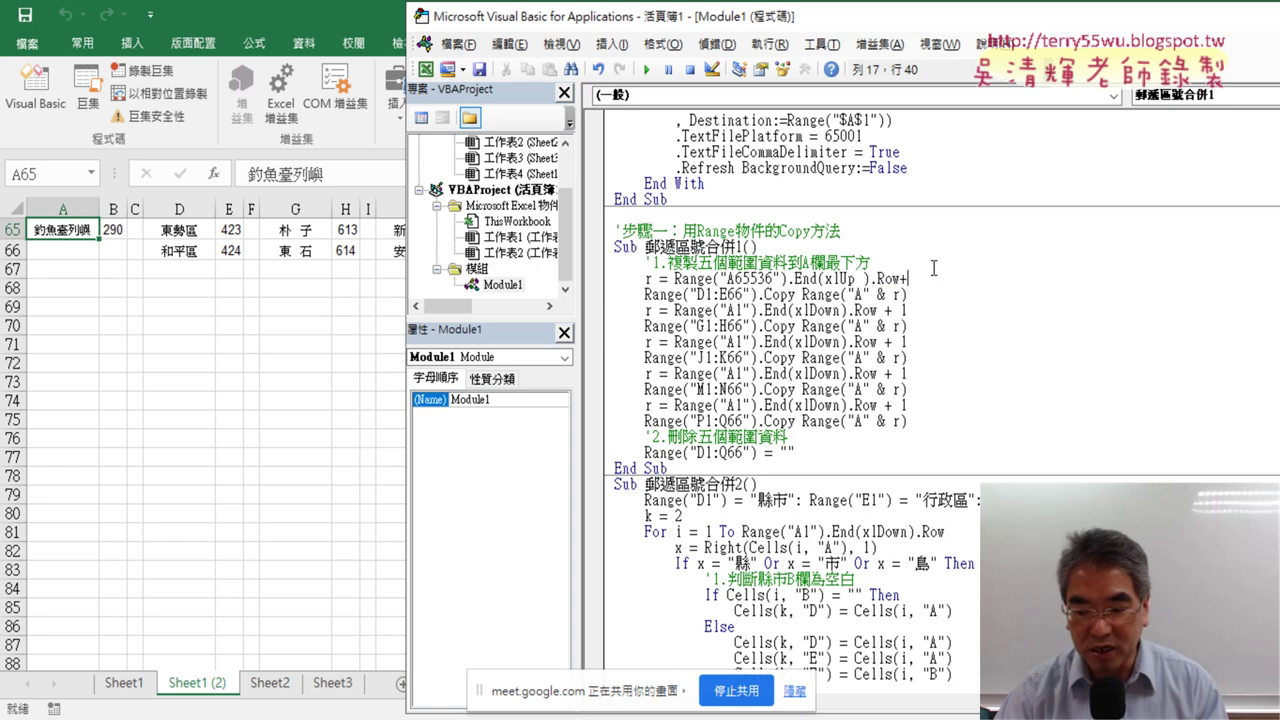
type("1")
key("Down")
key("Down")
key("Down")
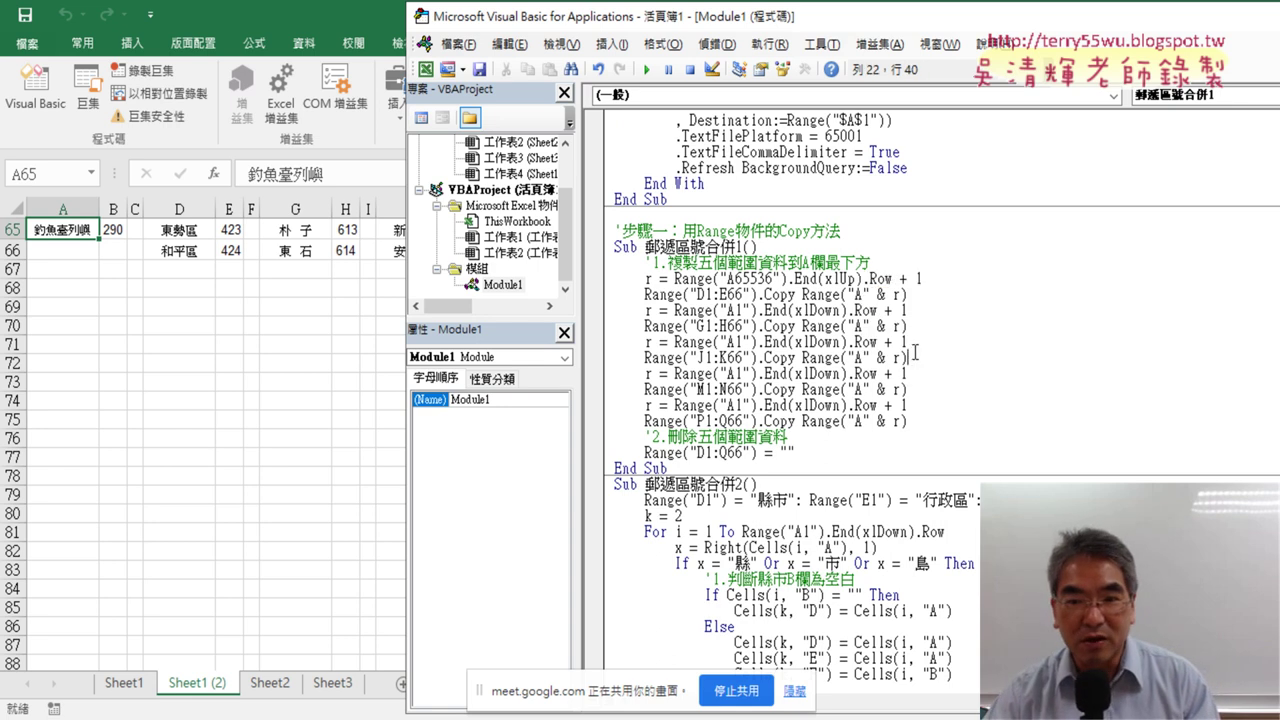
Paste that upward expression over the remaining four r lines and highlight End(xlUp).
left_click_drag(922, 280, 674, 280)
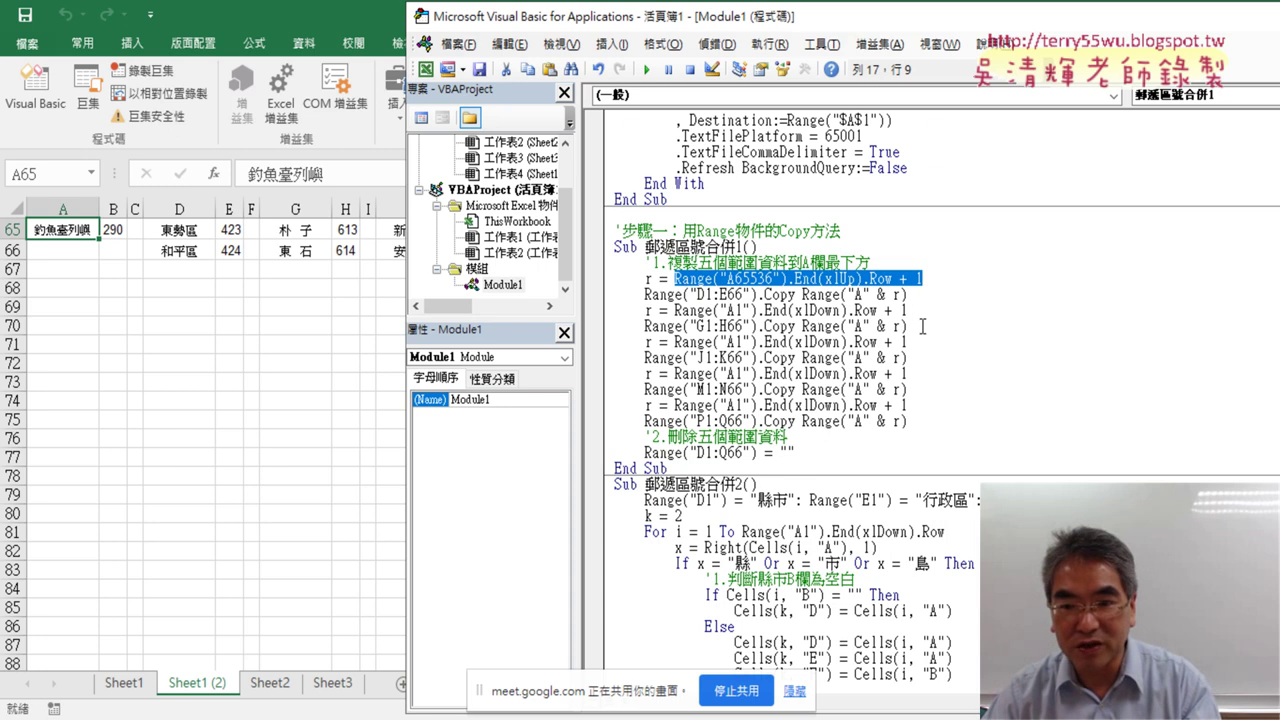
left_click_drag(908, 311, 675, 311)
type("Range(\"A65536\").End(xlUp).Row + 1")
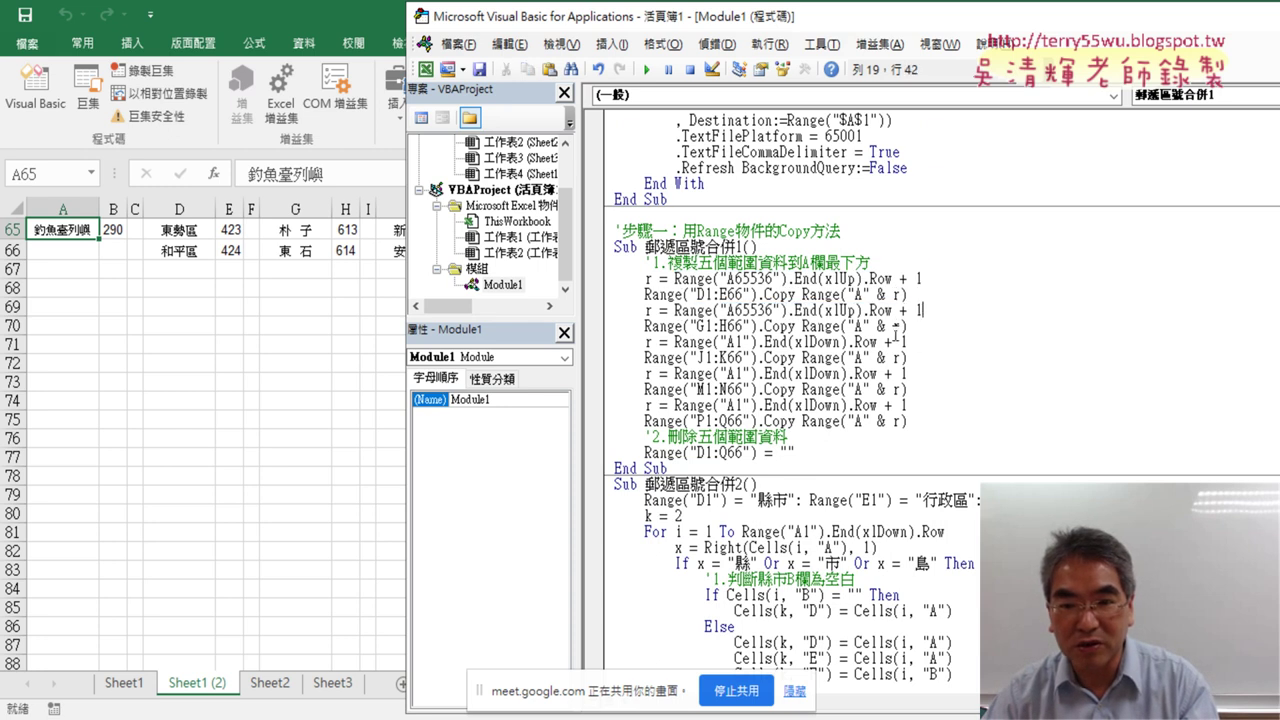
left_click_drag(908, 342, 674, 342)
type("ange(\"A65536\").End(xlUp).Row + 1")
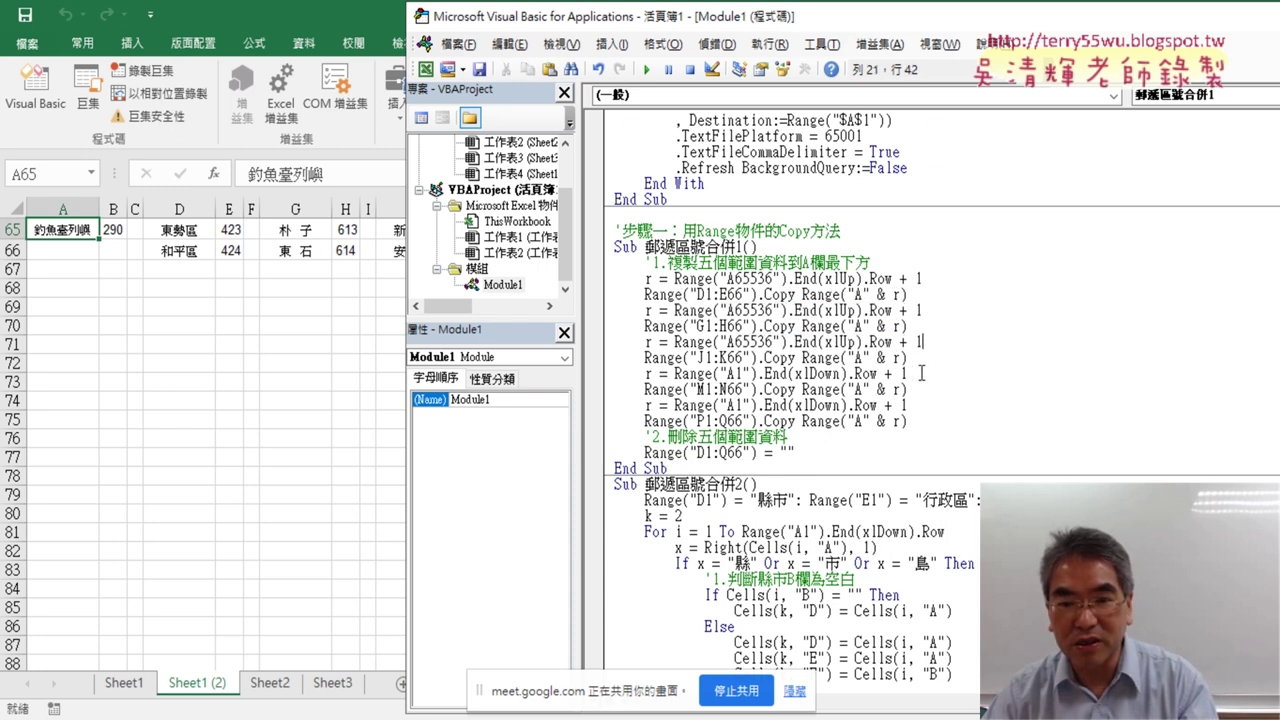
left_click_drag(908, 373, 674, 373)
type("Range(\"A65536\").End(xlUp).Row + 1")
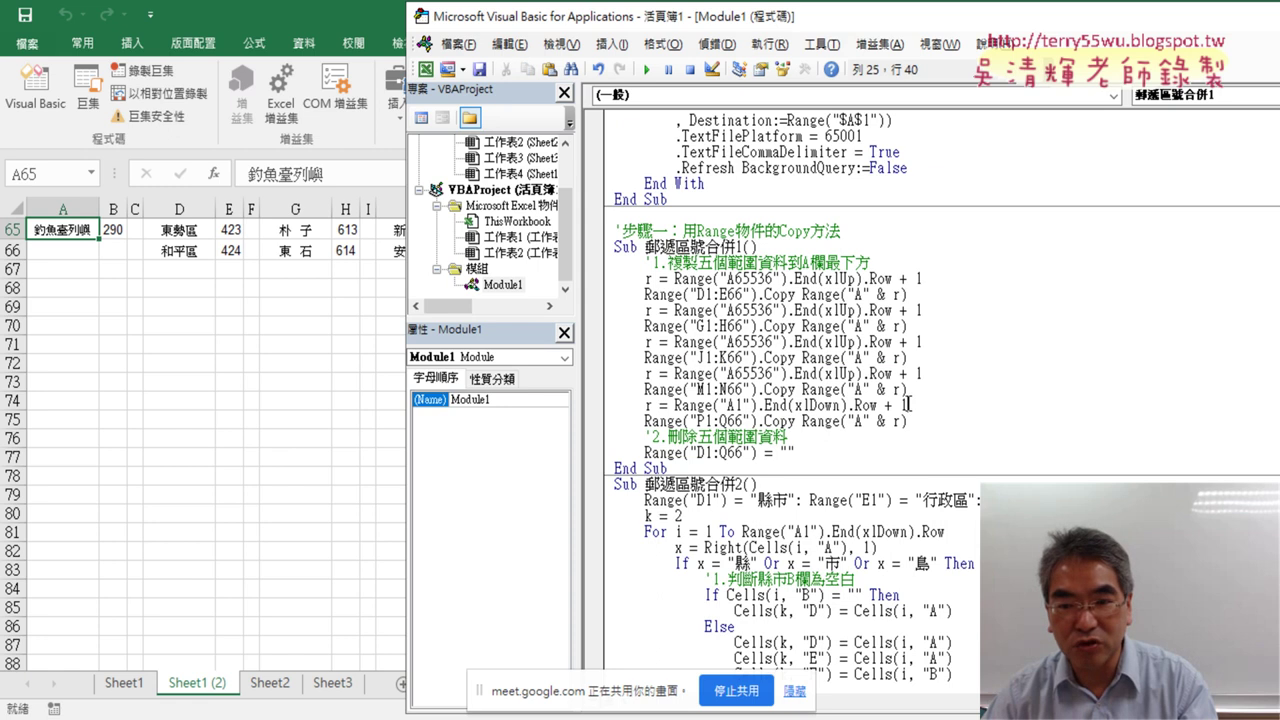
left_click_drag(908, 404, 678, 404)
type("Range(\"A65536\").End(xlUp).Row + 1")
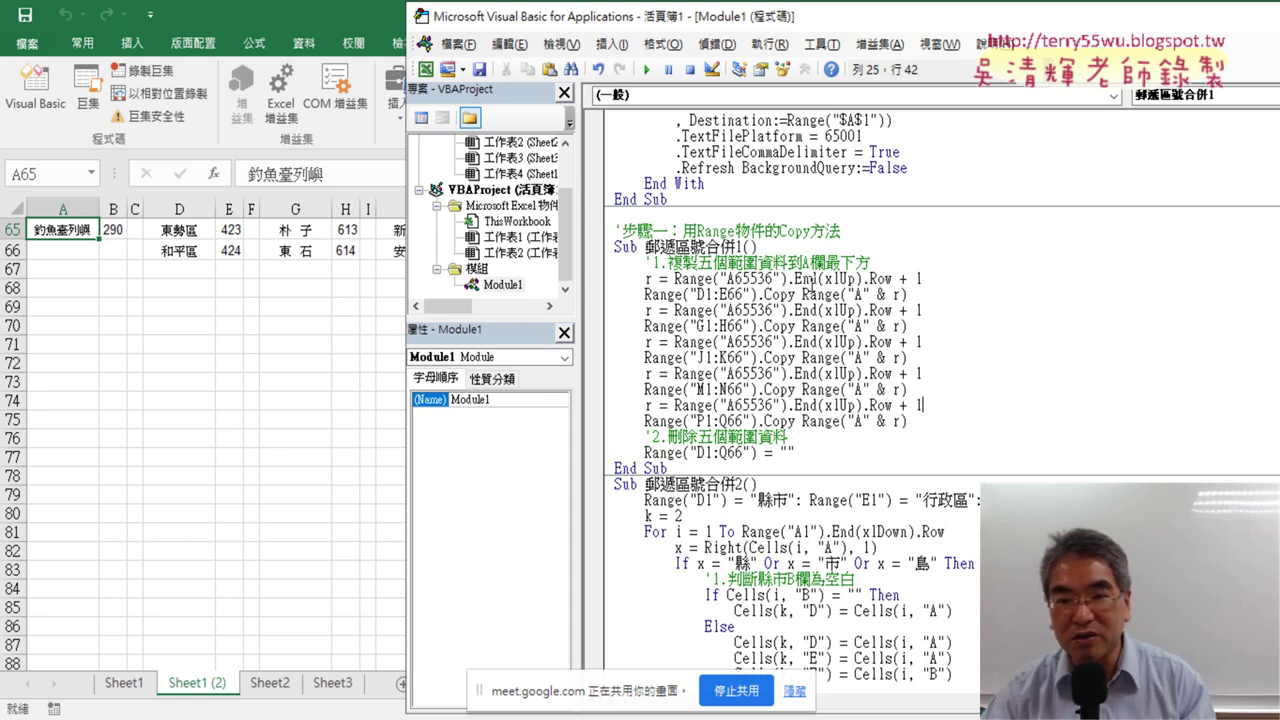
left_click_drag(795, 279, 863, 279)
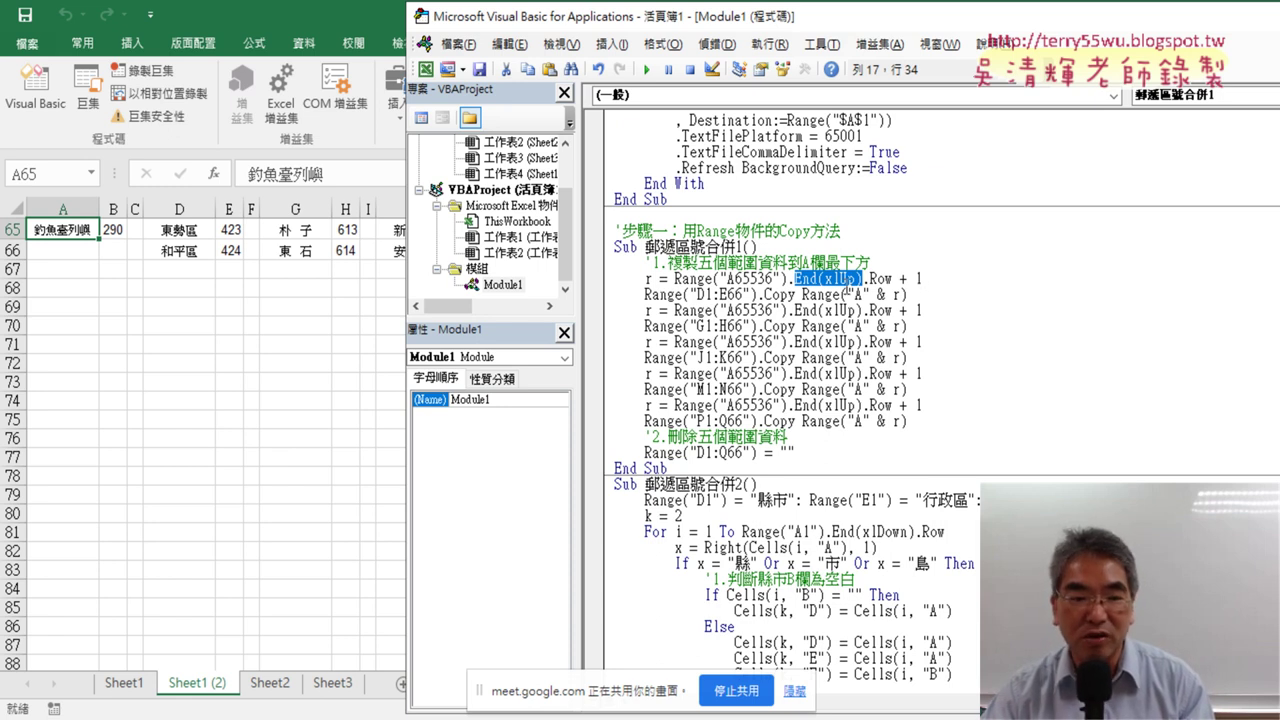
Set breakpoints on all five Copy lines, D1:E66 through P1:Q66, and start the macro.
left_click(594, 295)
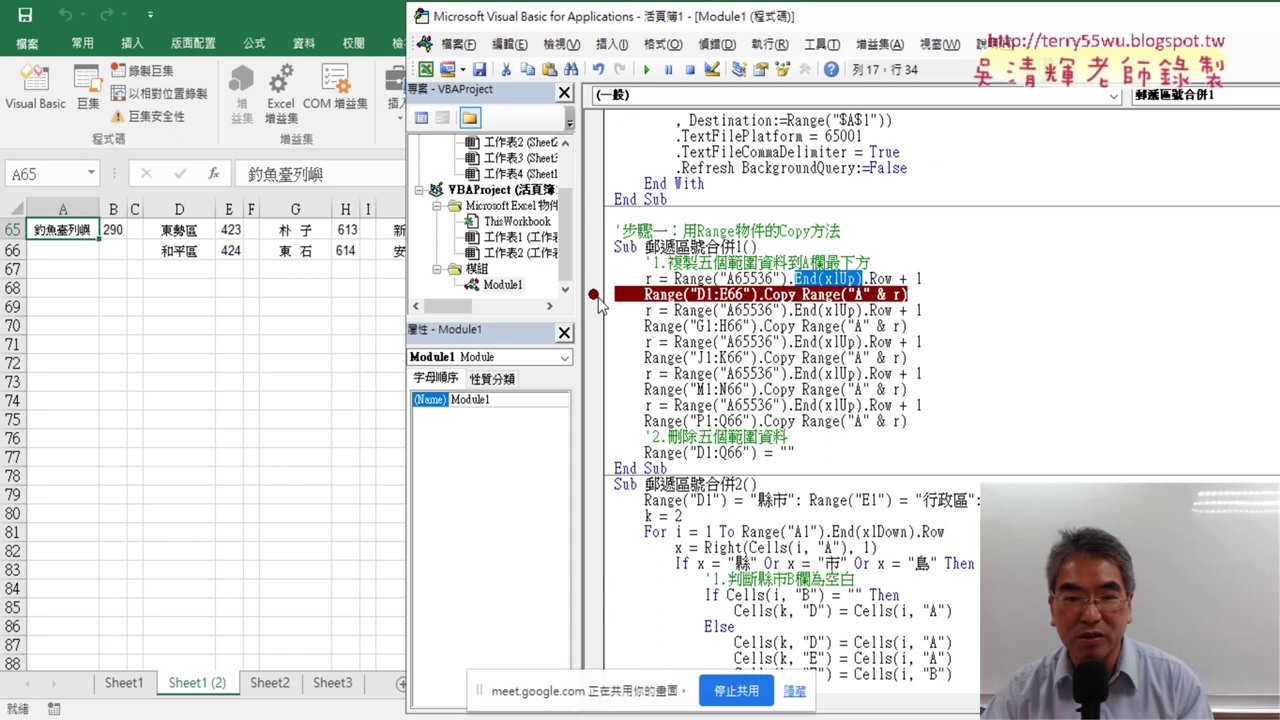
left_click(646, 70)
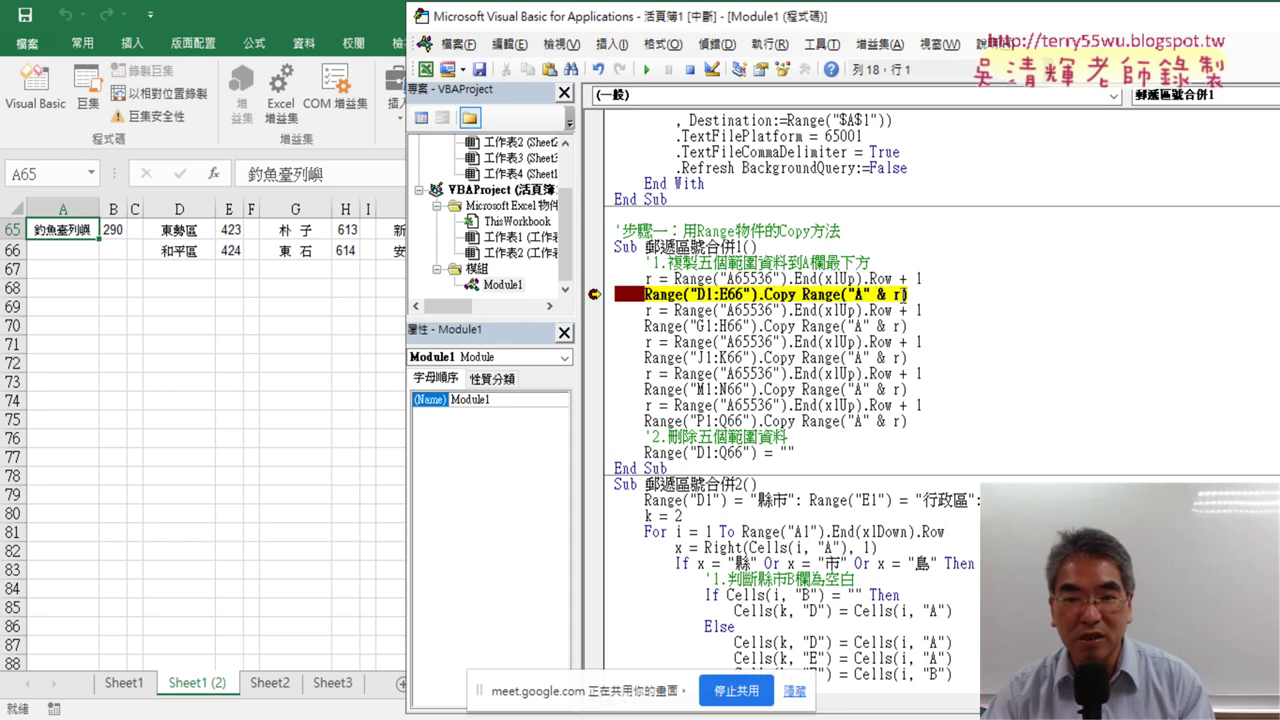
mouse_move(904, 295)
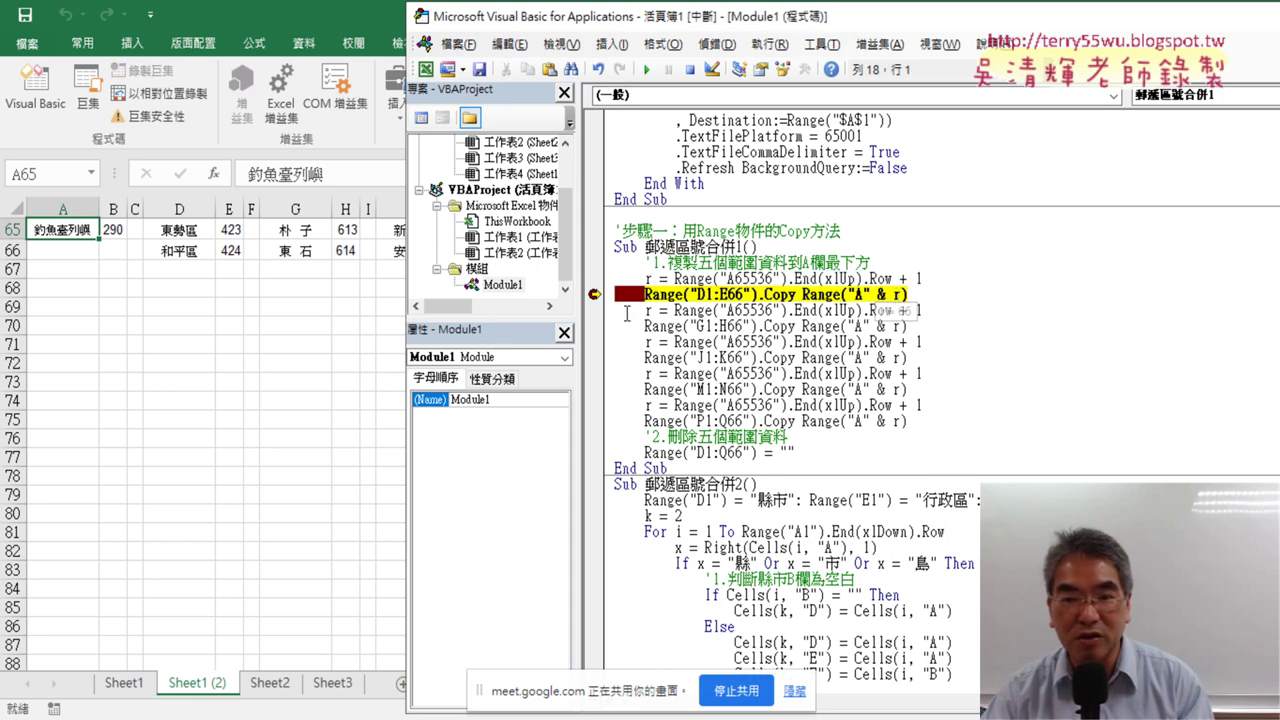
left_click(593, 326)
left_click(593, 357)
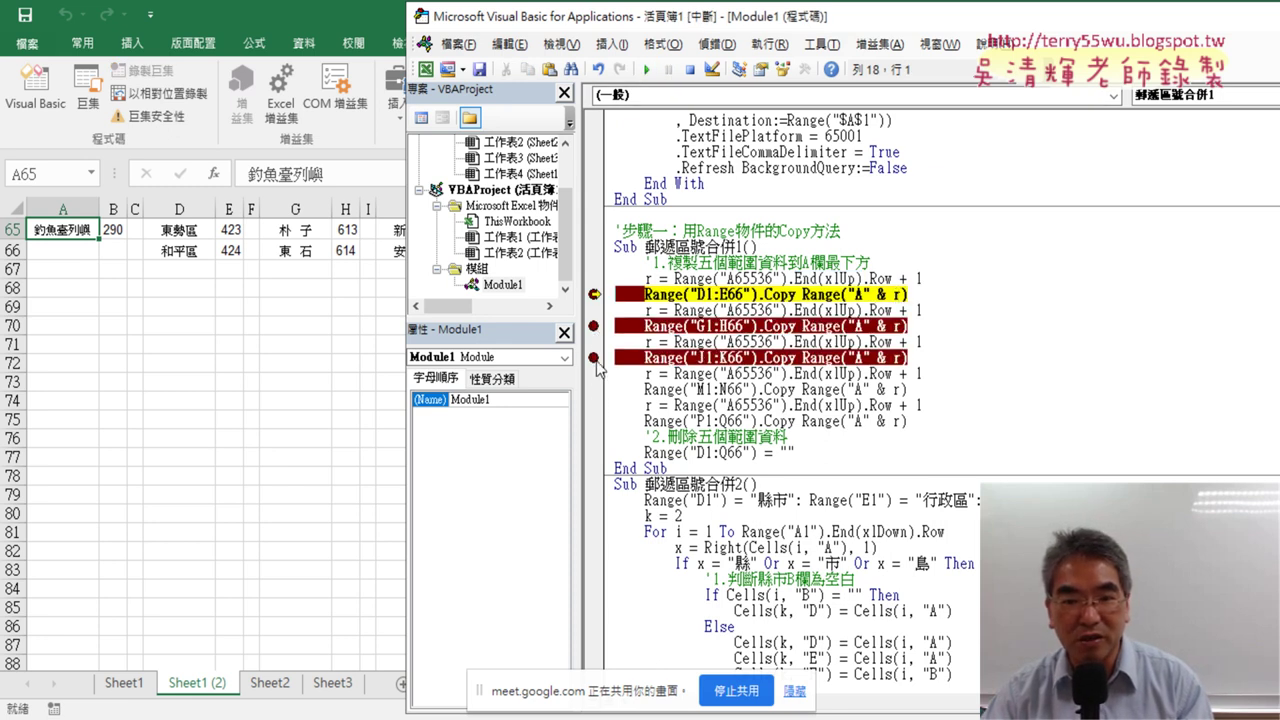
left_click(593, 389)
left_click(593, 421)
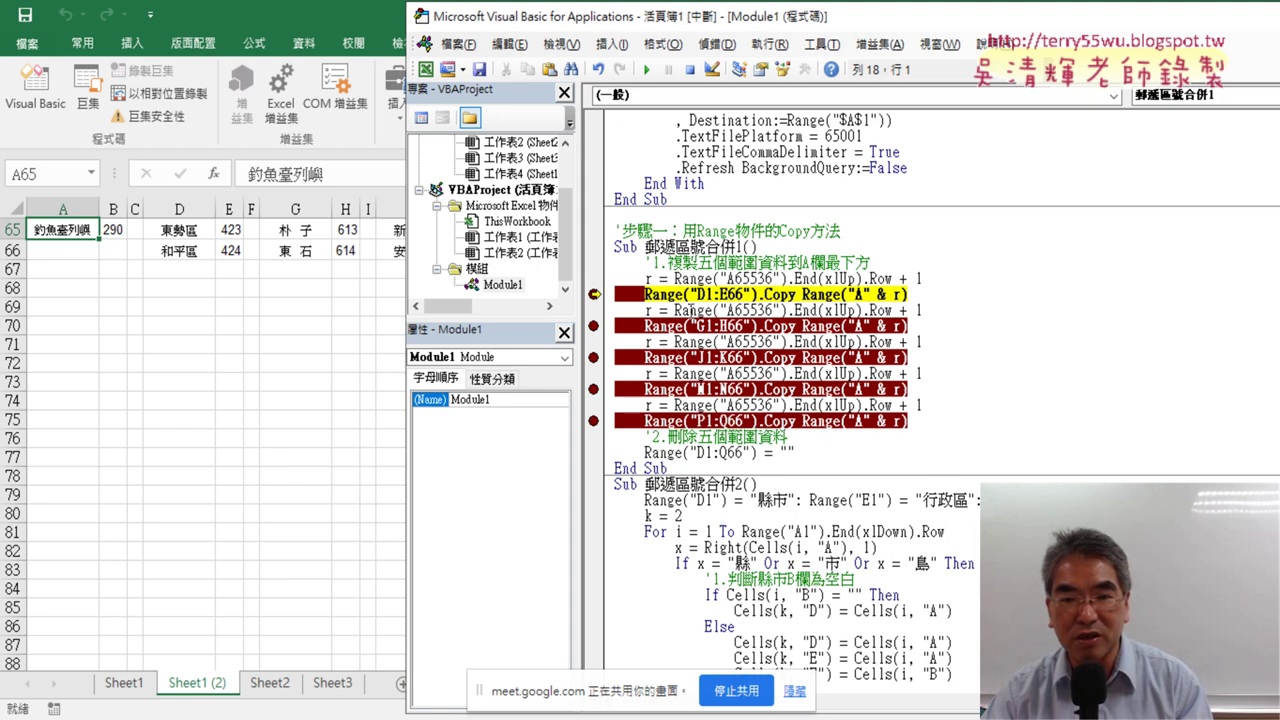
Continue past each Copy breakpoint until the macro finishes.
left_click(647, 70)
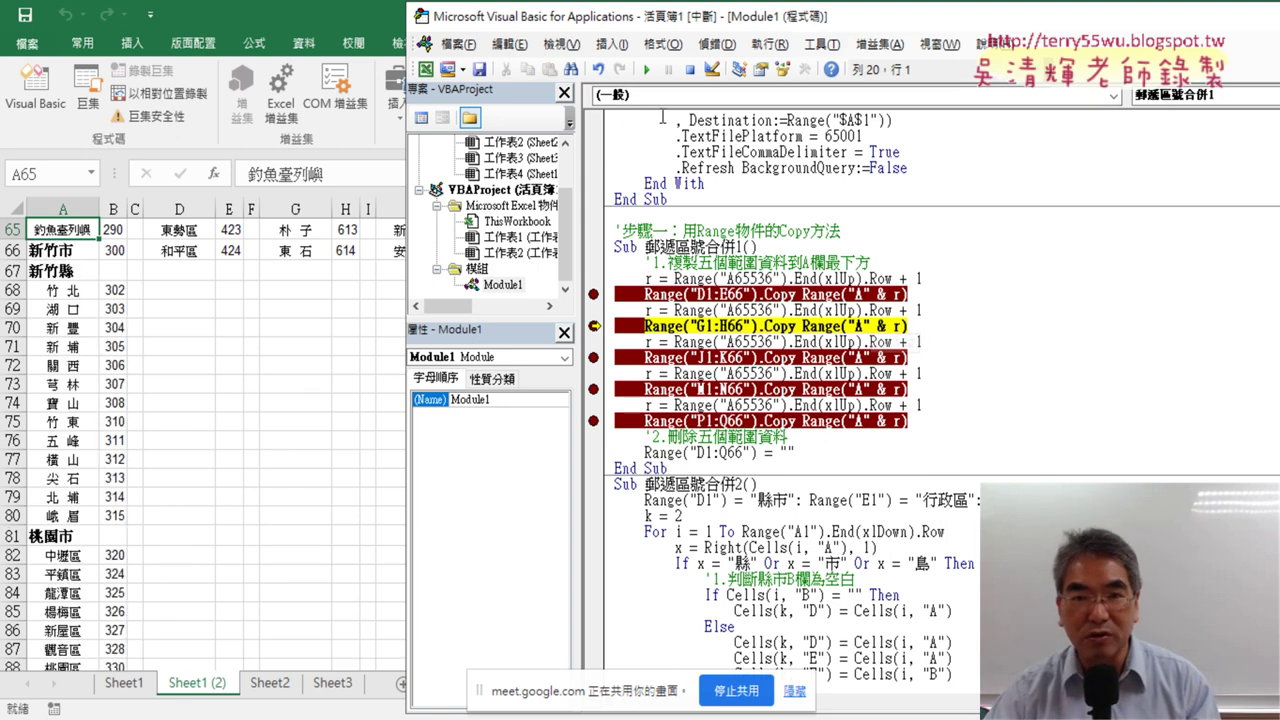
left_click(647, 70)
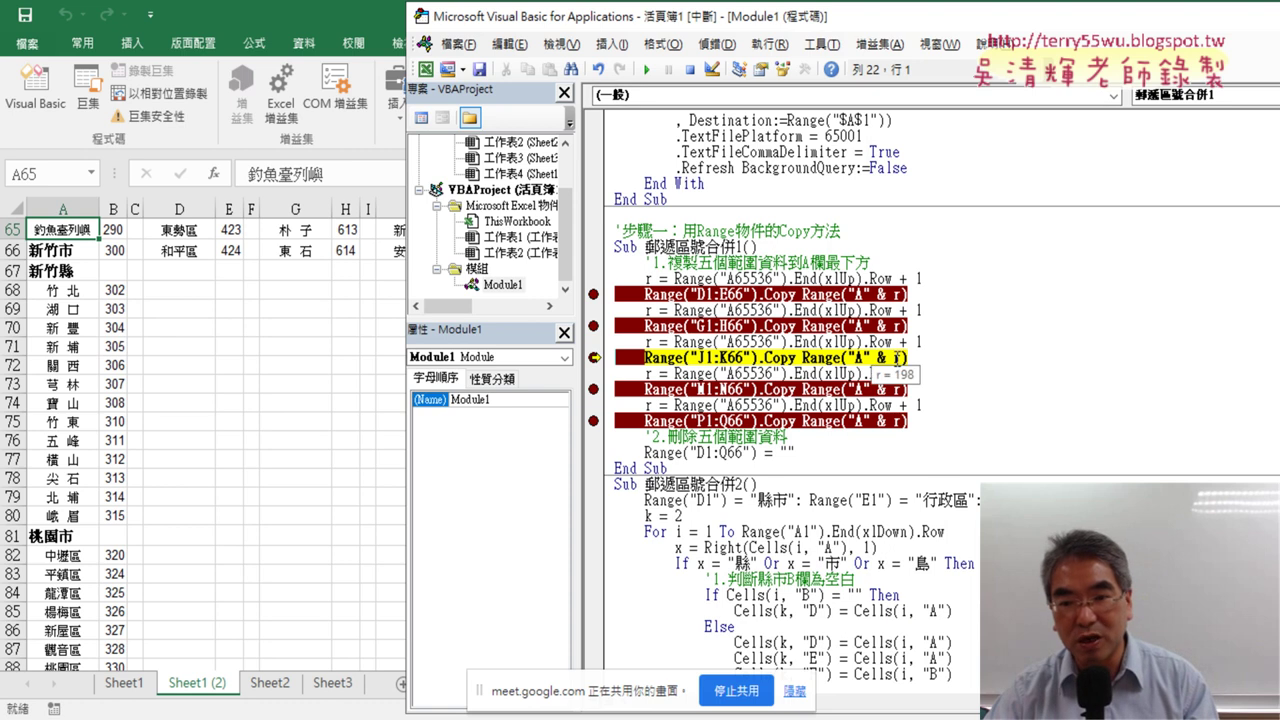
left_click(647, 70)
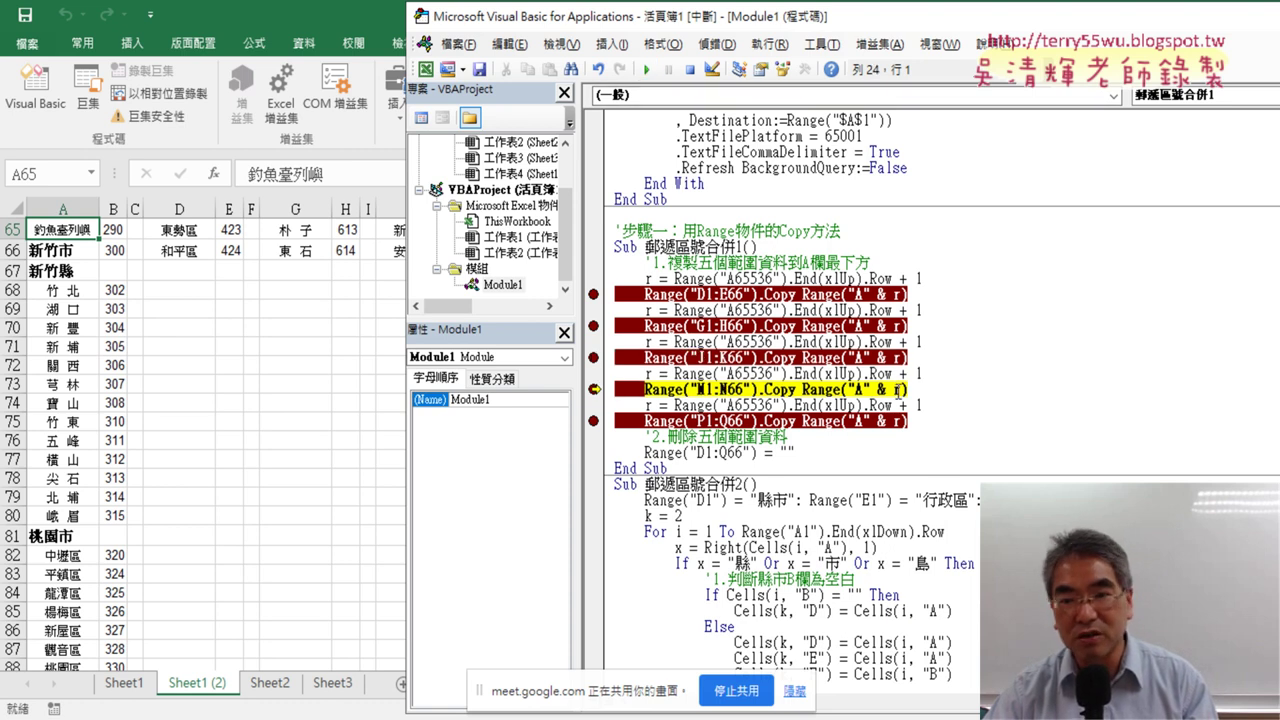
left_click(647, 70)
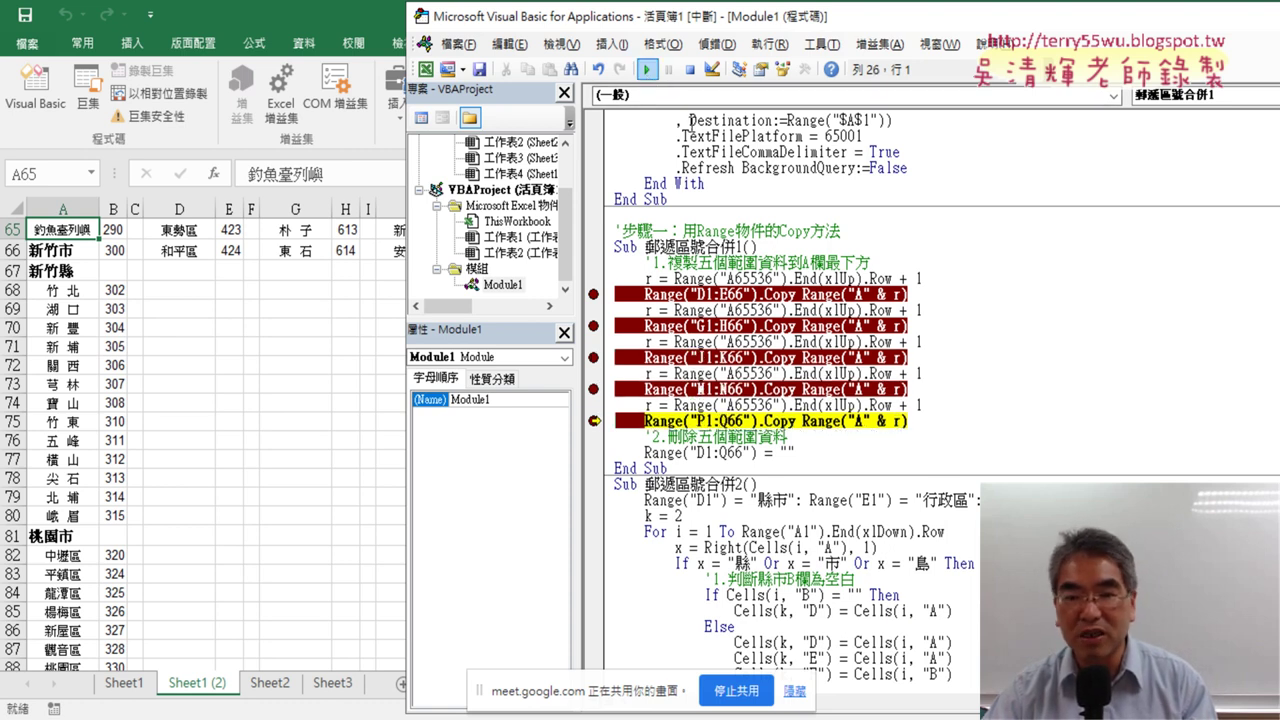
key("F5")
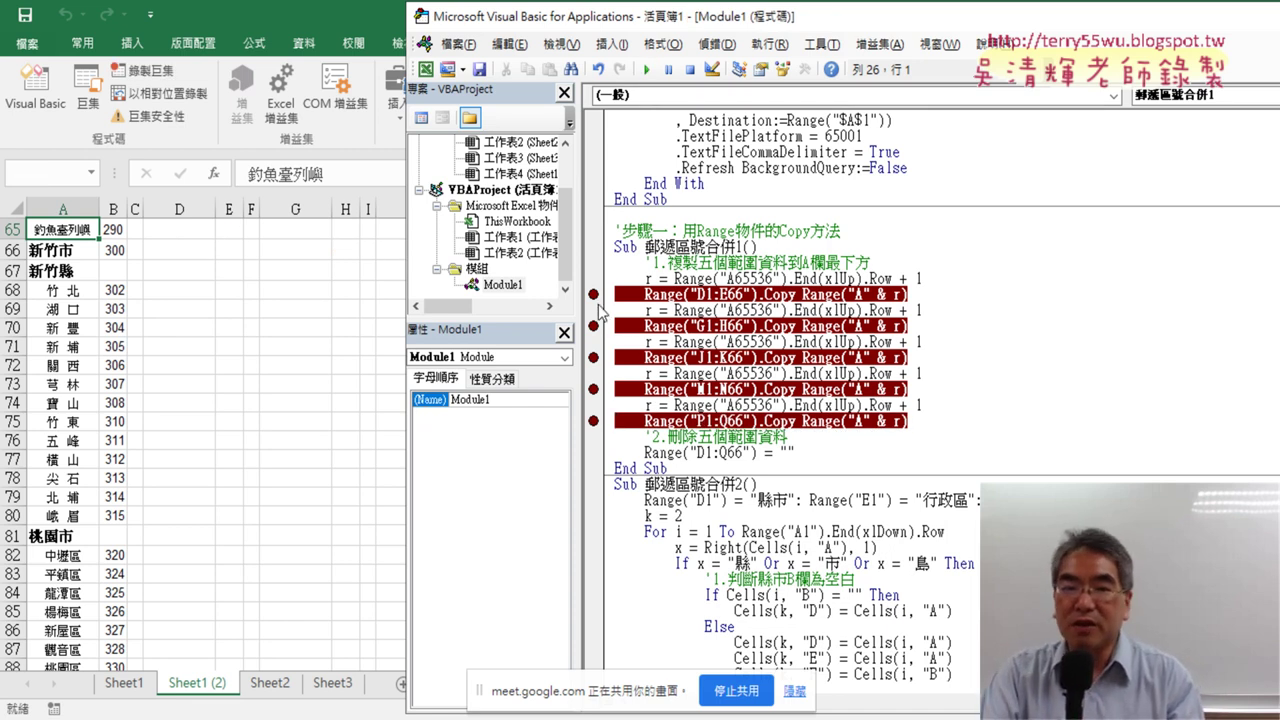
Remove the breakpoints from all five Copy lines.
left_click(594, 294)
left_click(594, 326)
left_click(594, 357)
left_click(594, 389)
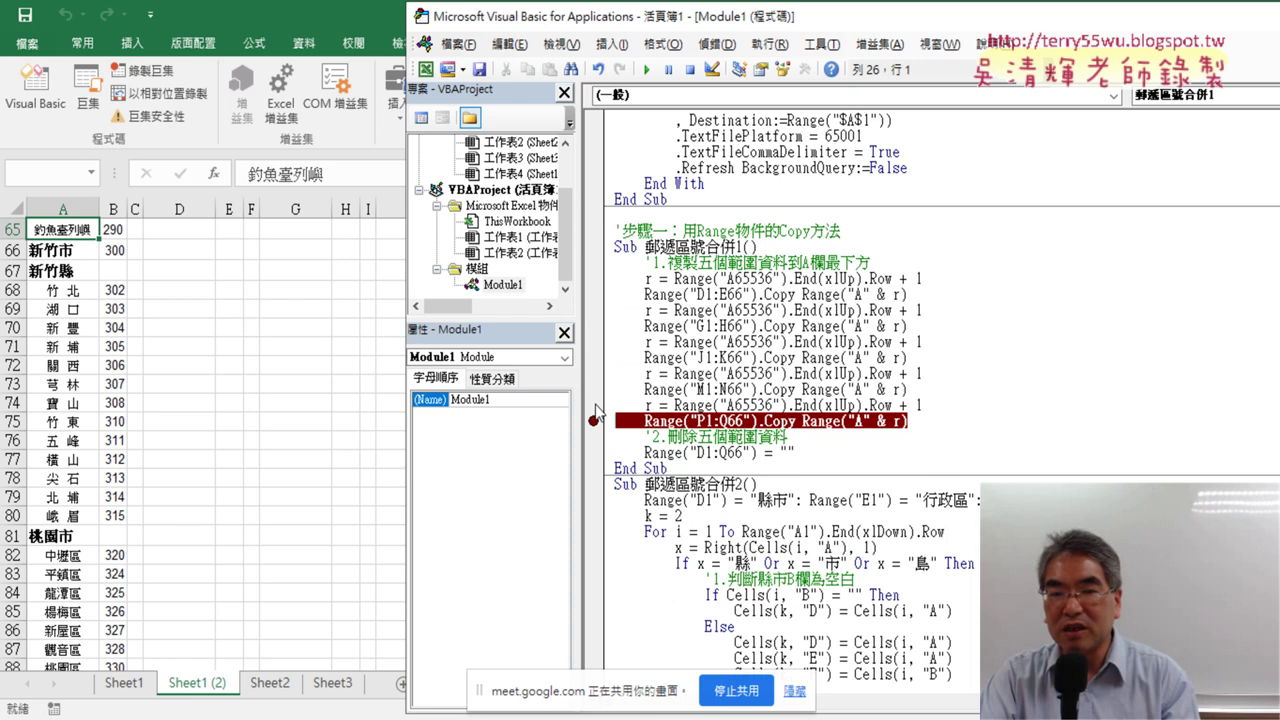
left_click(594, 420)
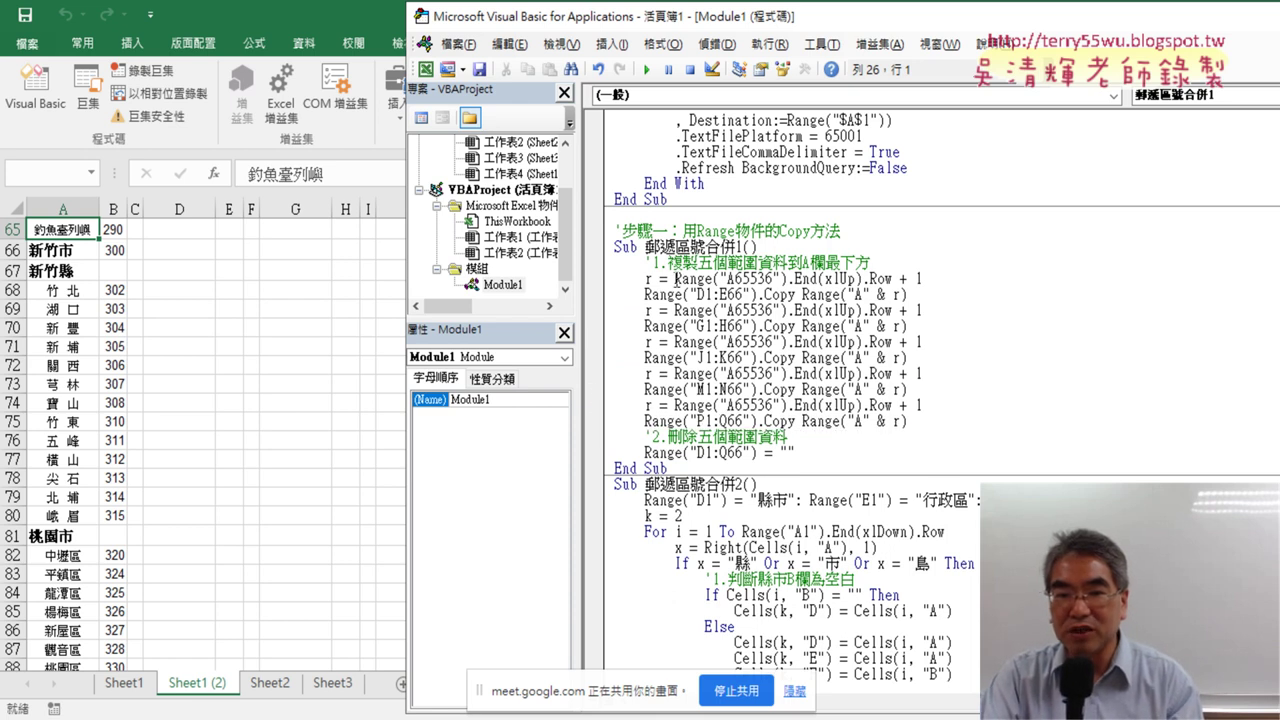
Point out A65536 in the code, then confirm column A ends at row 389 and the sheet at 65536.
left_click_drag(674, 279, 890, 281)
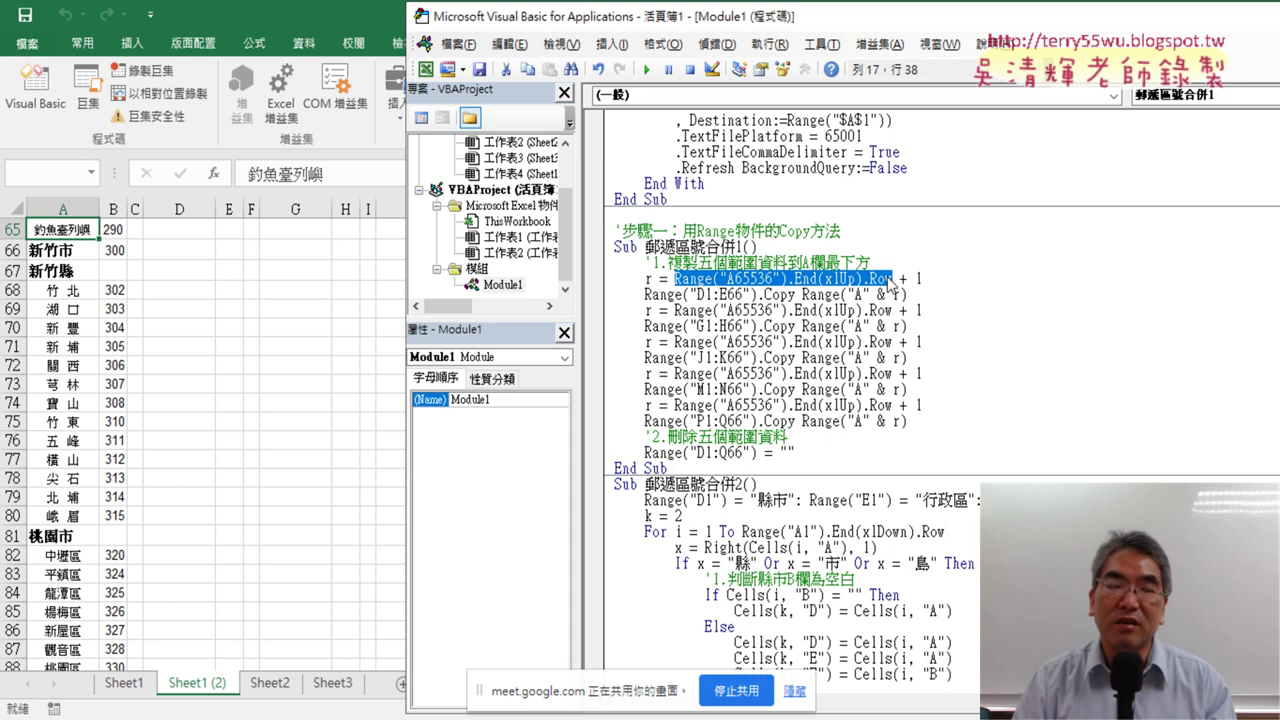
left_click_drag(773, 279, 742, 279)
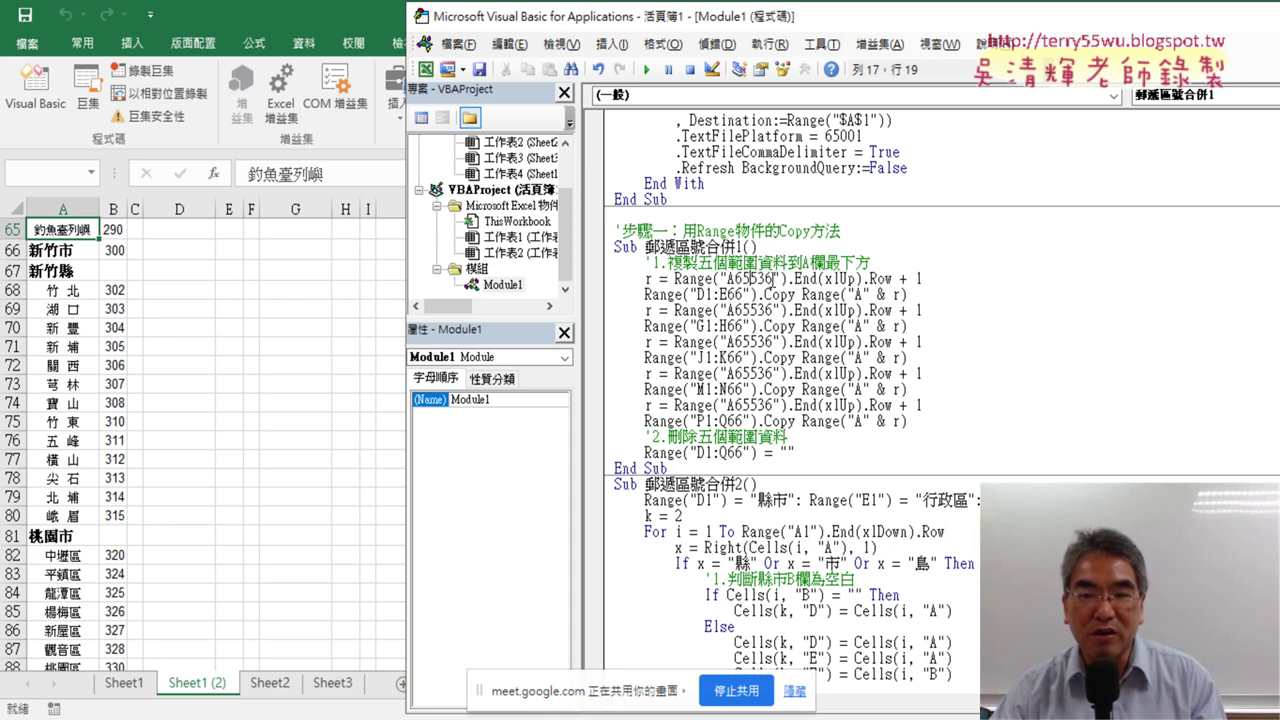
left_click(94, 278)
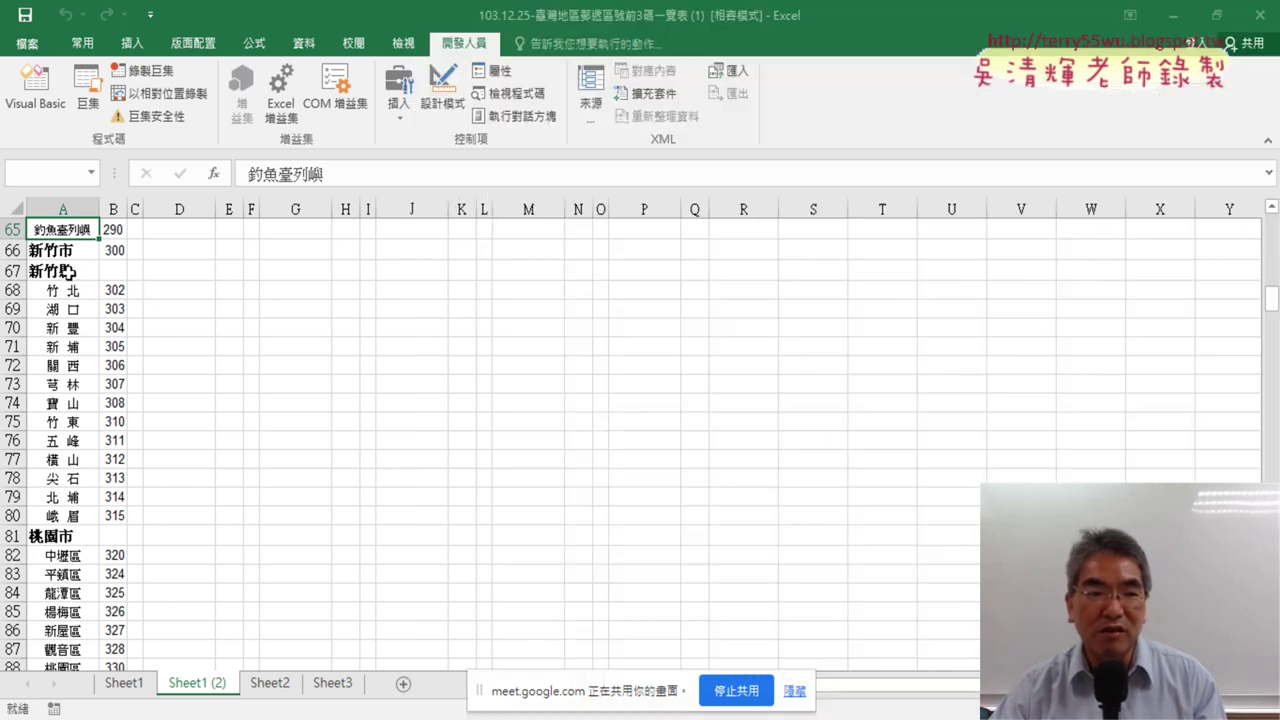
key("ctrl+Down")
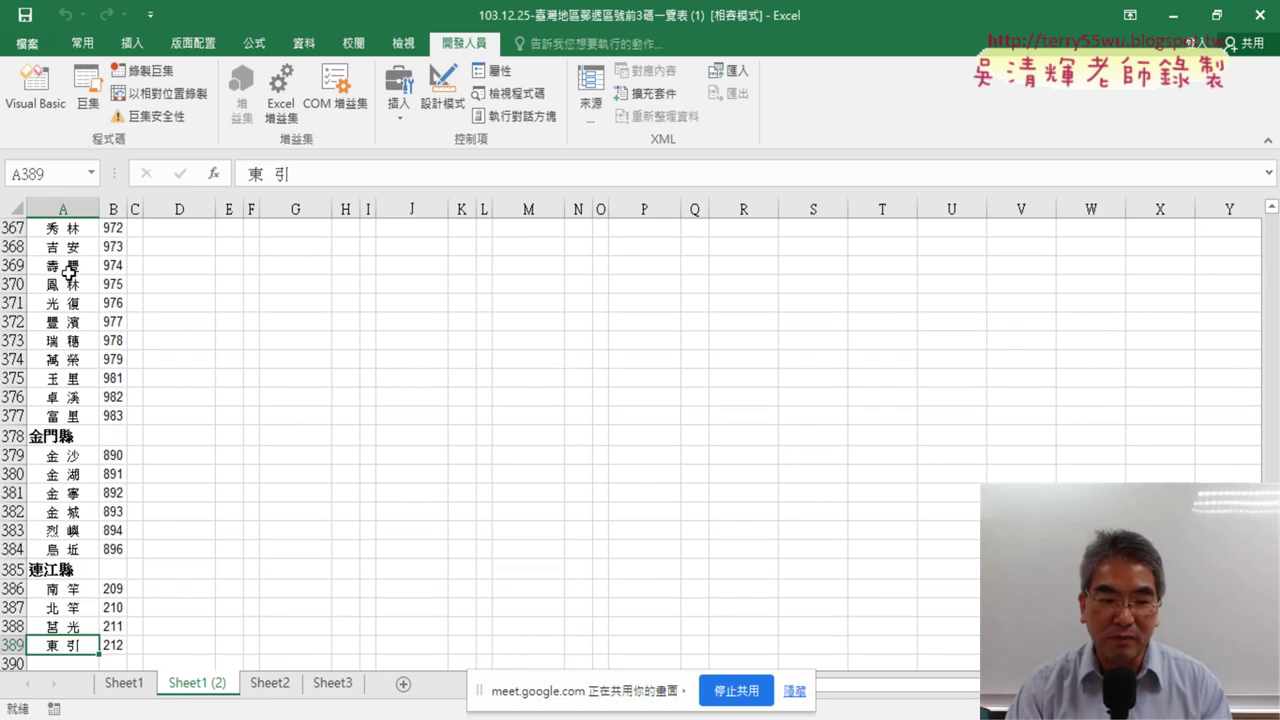
key("ctrl+Down")
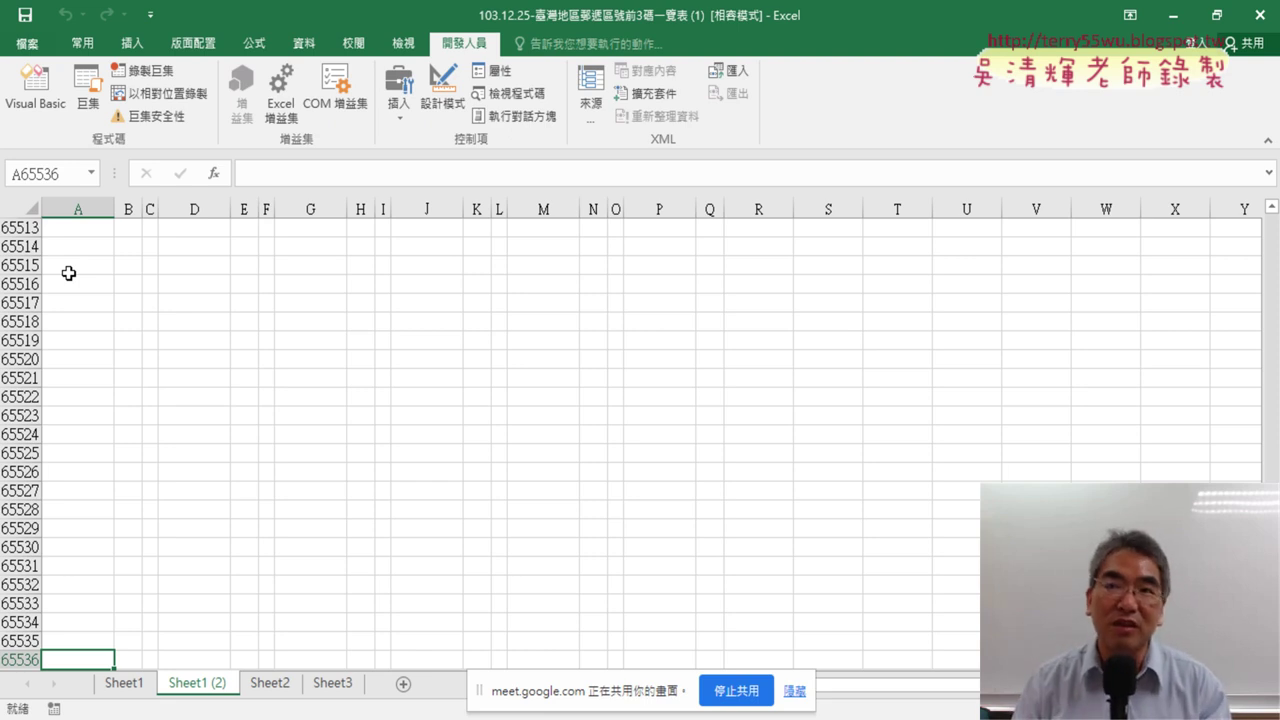
left_click(35, 85)
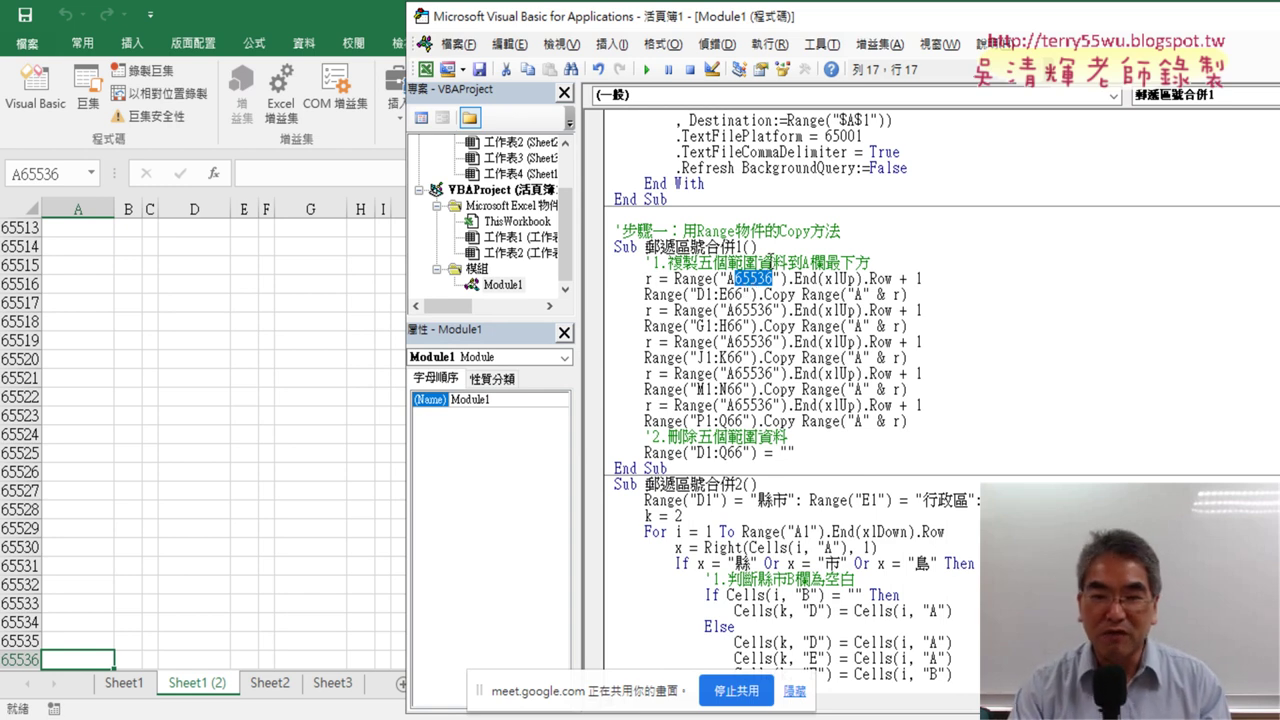
Change the first r line to Range("A" & Rows.Count).End(xlUp).Row + 1 and highlight Rows.Count.
key("Delete")
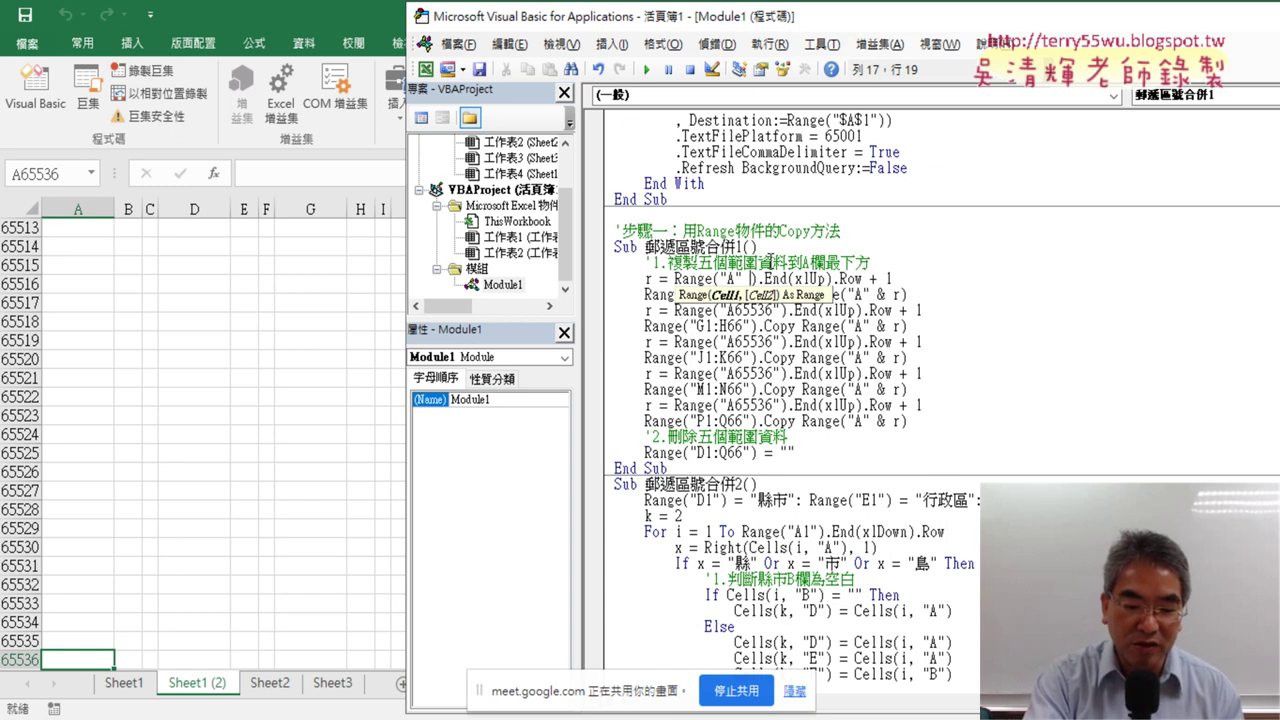
type("& r")
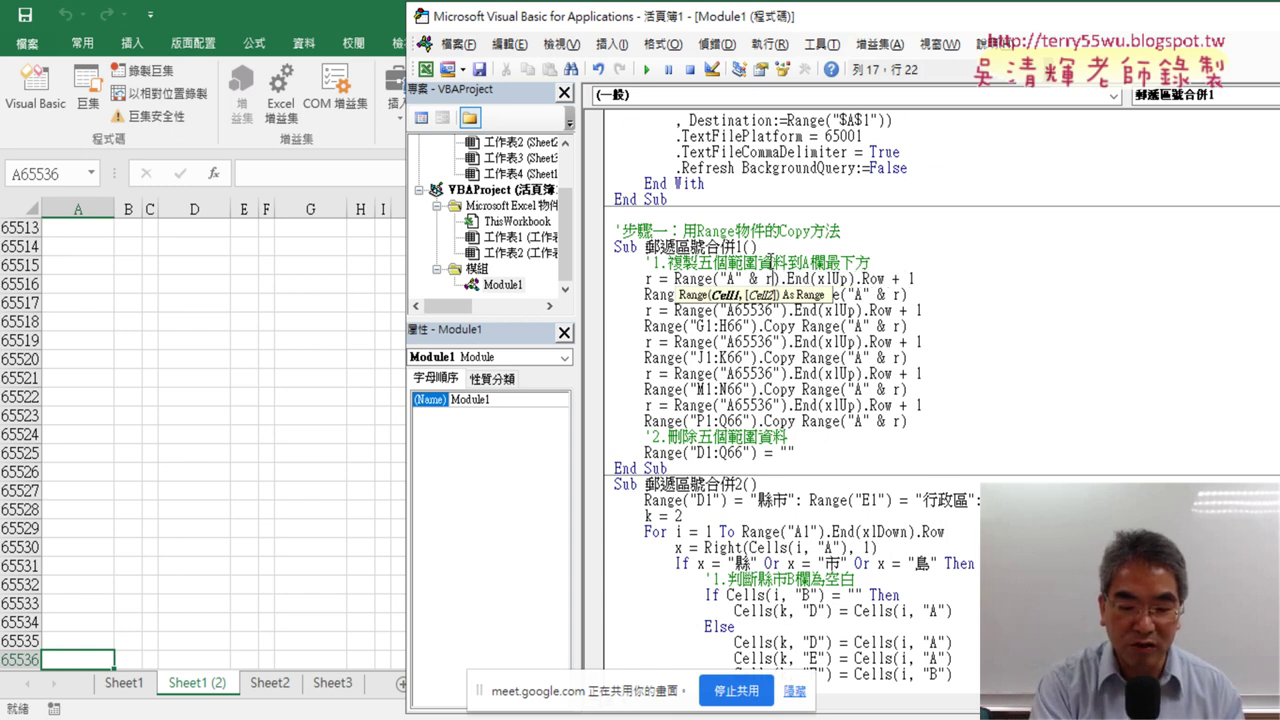
type("ows")
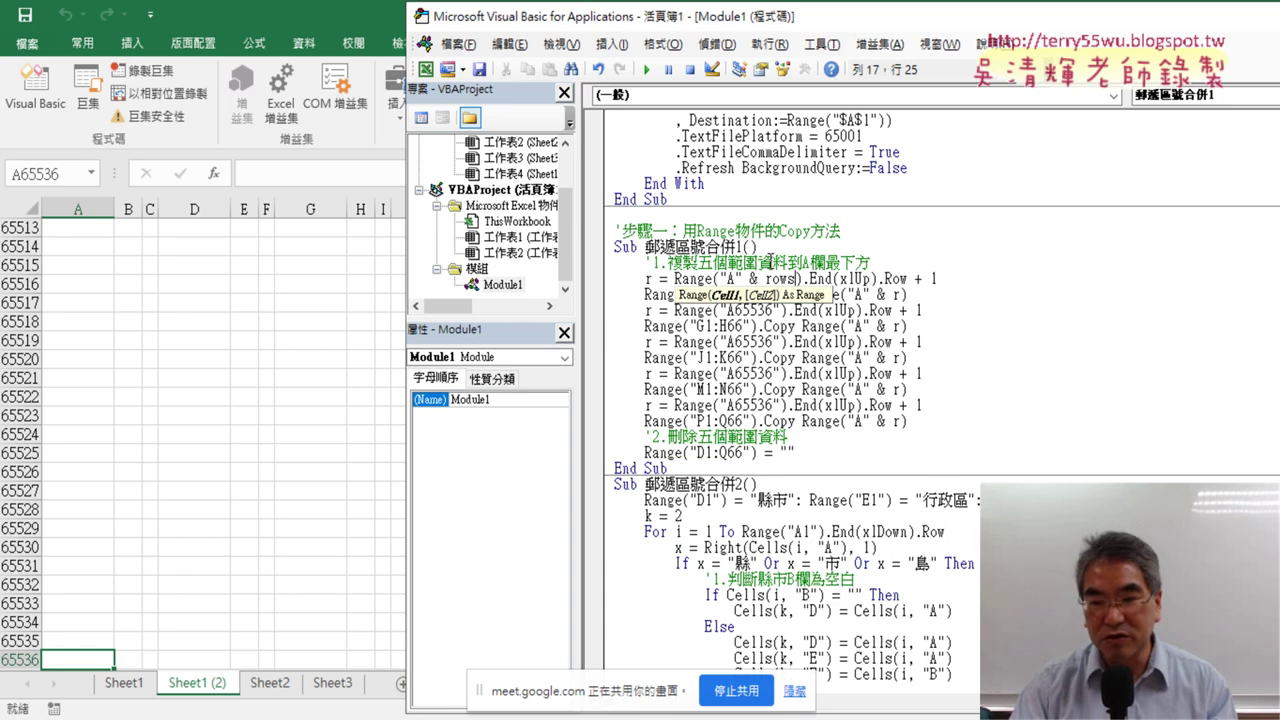
type(".co")
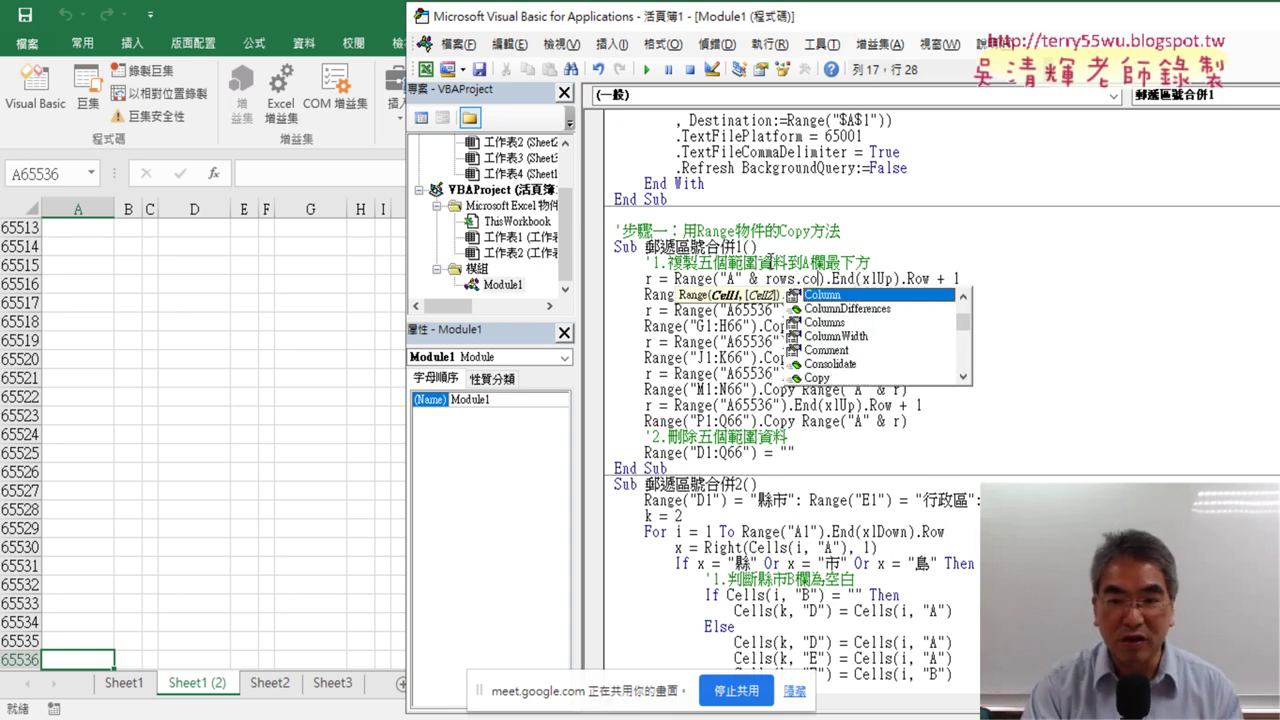
key("Down")
key("Down")
key("Down")
key("Down")
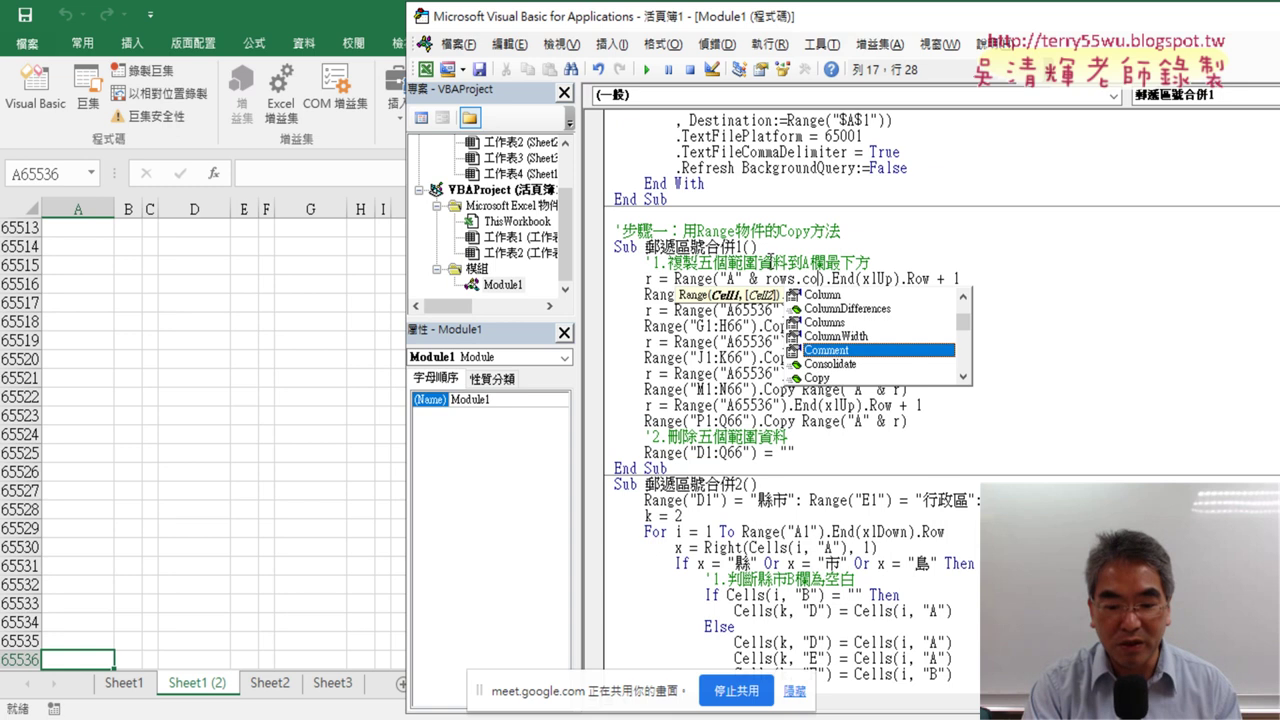
type("unt")
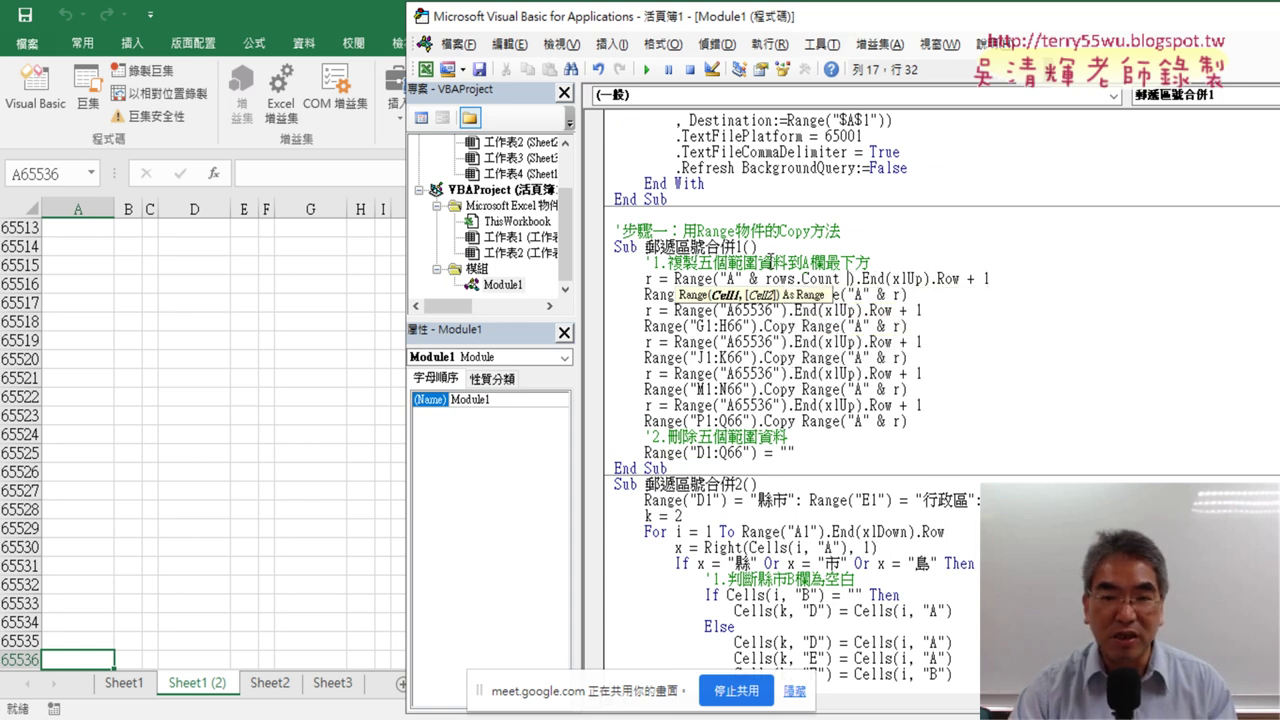
key("Down")
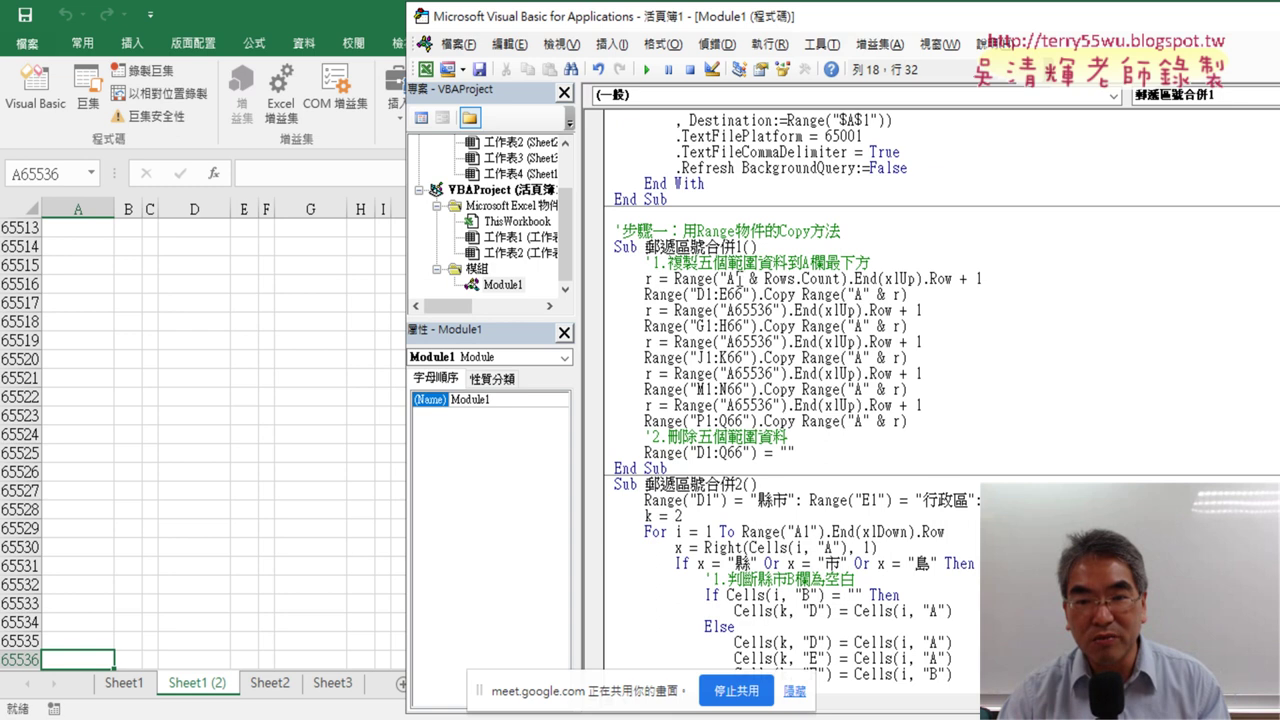
left_click(761, 279)
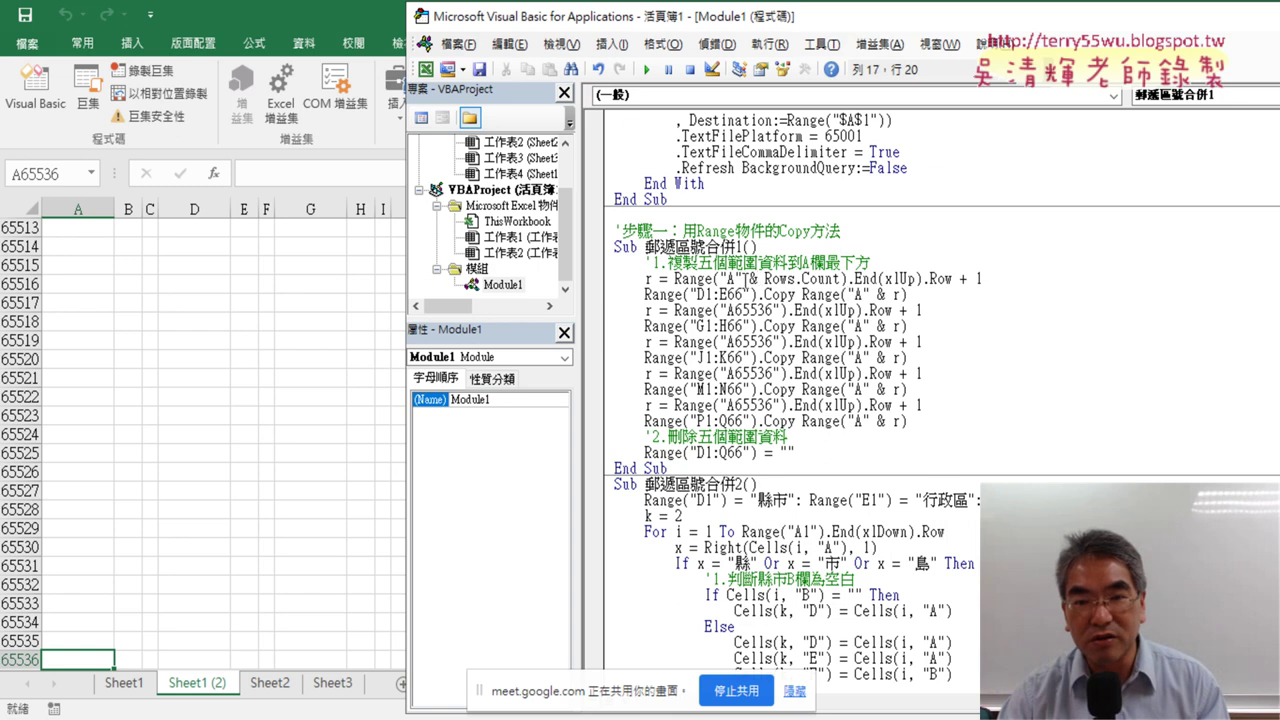
left_click_drag(745, 279, 836, 279)
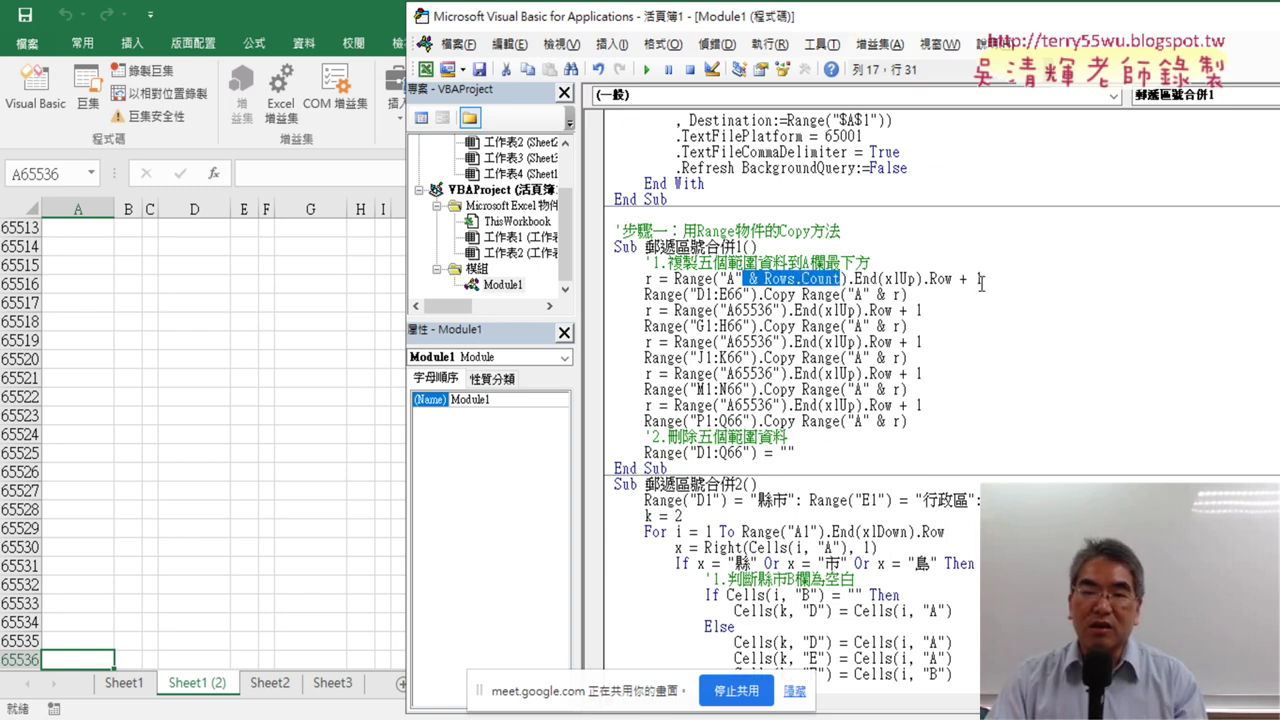
left_click(864, 295)
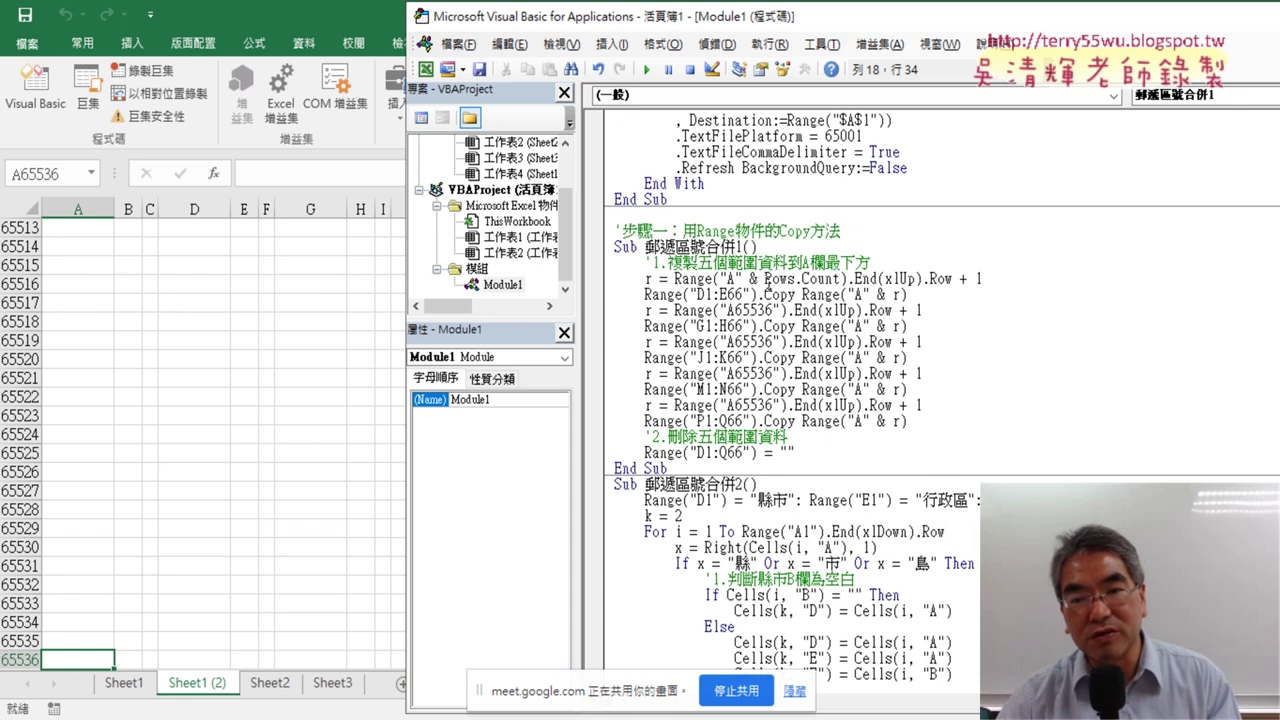
double_click(779, 279)
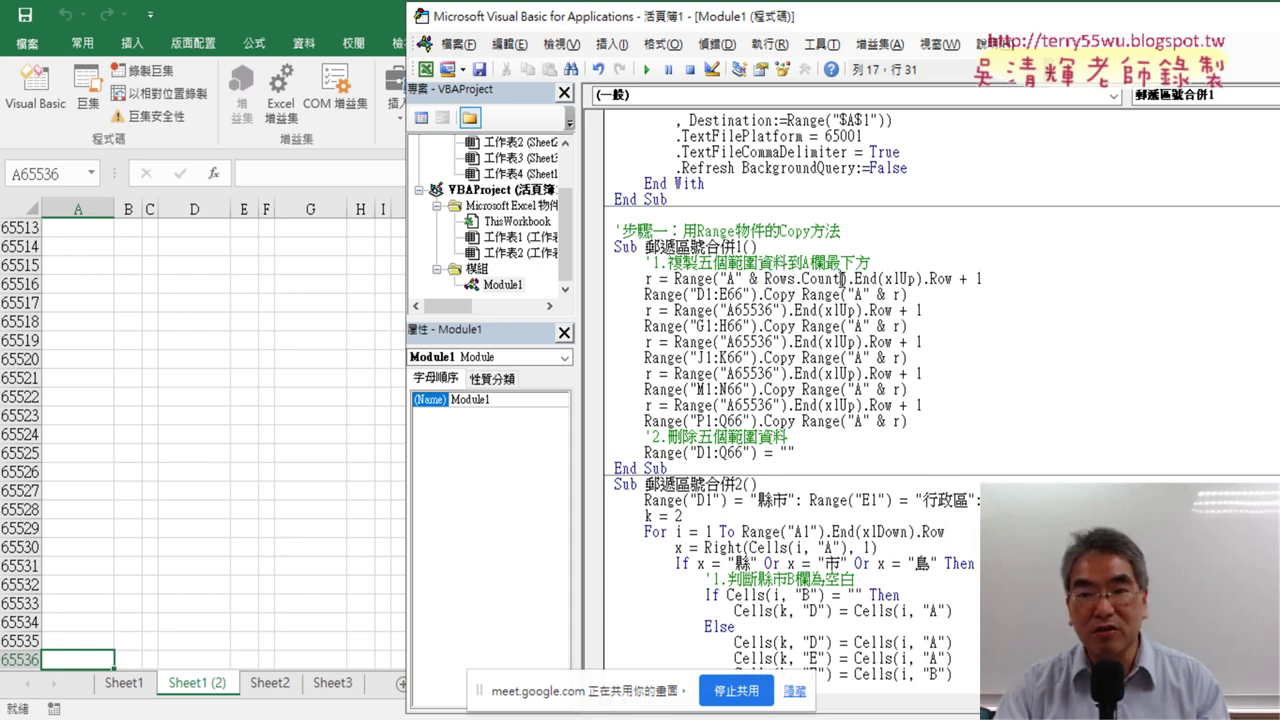
left_click_drag(840, 280, 796, 280)
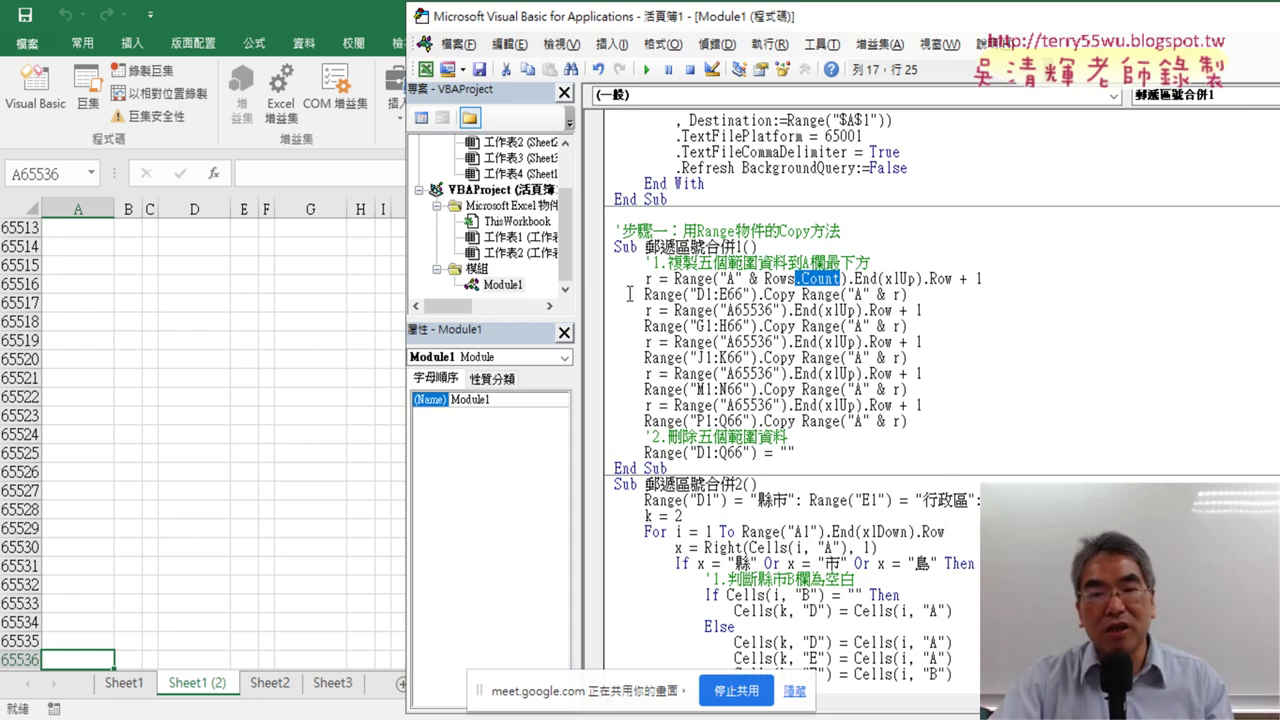
Break at Range("D1:E66").Copy, run the macro, and inspect Rows.Count showing 65536.
left_click(598, 296)
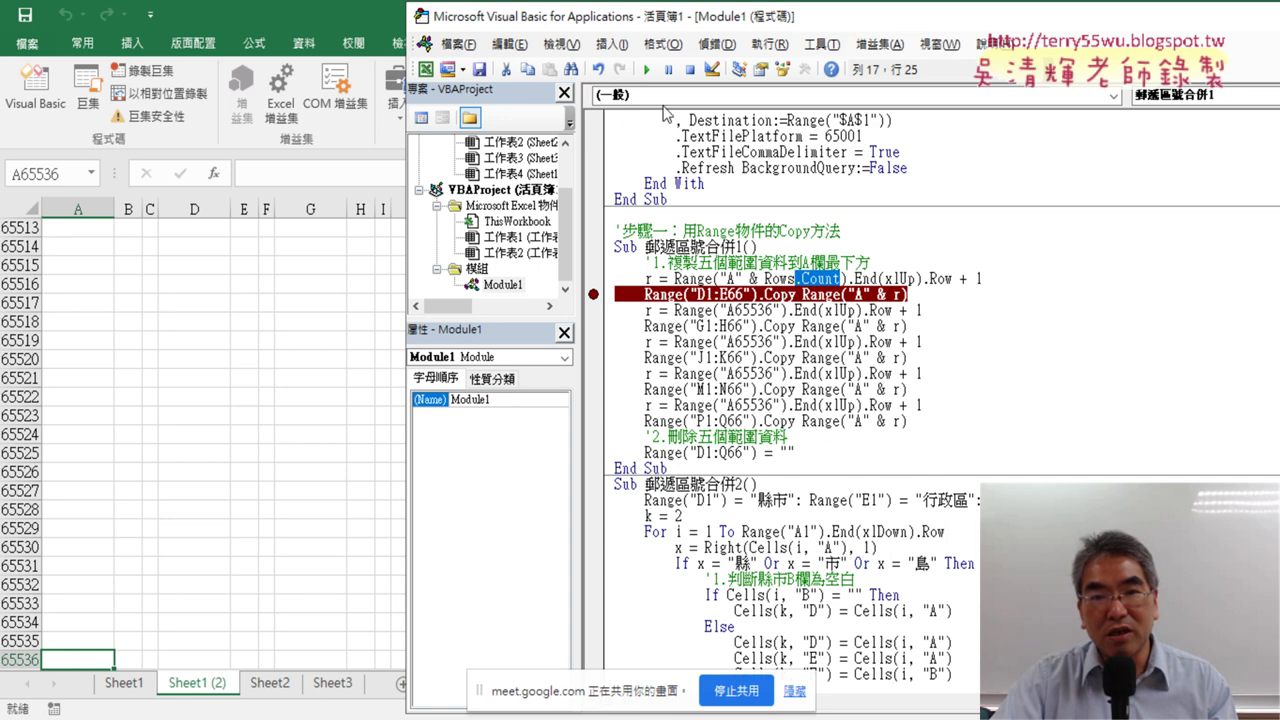
left_click(648, 70)
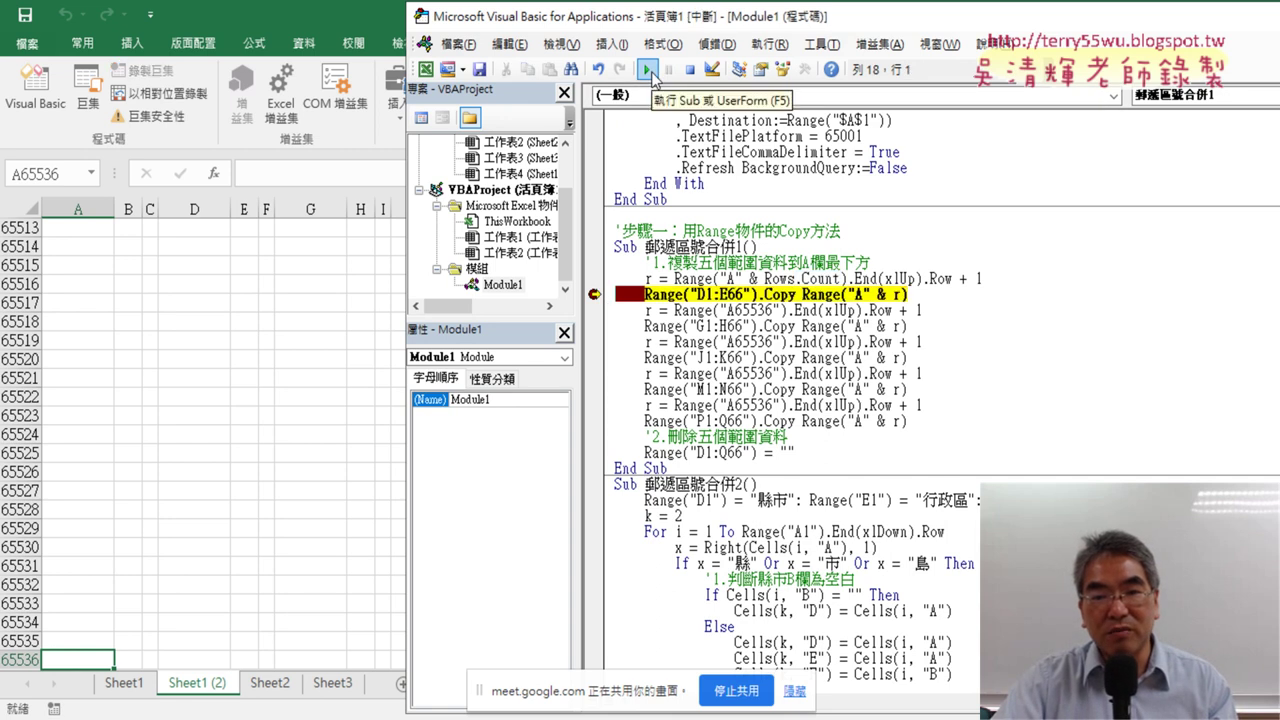
mouse_move(779, 279)
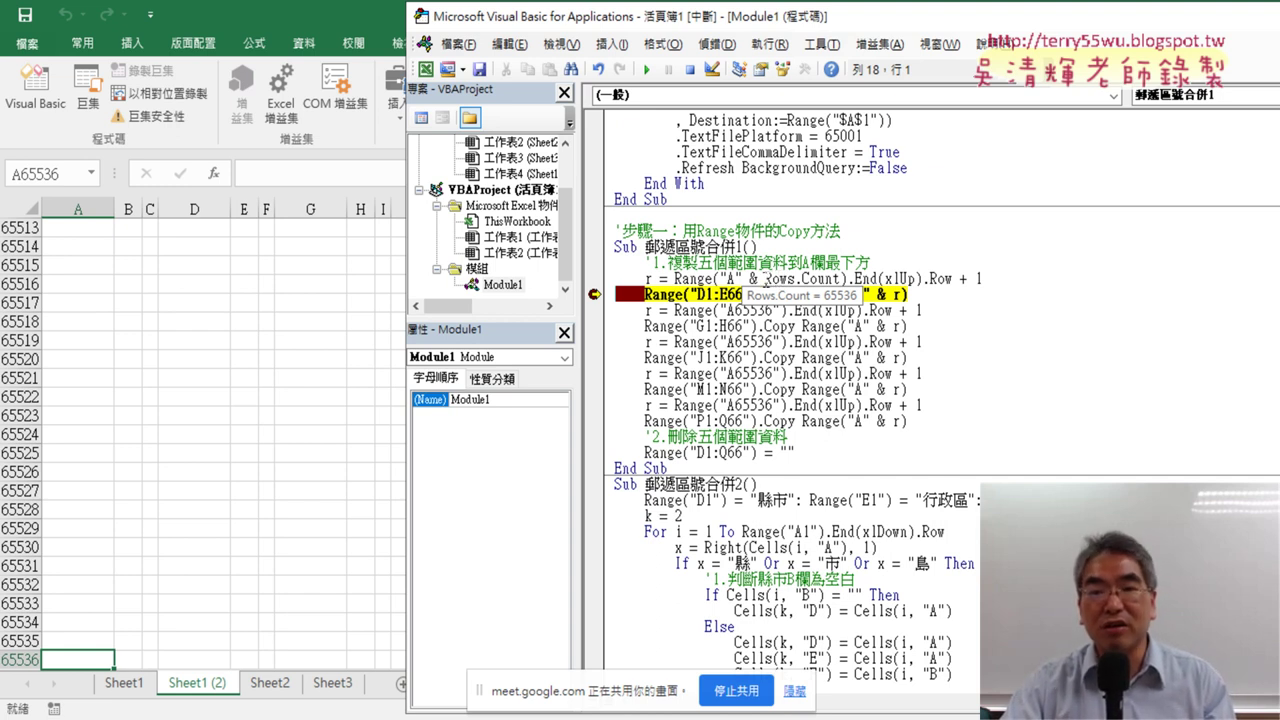
left_click_drag(762, 279, 840, 279)
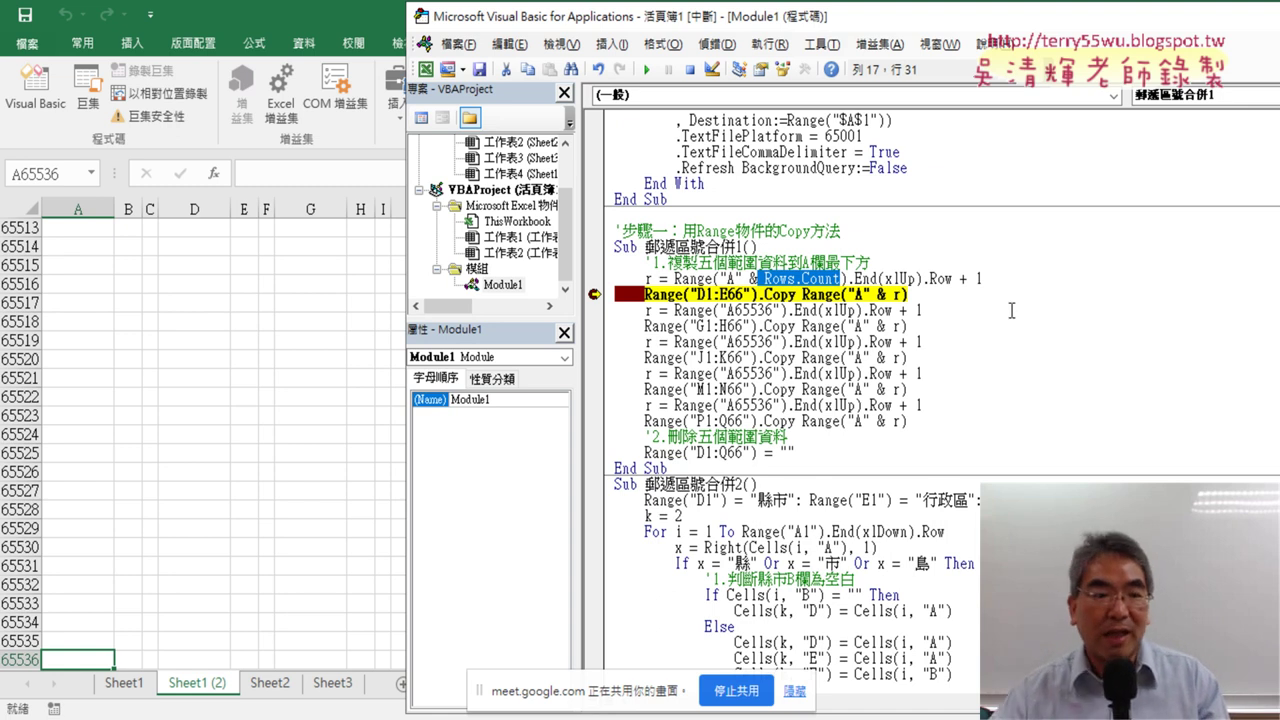
Jump from A389 along row 389 to confirm the sheet's last column is IV.
left_click(90, 656)
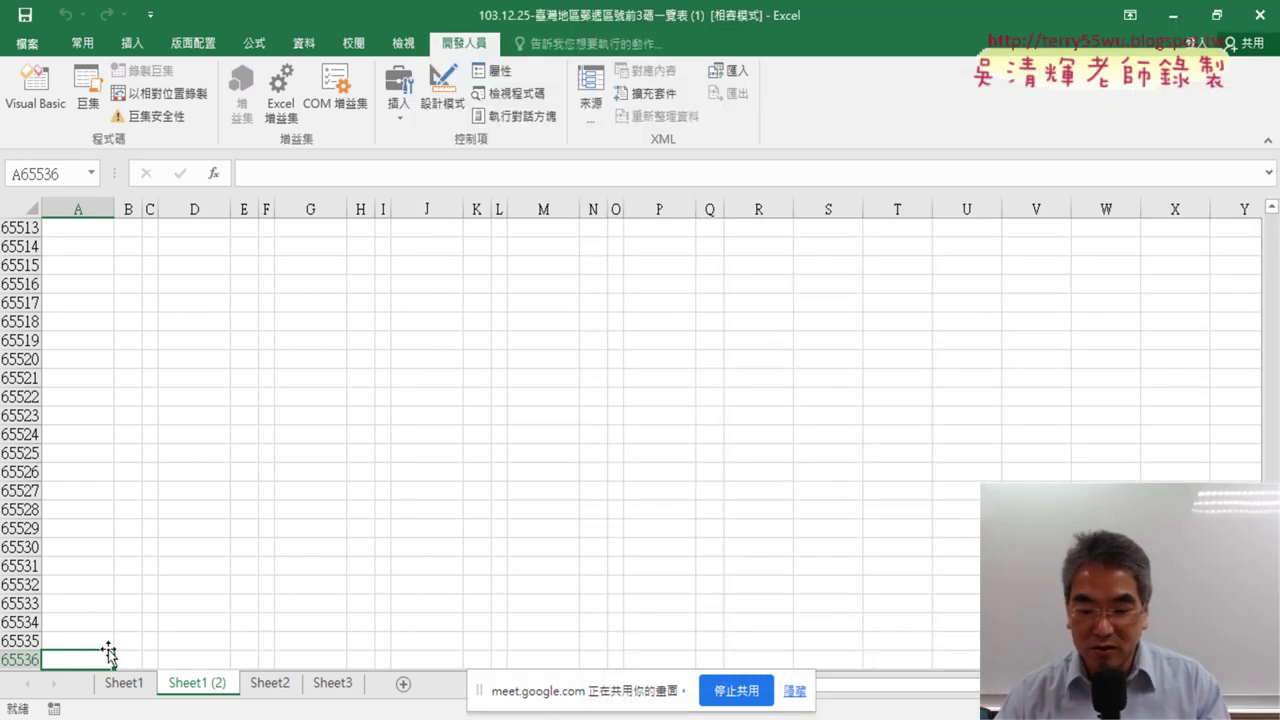
key("ctrl+Up")
key("ctrl+Right")
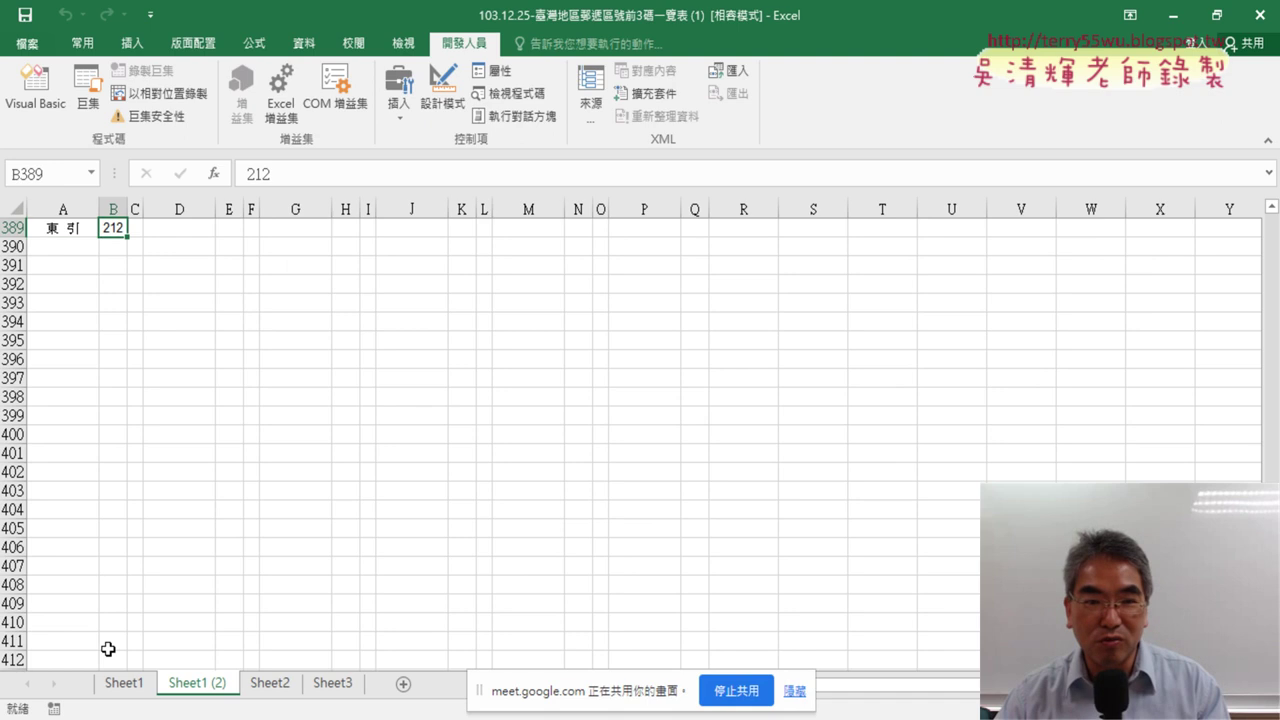
key("ctrl+Right")
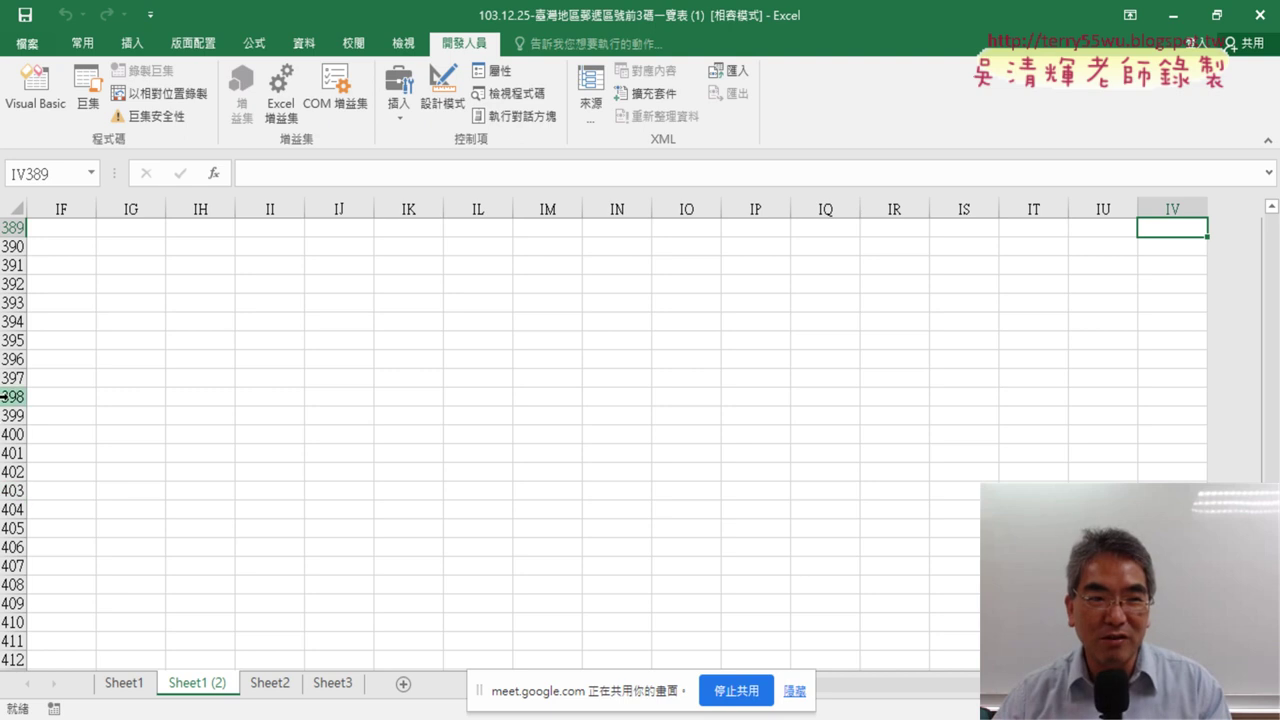
left_click(35, 90)
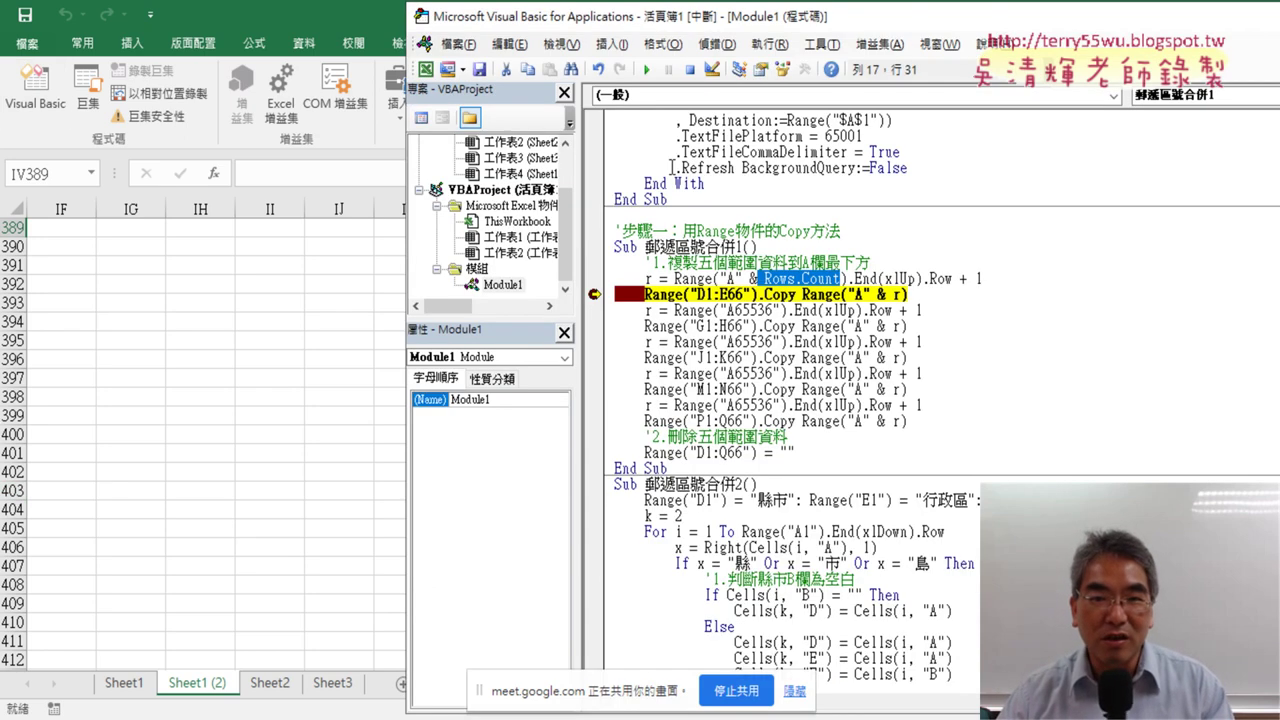
Stop the macro and evaluate ? Columns.Count in the Immediate window, getting 256.
left_click(690, 69)
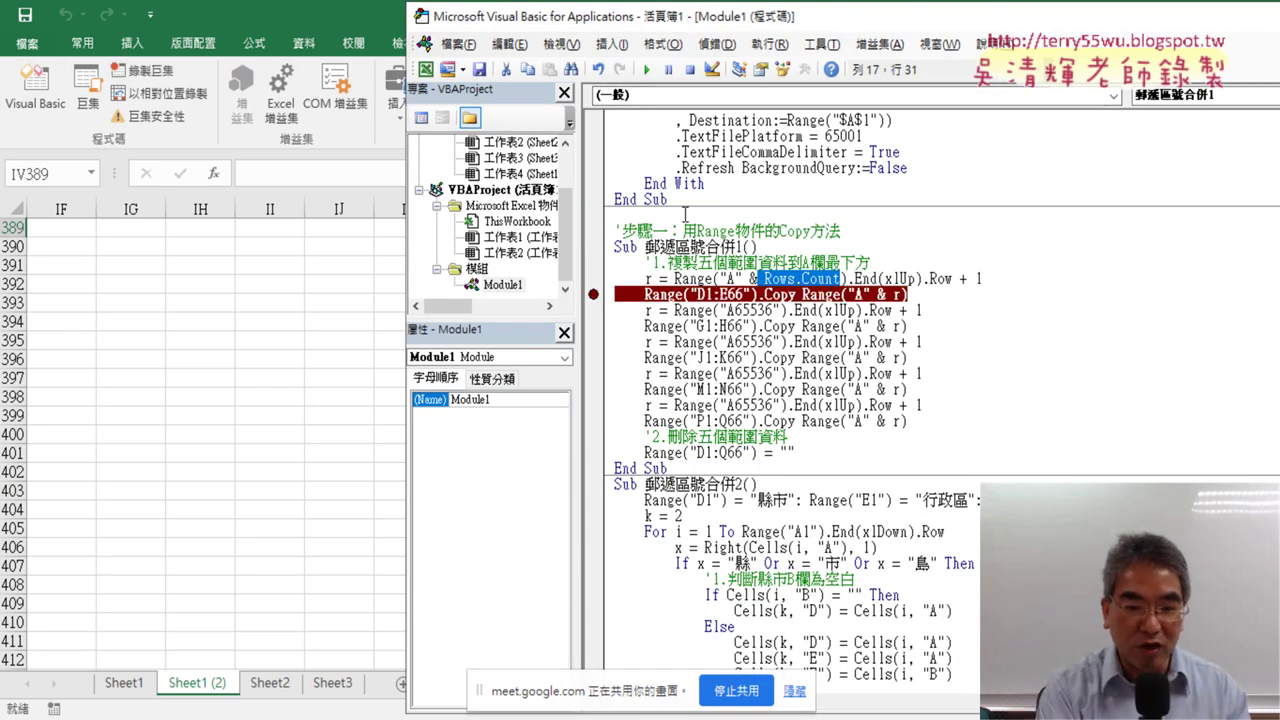
key("ctrl+g")
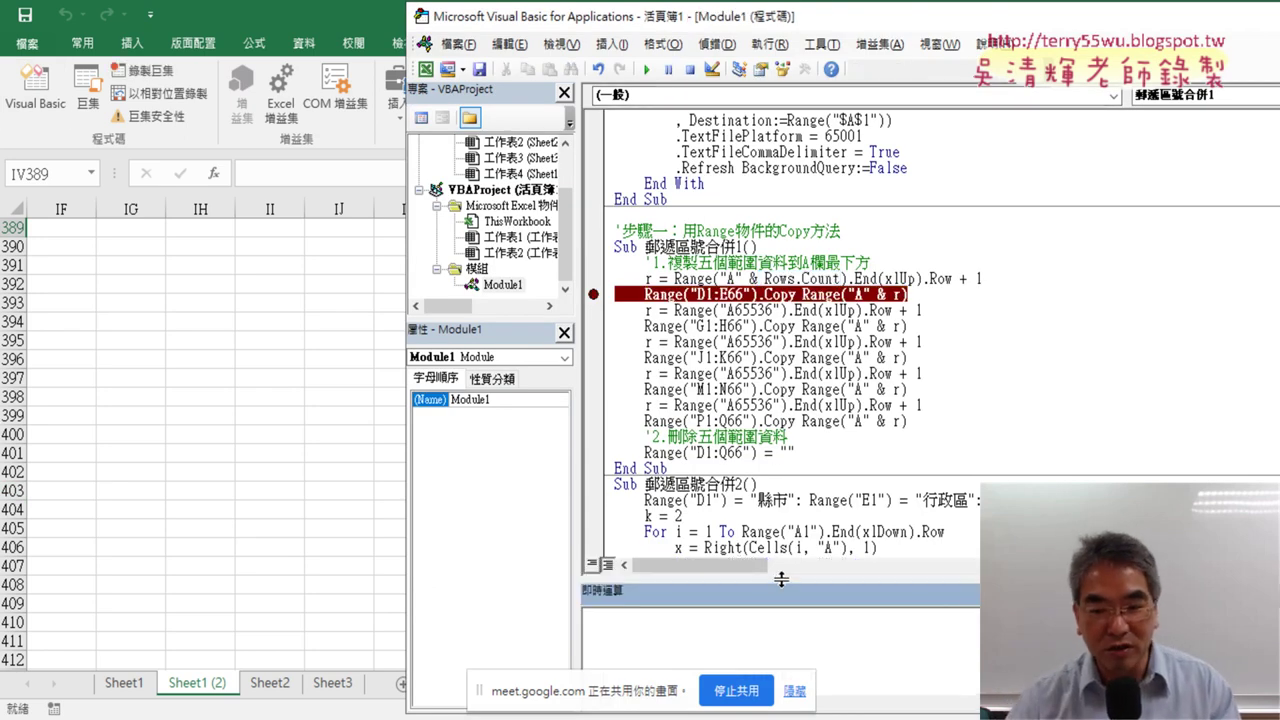
left_click_drag(781, 579, 760, 451)
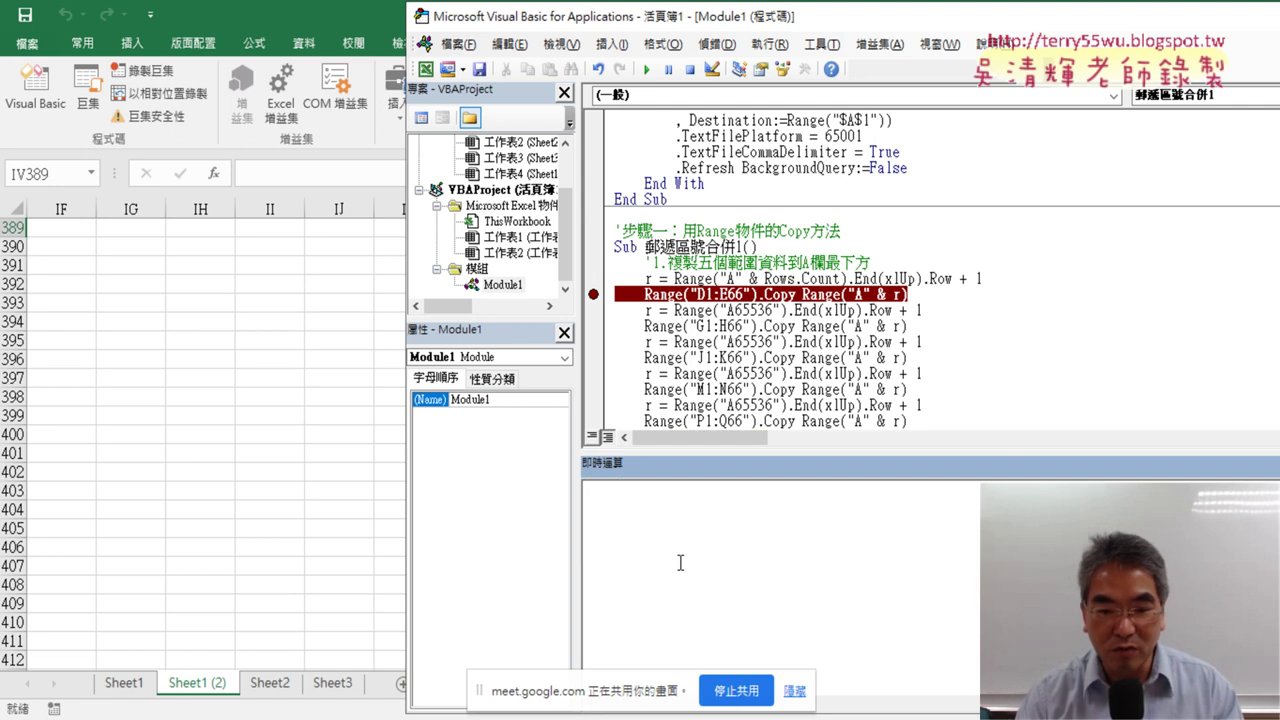
type("? co")
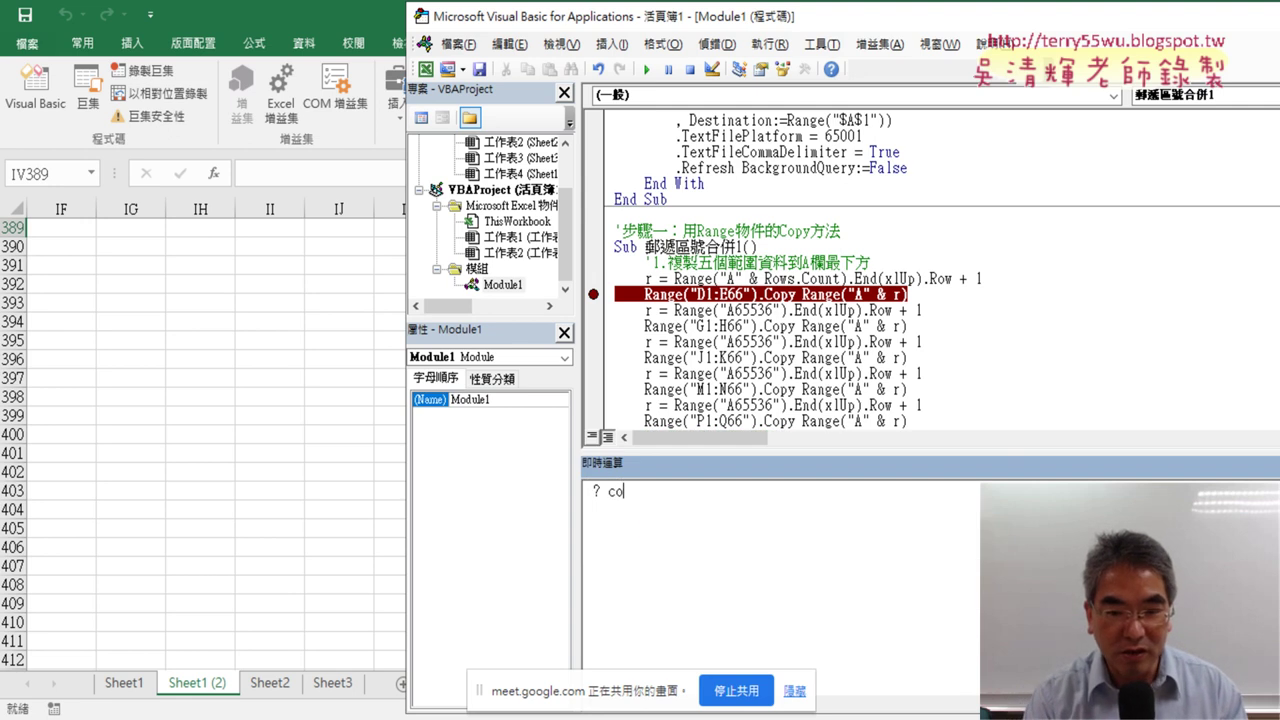
type("lumns")
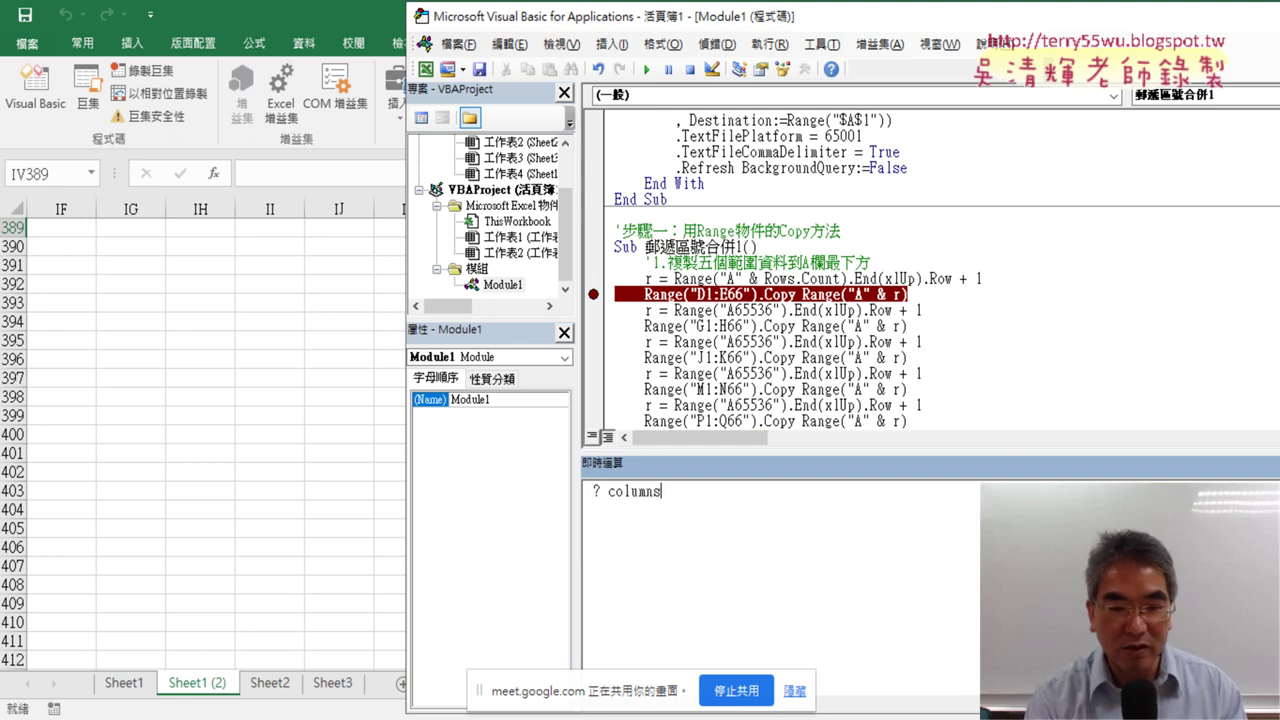
type(".c")
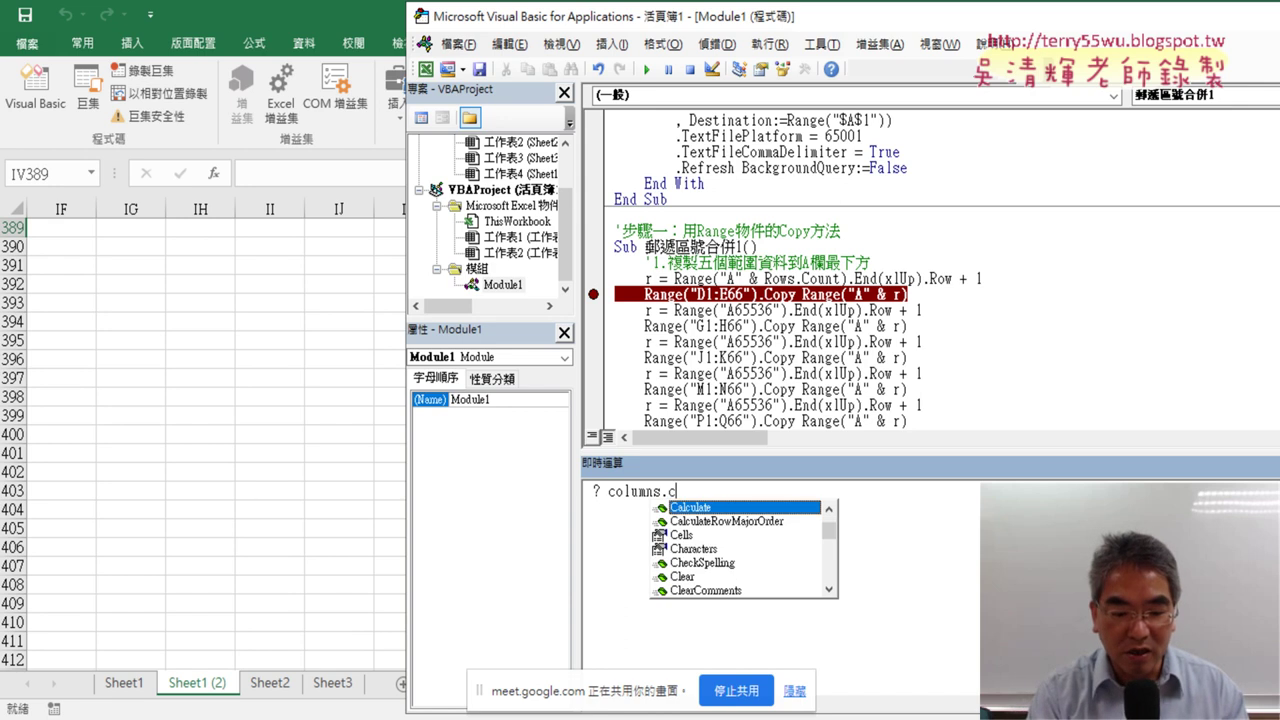
type("o")
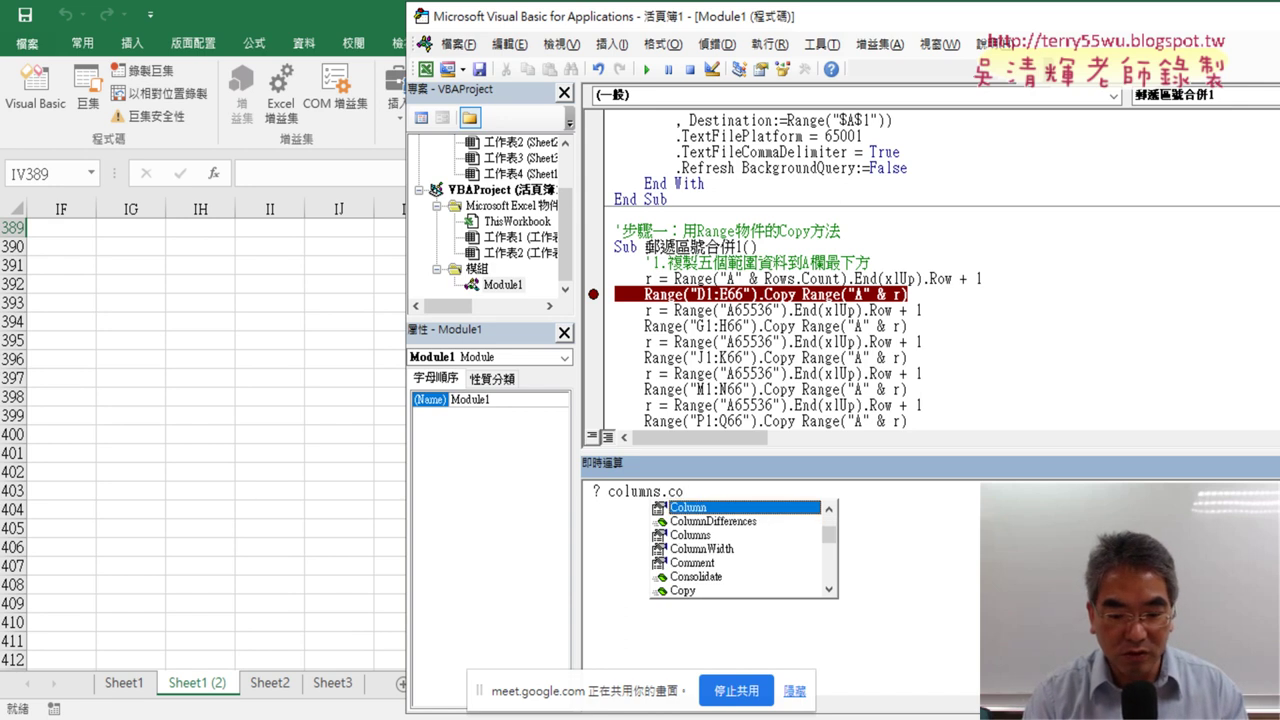
type("unt")
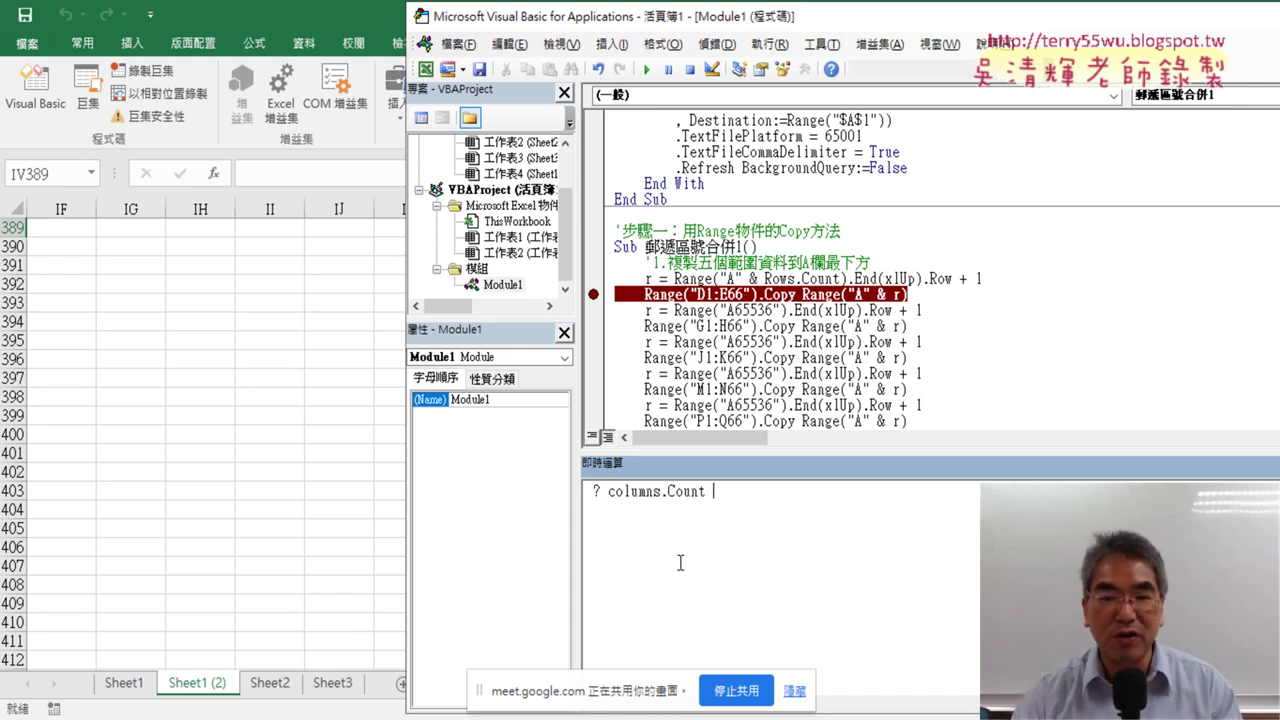
key("Return")
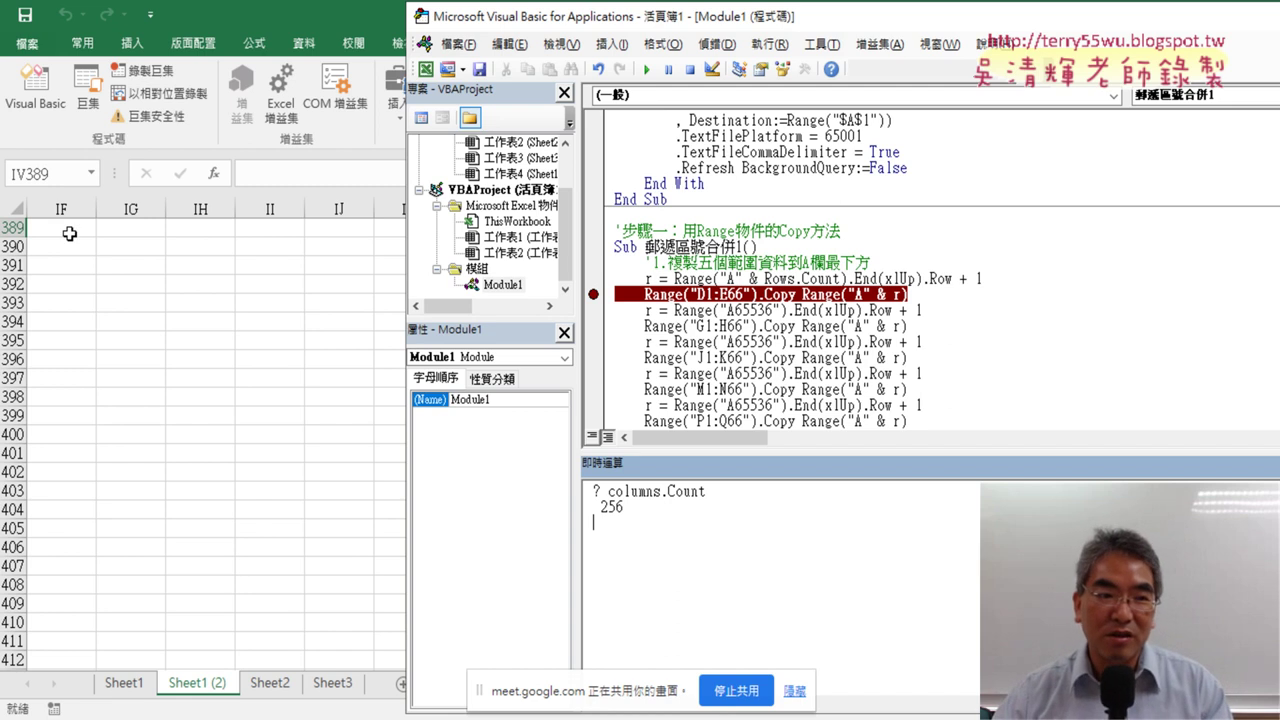
key("alt+F11")
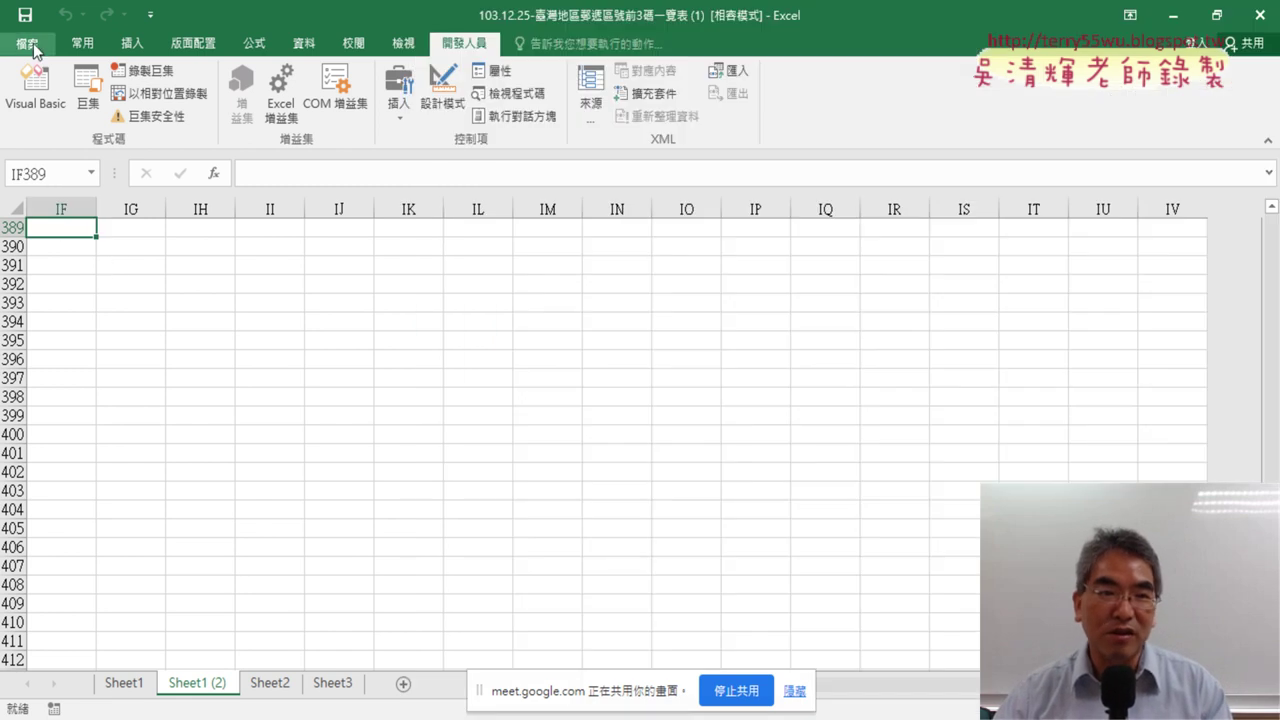
Save the workbook as a copy in the Excel 活頁簿 file format.
left_click(30, 44)
left_click(57, 240)
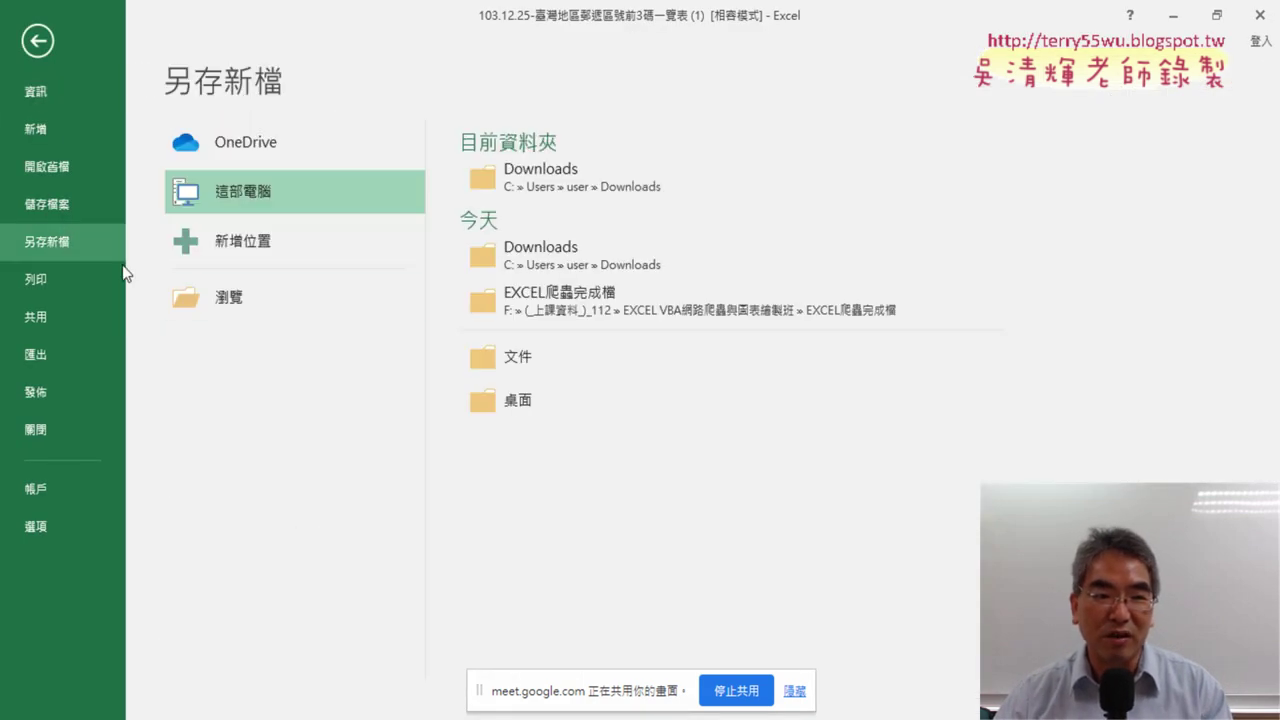
left_click(271, 317)
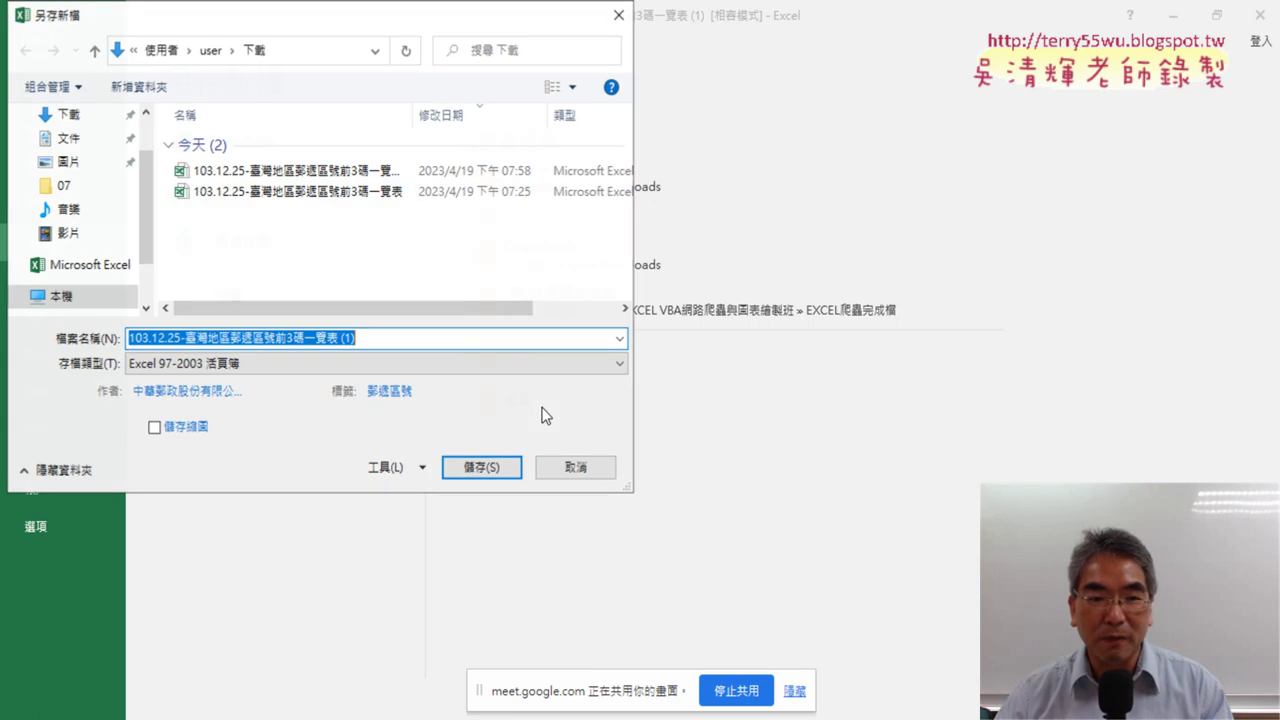
left_click(197, 366)
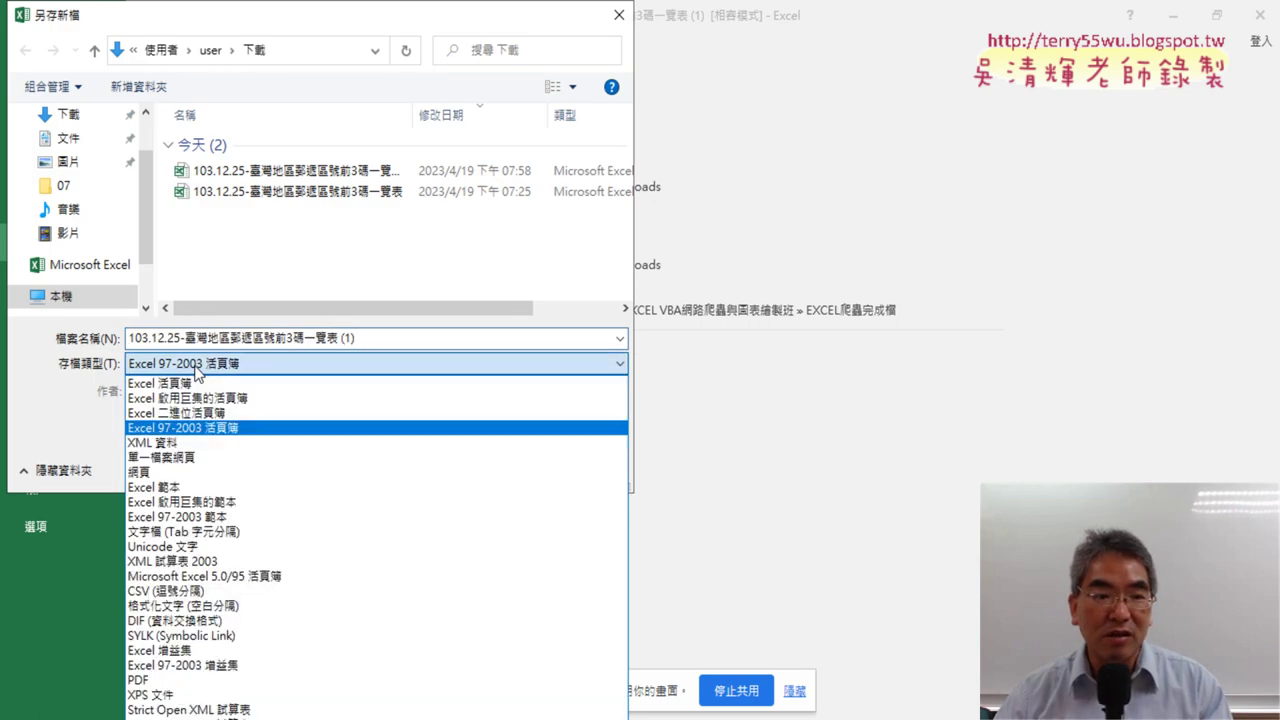
left_click(182, 386)
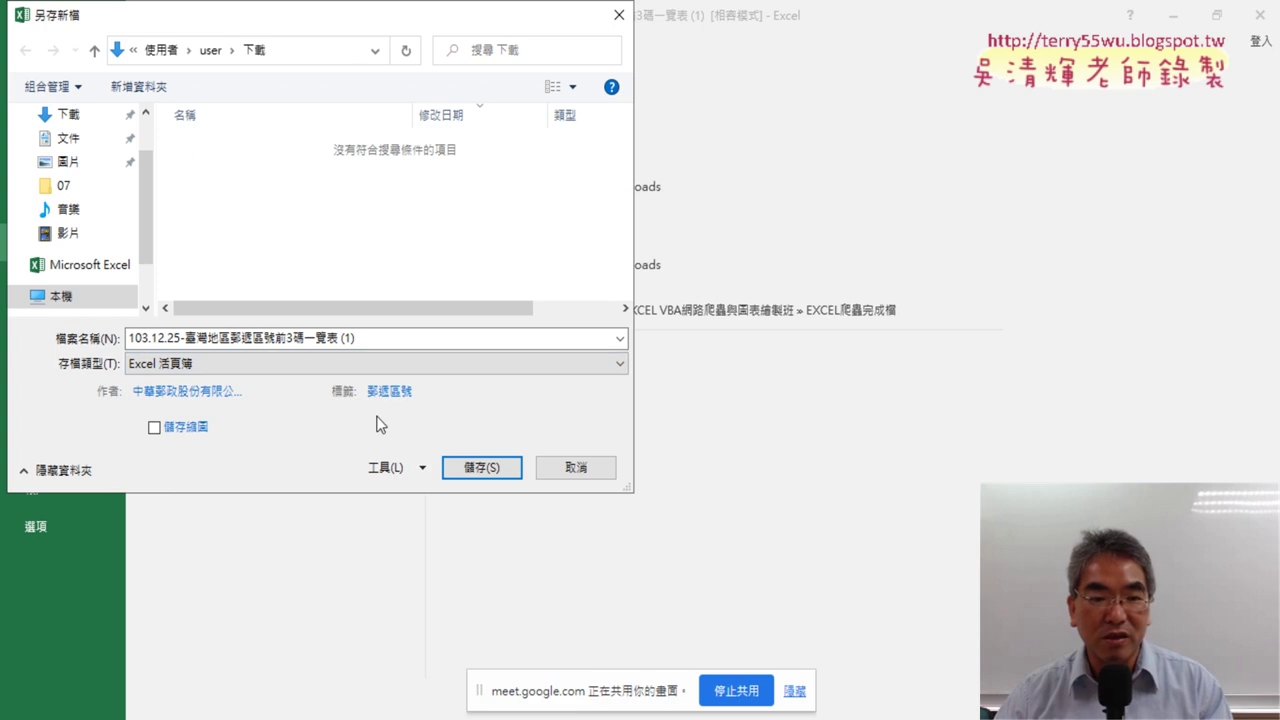
left_click(485, 473)
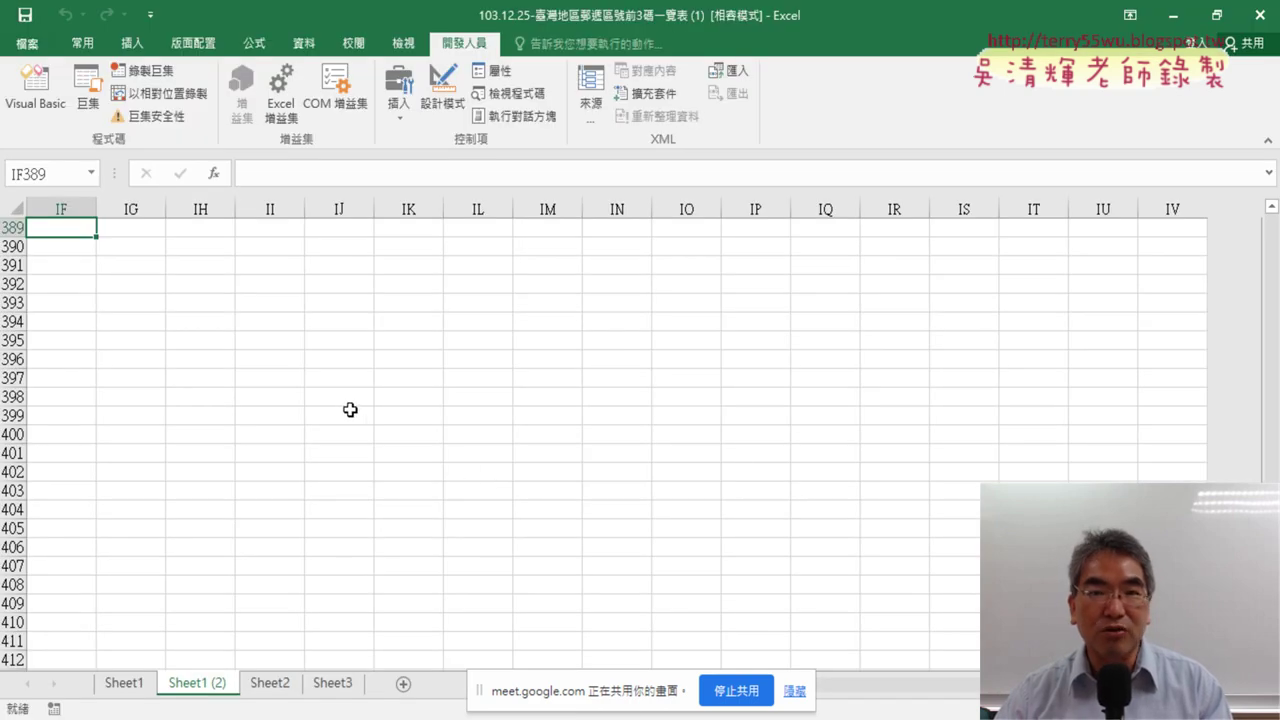
Jump down column IF to confirm the sheet still ends at row 65536.
scroll(106, 435, "down", 4)
left_click(76, 416)
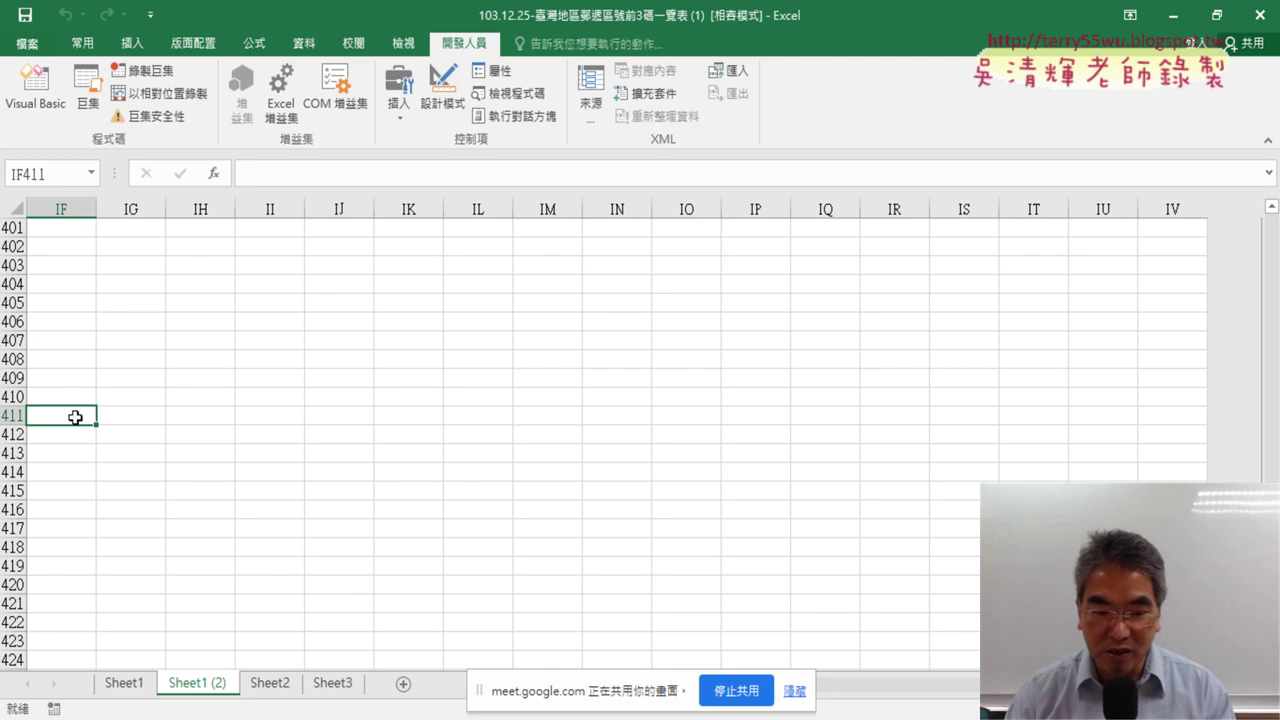
key("ctrl+Down")
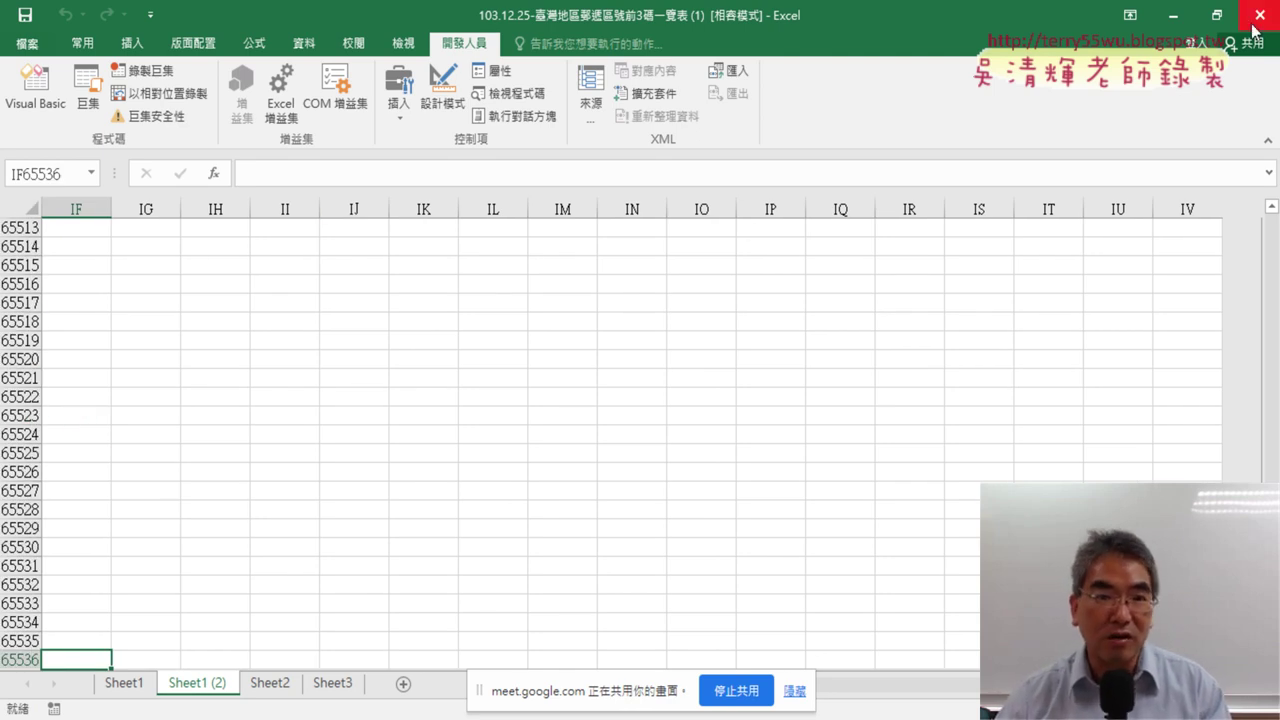
Close the compatibility-mode workbook and reopen the newly saved copy from recent files.
left_click(34, 45)
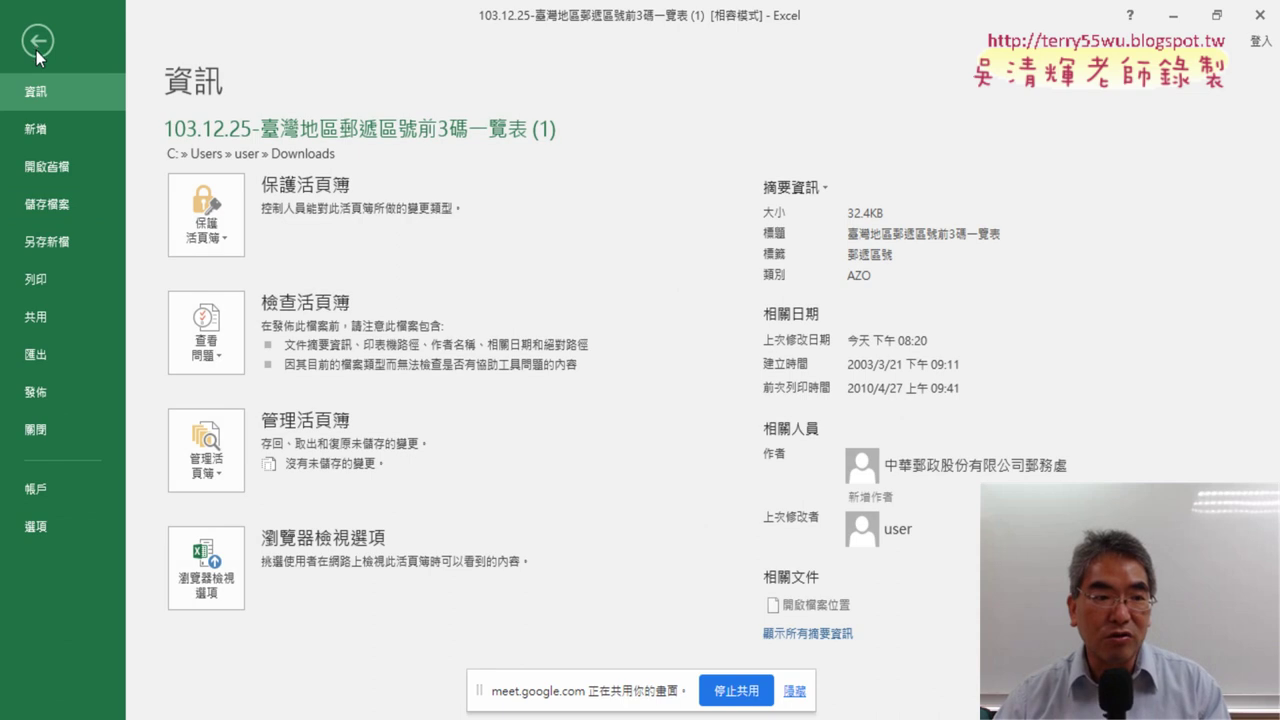
left_click(56, 432)
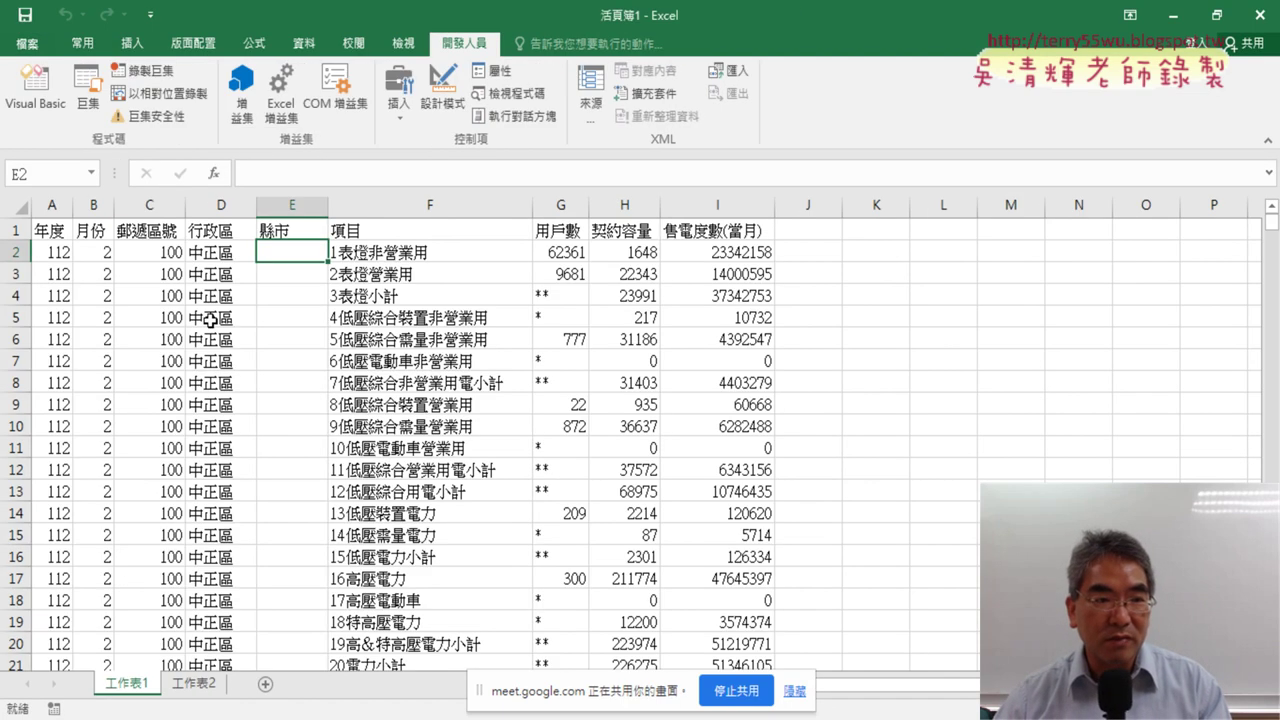
left_click(34, 47)
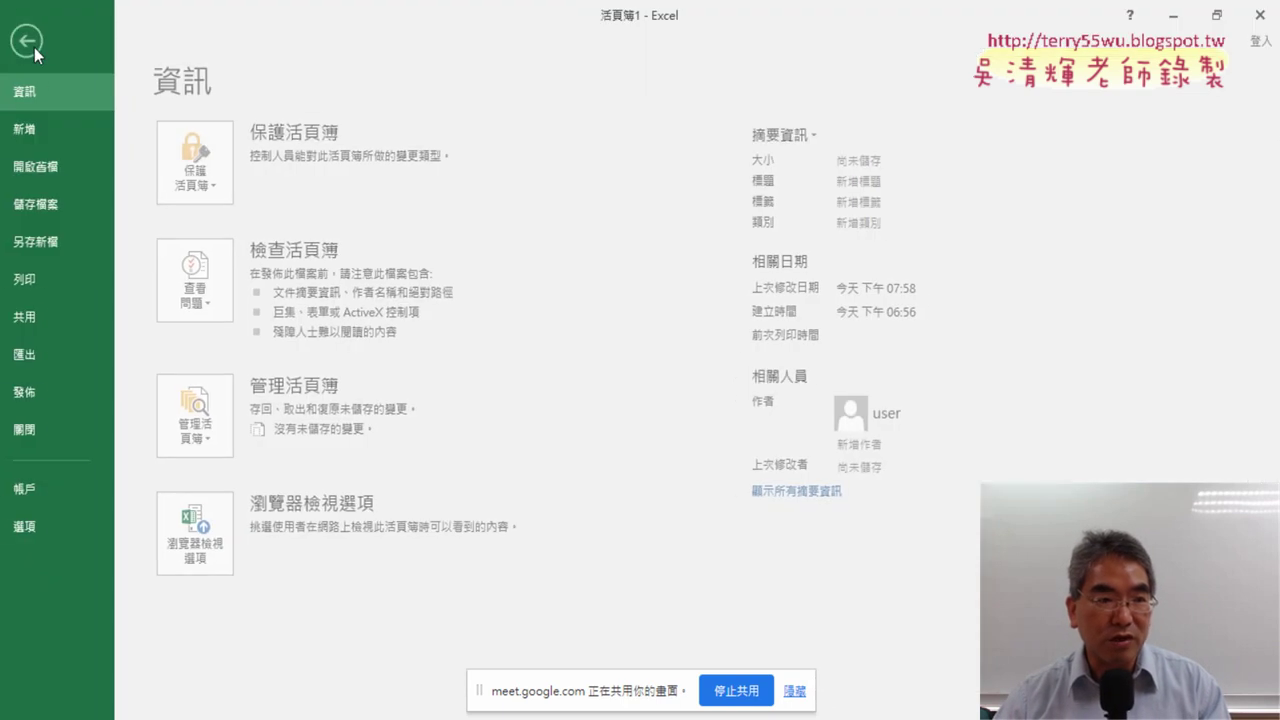
left_click(66, 164)
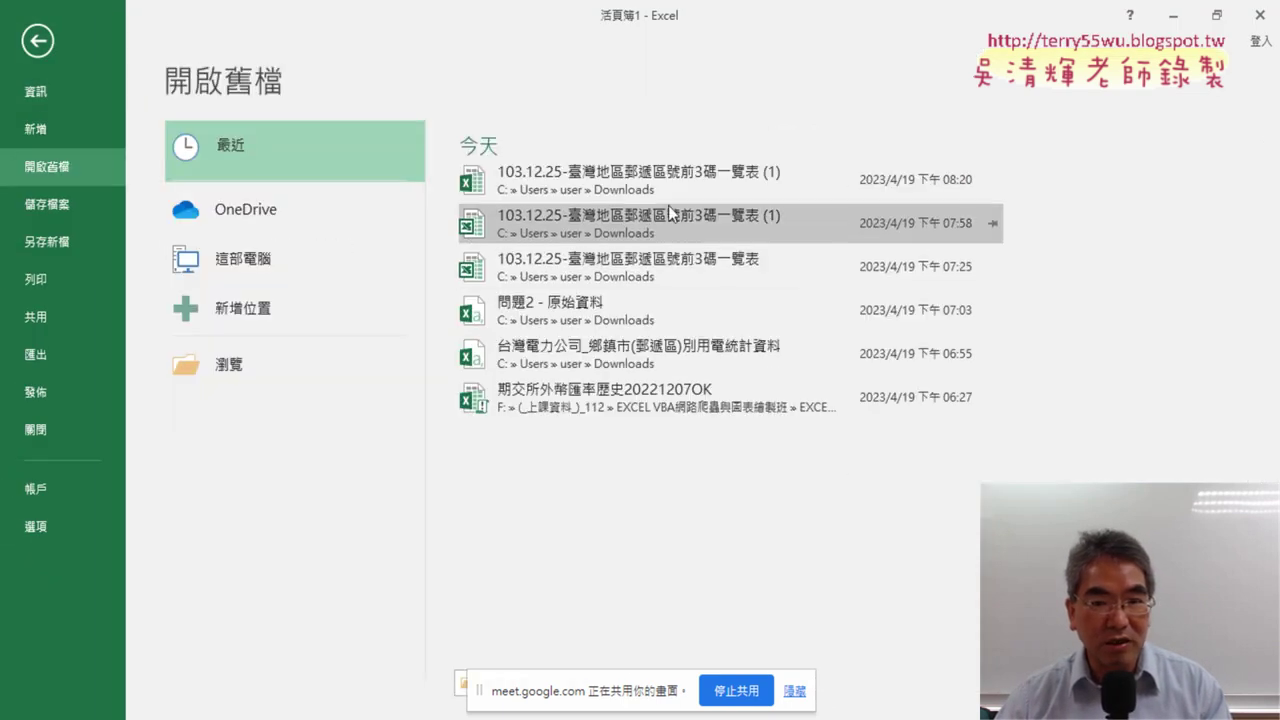
left_click(697, 170)
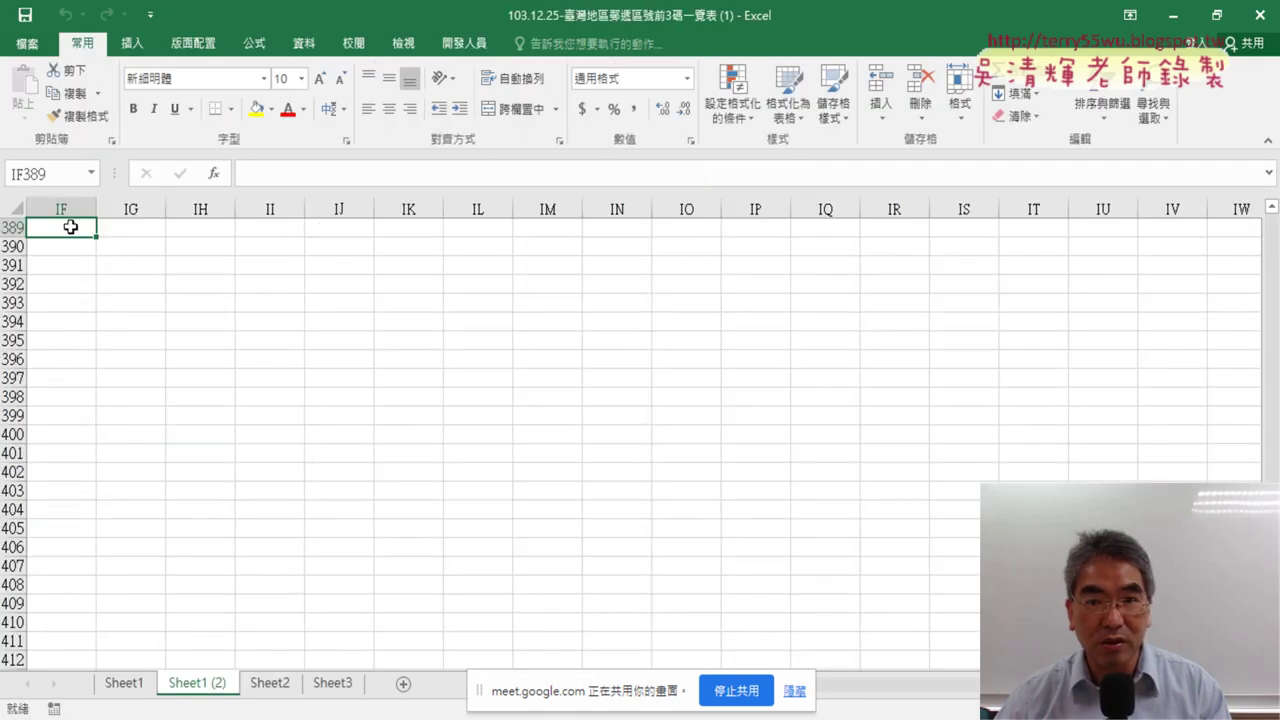
Confirm the sheet now reaches row 1048576 and column XFD, ending at XFD1.
key("ctrl+Down")
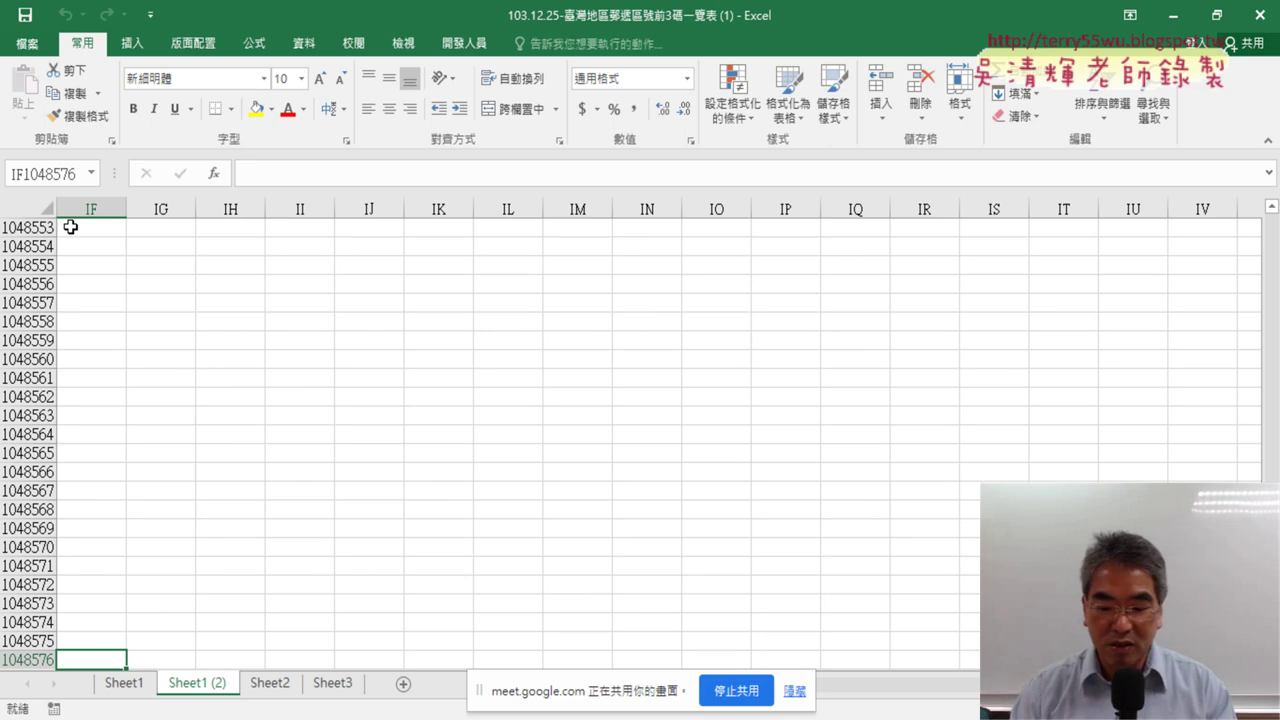
key("ctrl+Right")
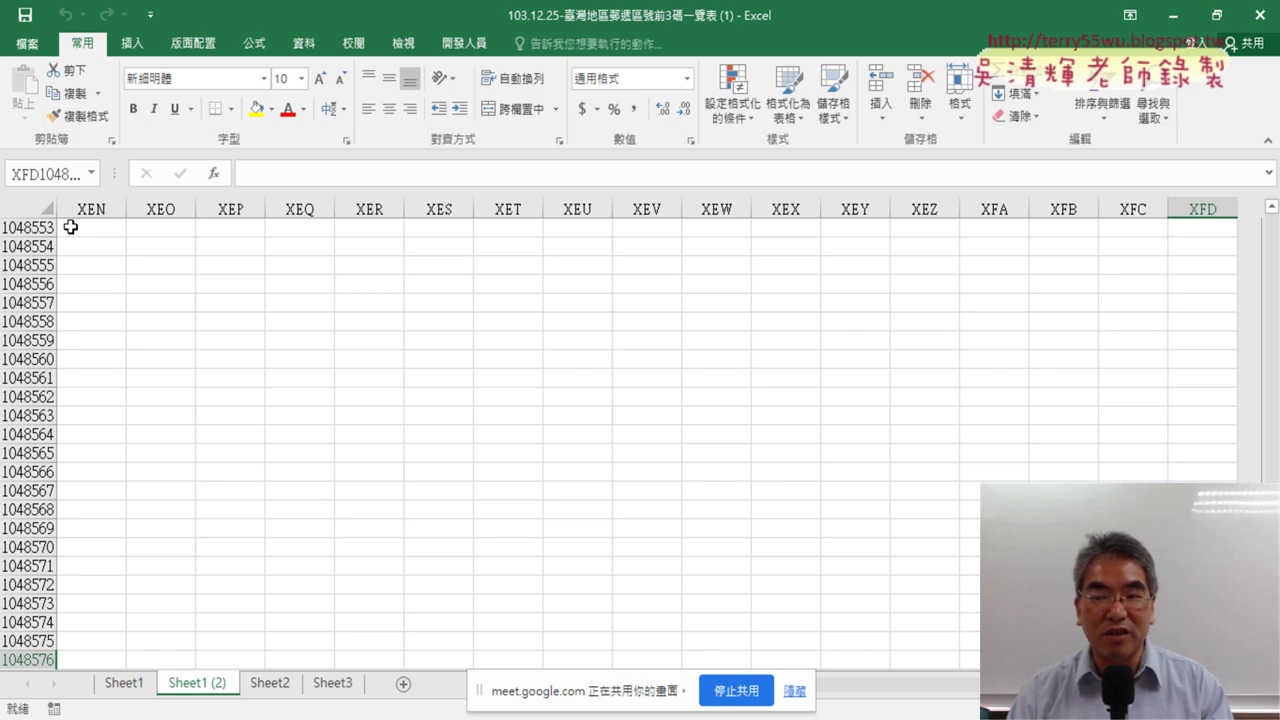
key("ctrl+Up")
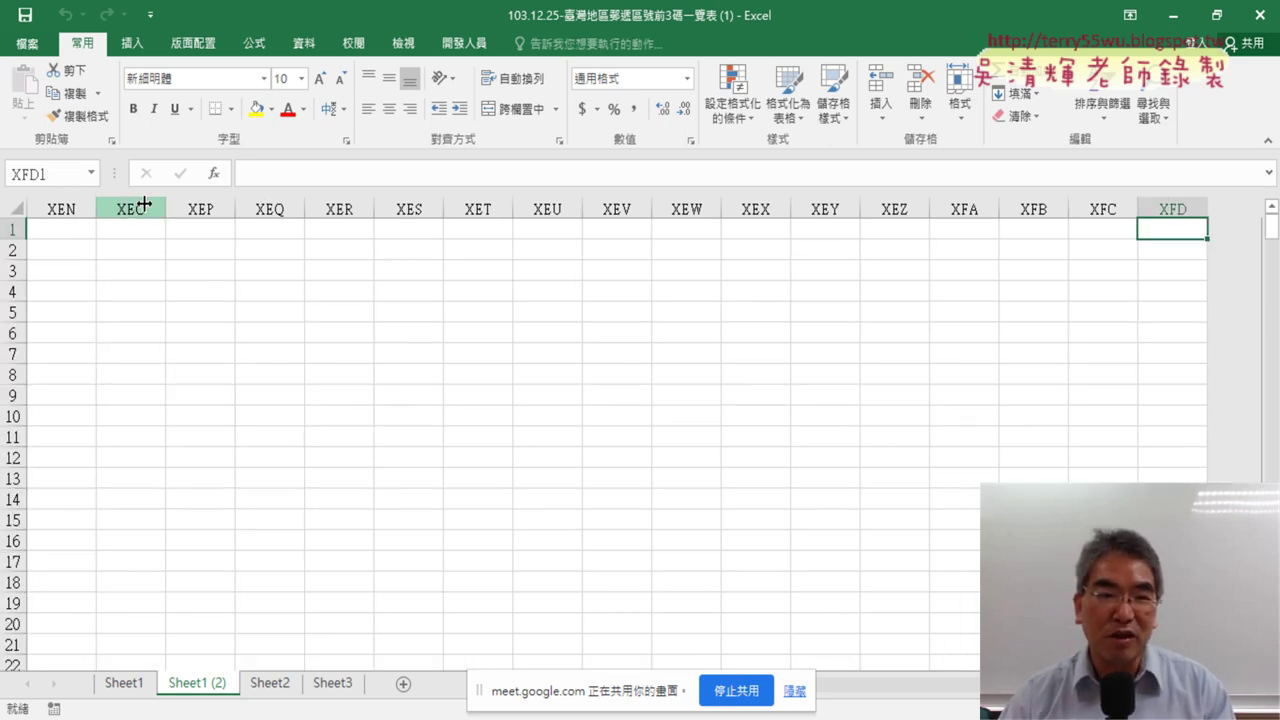
Enter =COLUMN() with no reference in XFD1 so it displays 16384.
left_click(221, 176)
left_click(472, 216)
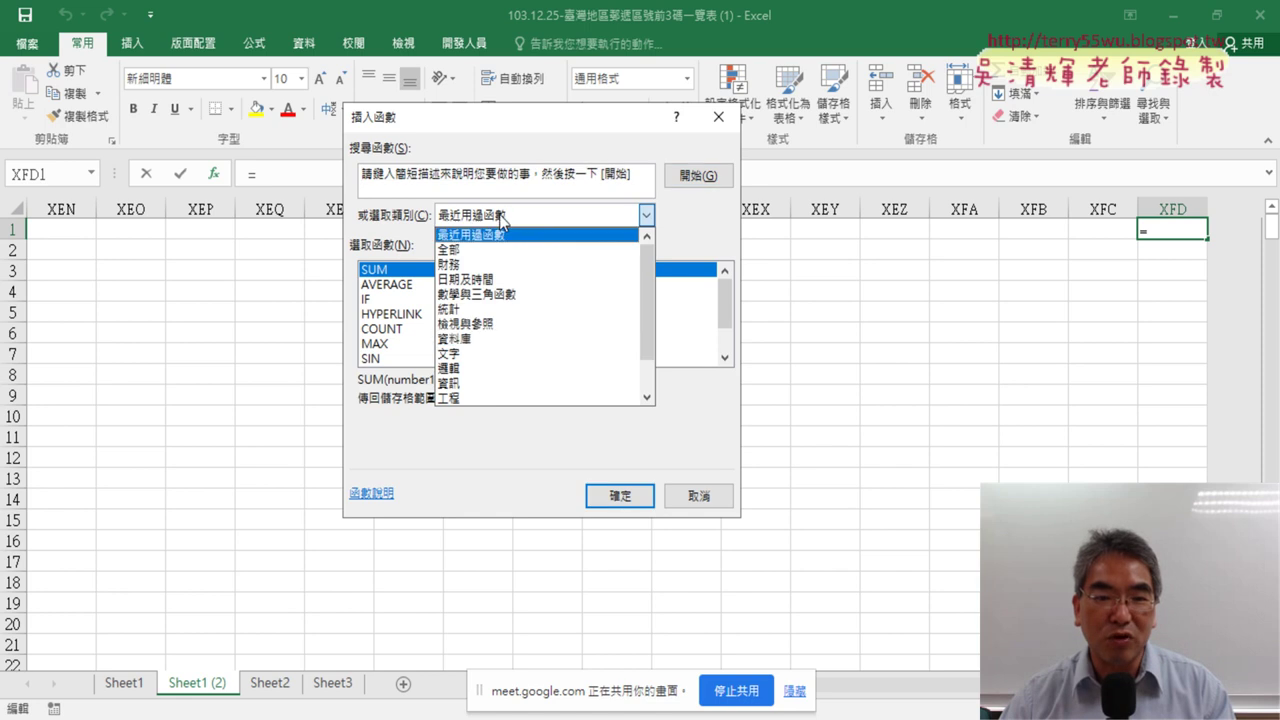
left_click(523, 324)
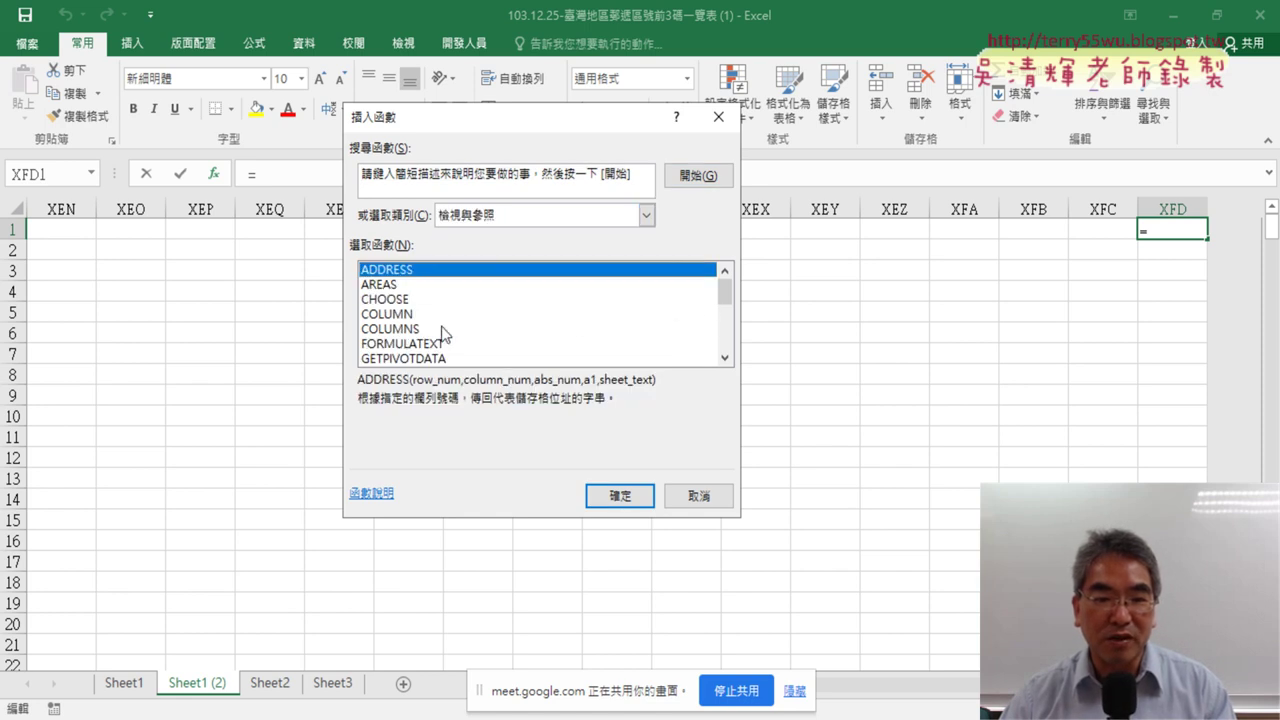
left_click(412, 315)
left_click(620, 495)
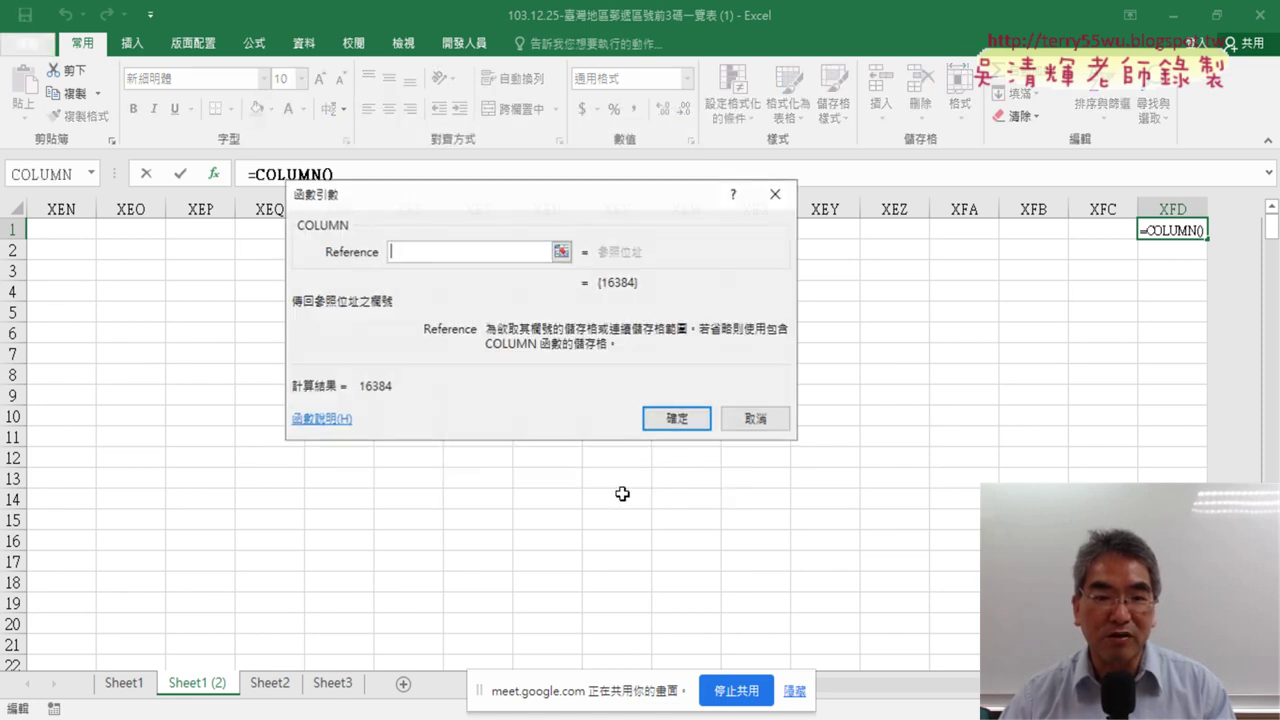
left_click(674, 420)
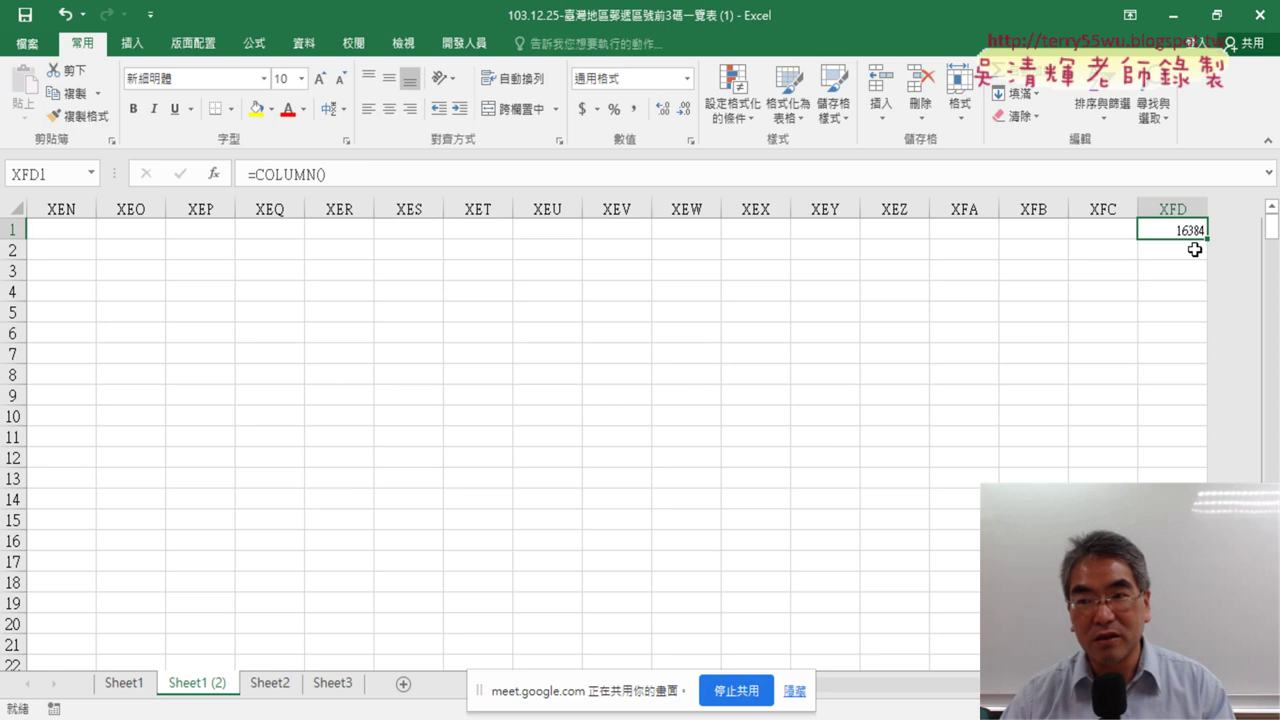